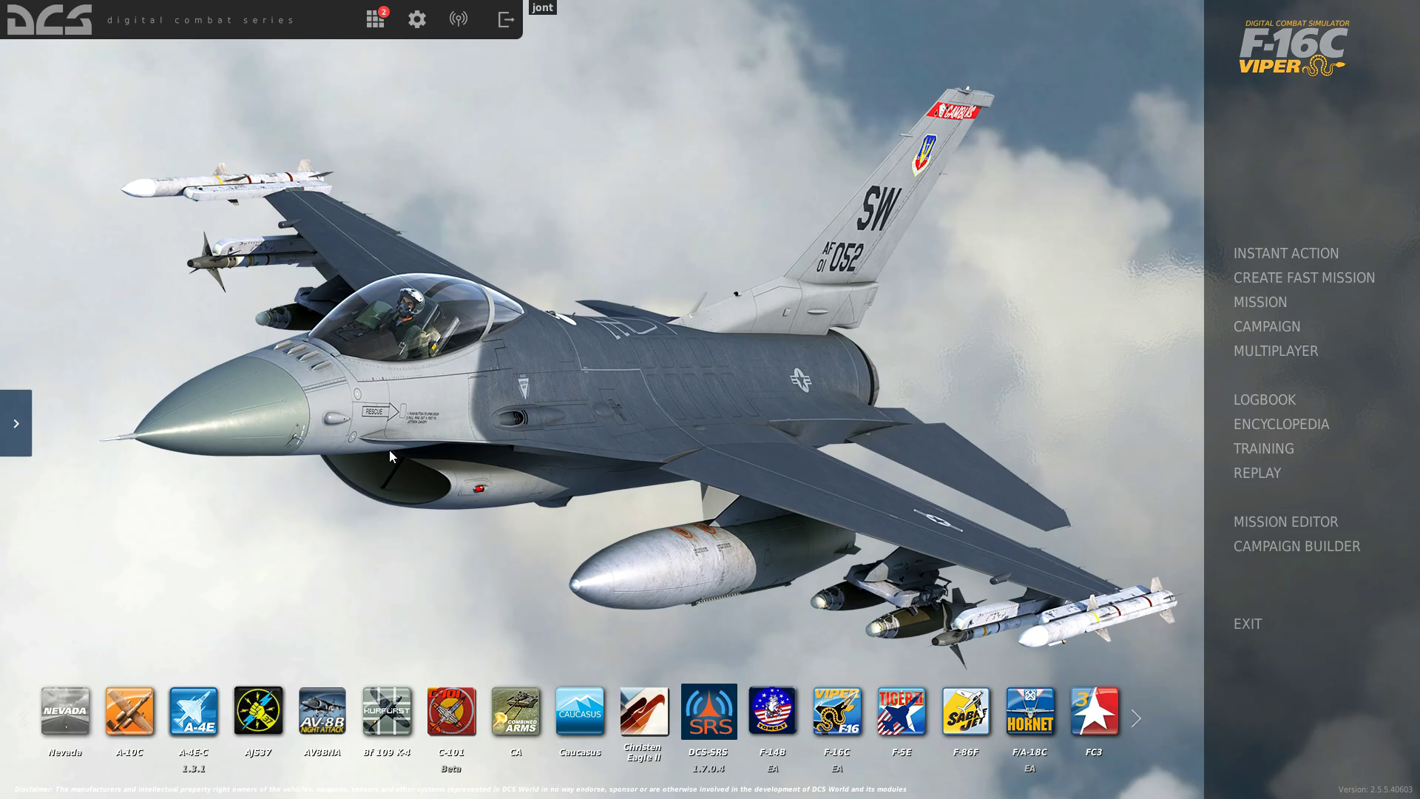
# Step: Open the control options and choose the JF-17 as the aircraft to configure
pyautogui.click(417, 19)
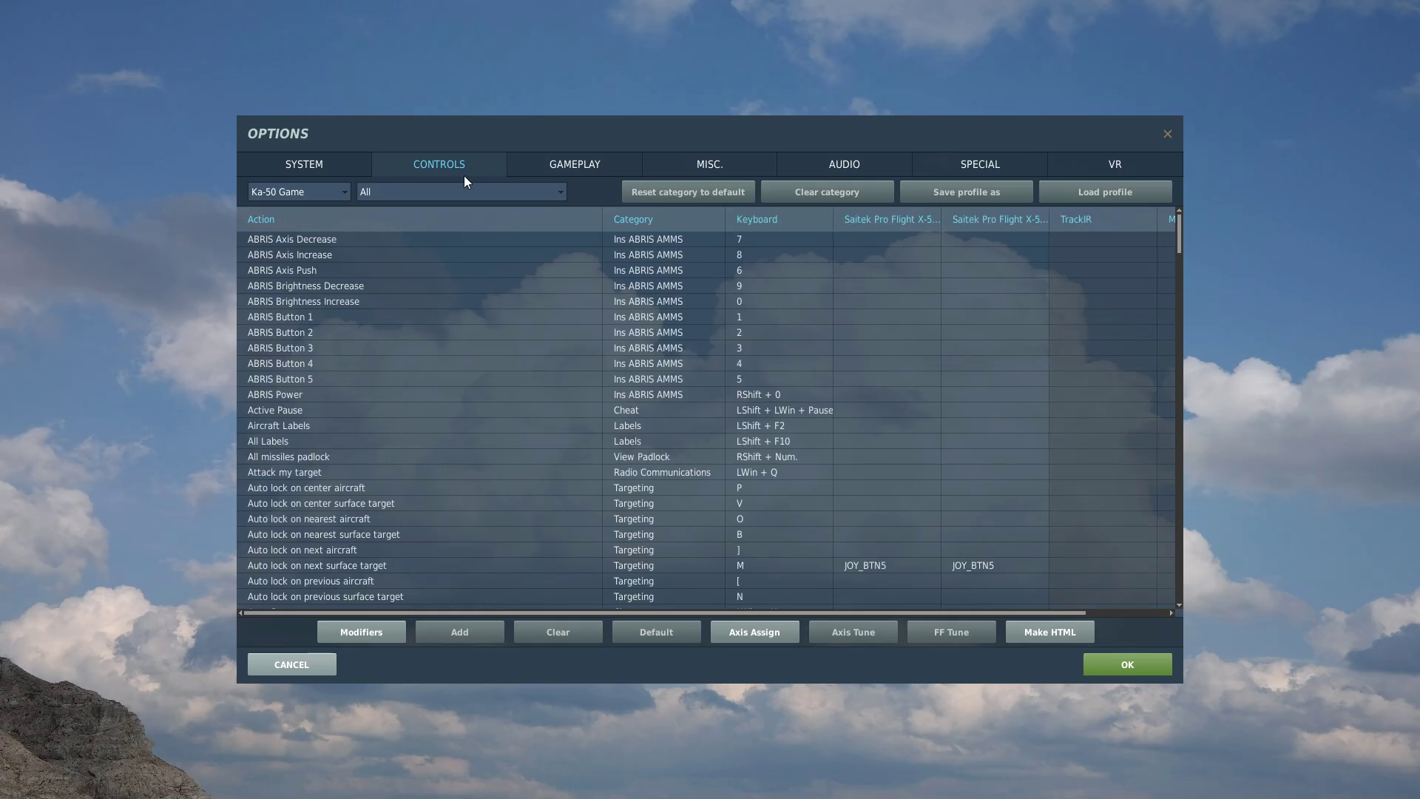
pyautogui.click(340, 192)
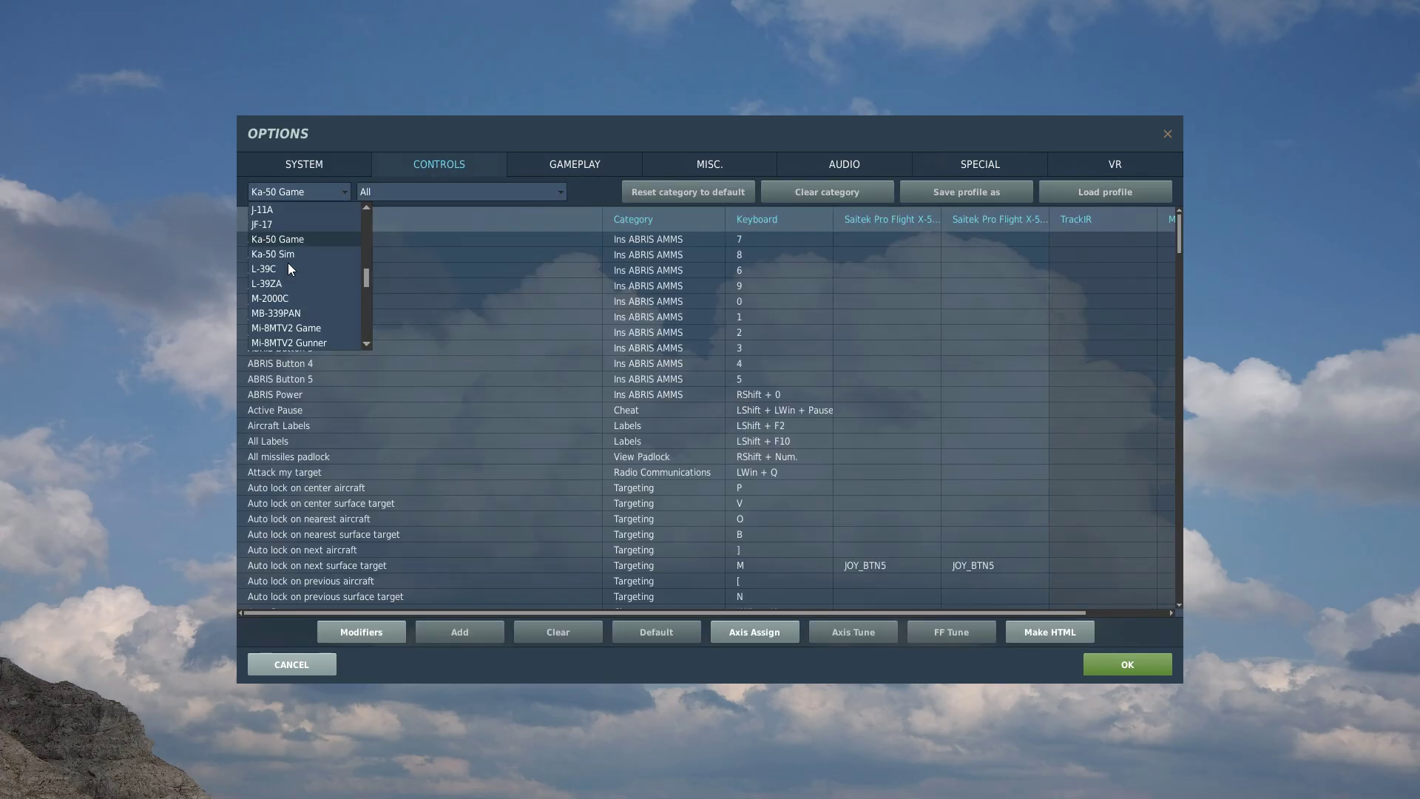
pyautogui.click(269, 227)
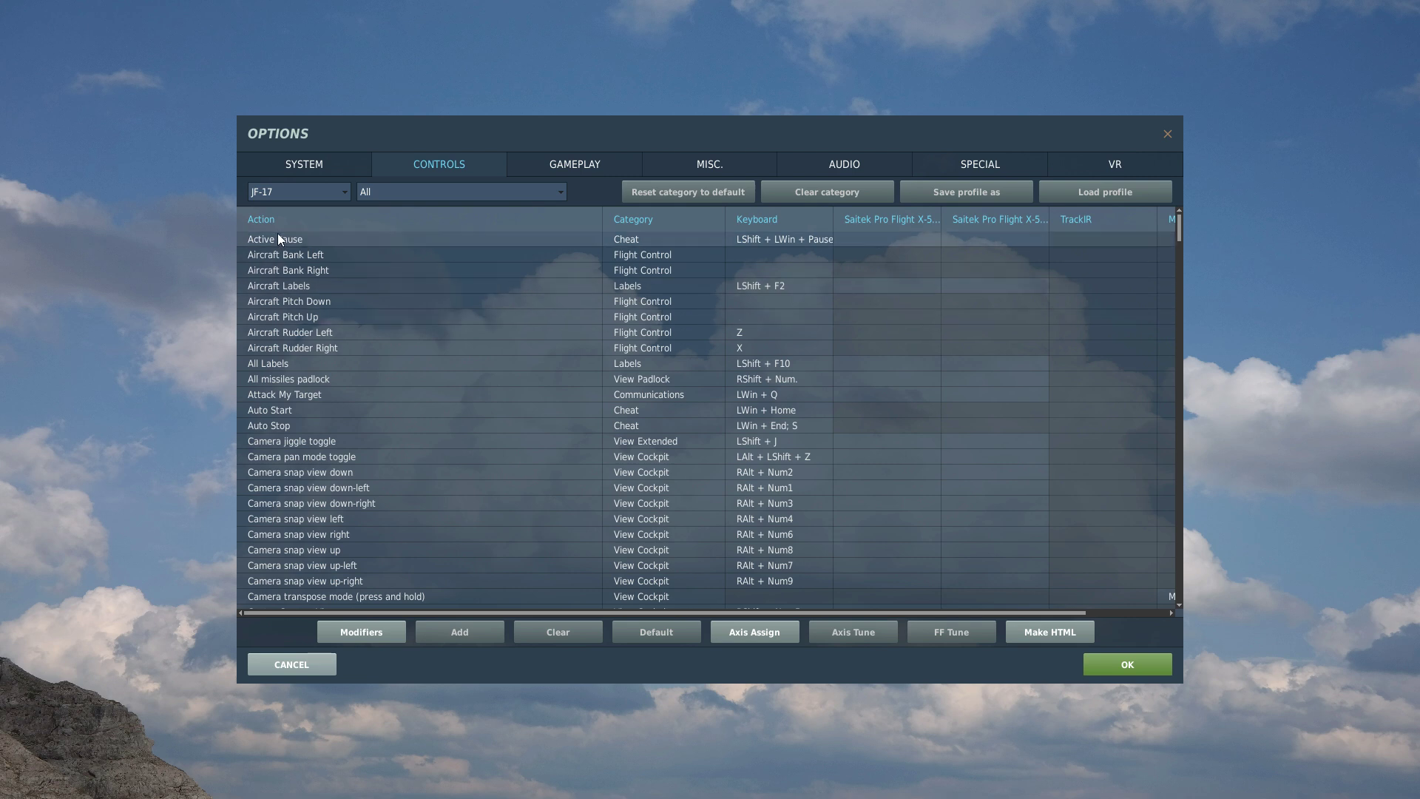
# Step: Examine the JF-17 command list and its keyboard and joystick binding columns
pyautogui.click(289, 300)
pyautogui.scroll(-12, 274, 433)
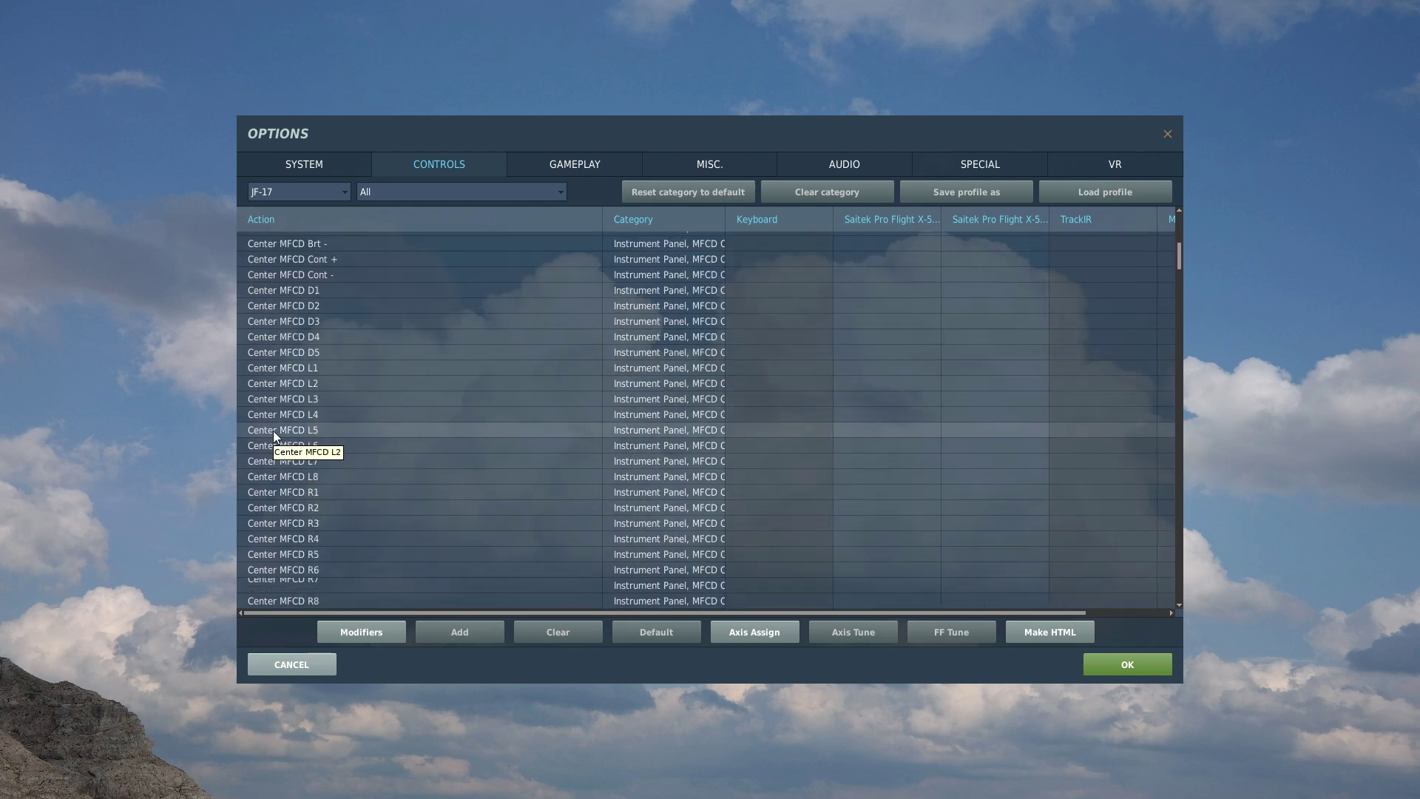
pyautogui.scroll(8, 273, 436)
pyautogui.scroll(6, 274, 437)
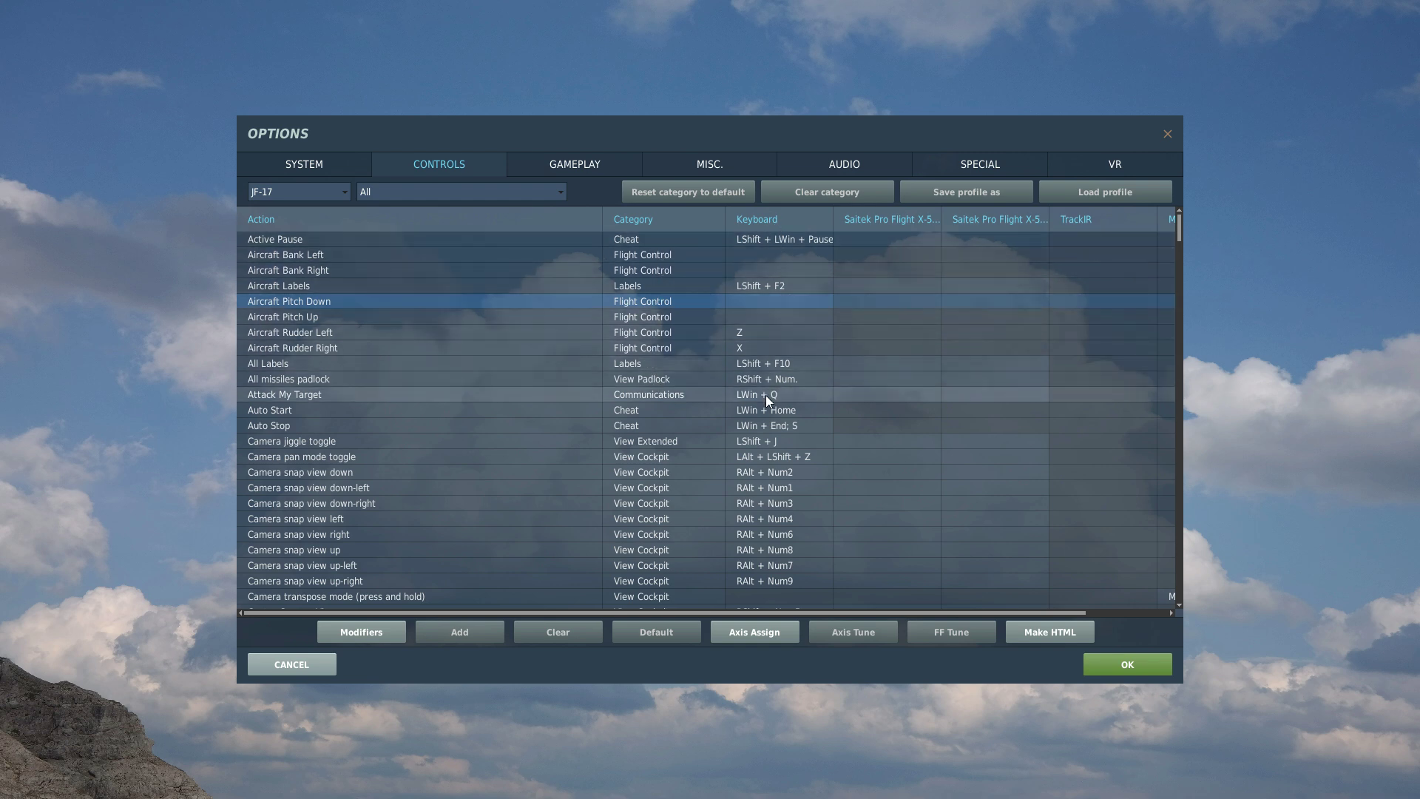
pyautogui.click(788, 430)
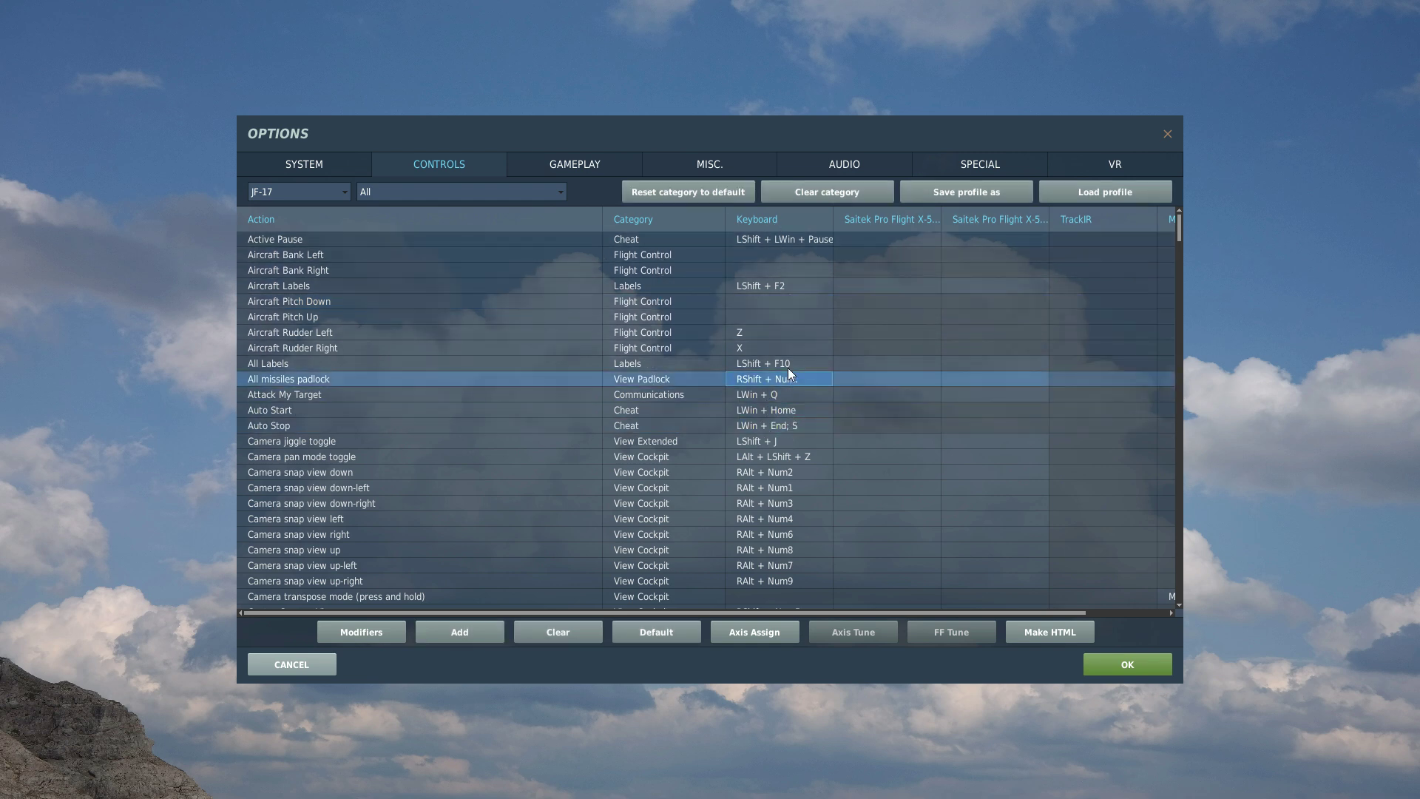
pyautogui.click(786, 363)
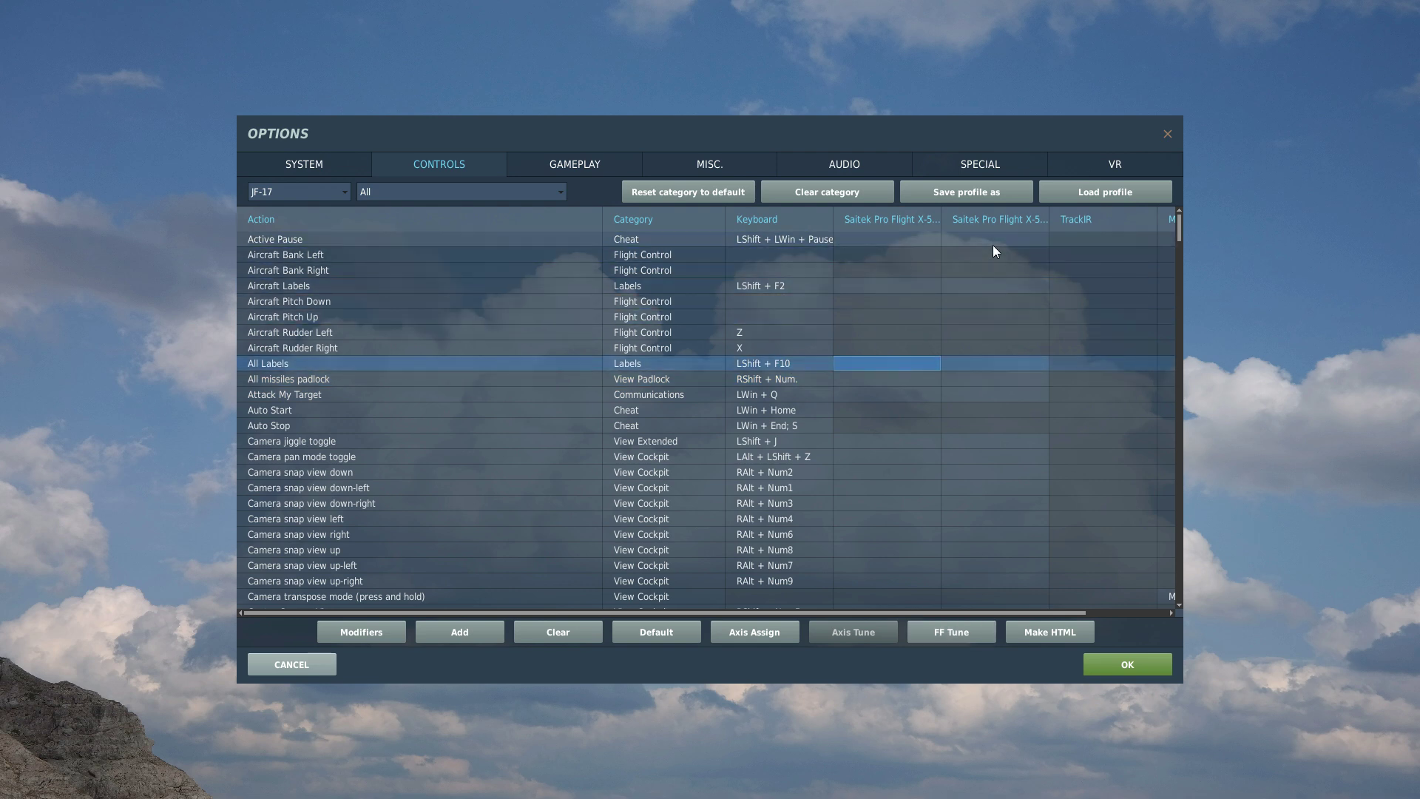
pyautogui.click(990, 287)
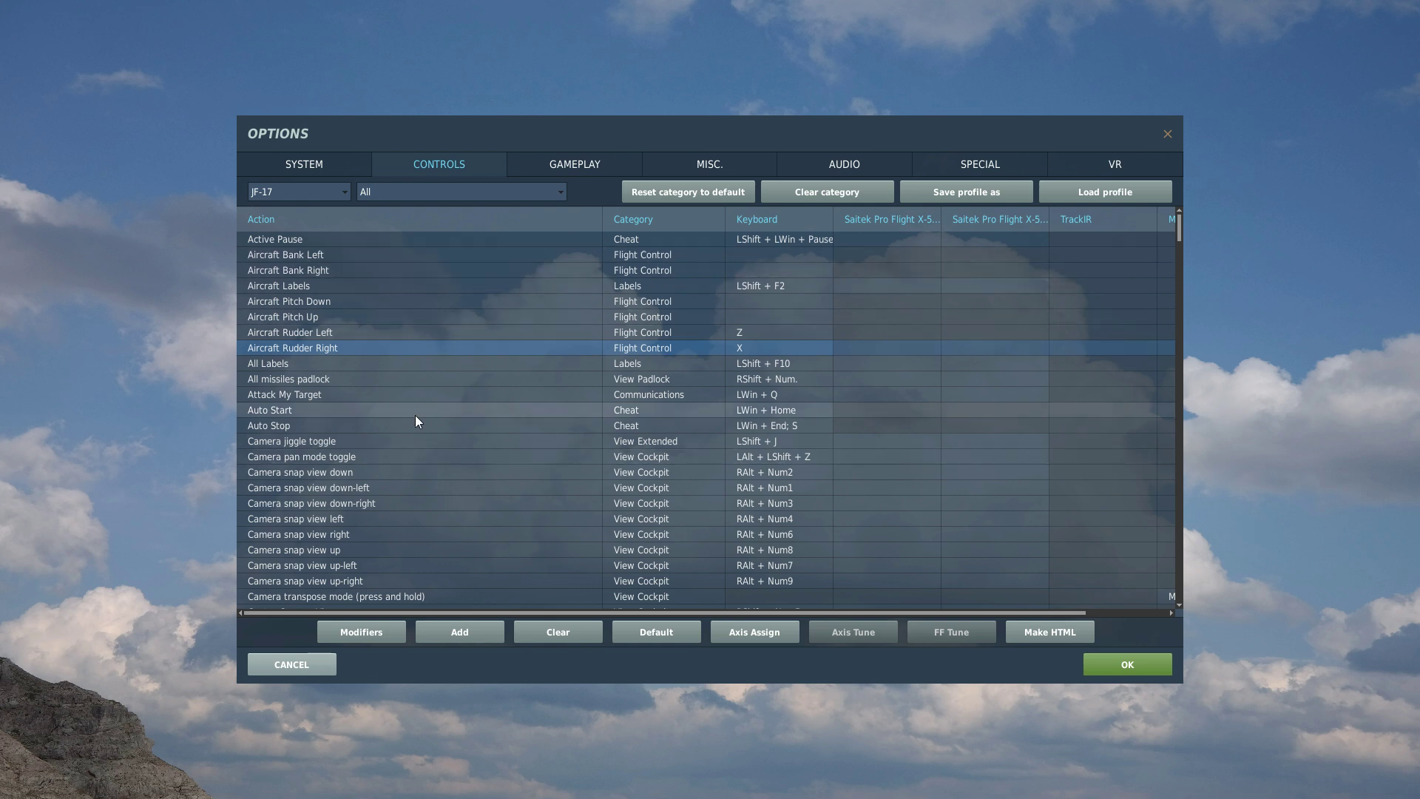
# Step: Filter the JF-17 bindings to Axis Commands and bring the flight axes into view
pyautogui.click(559, 193)
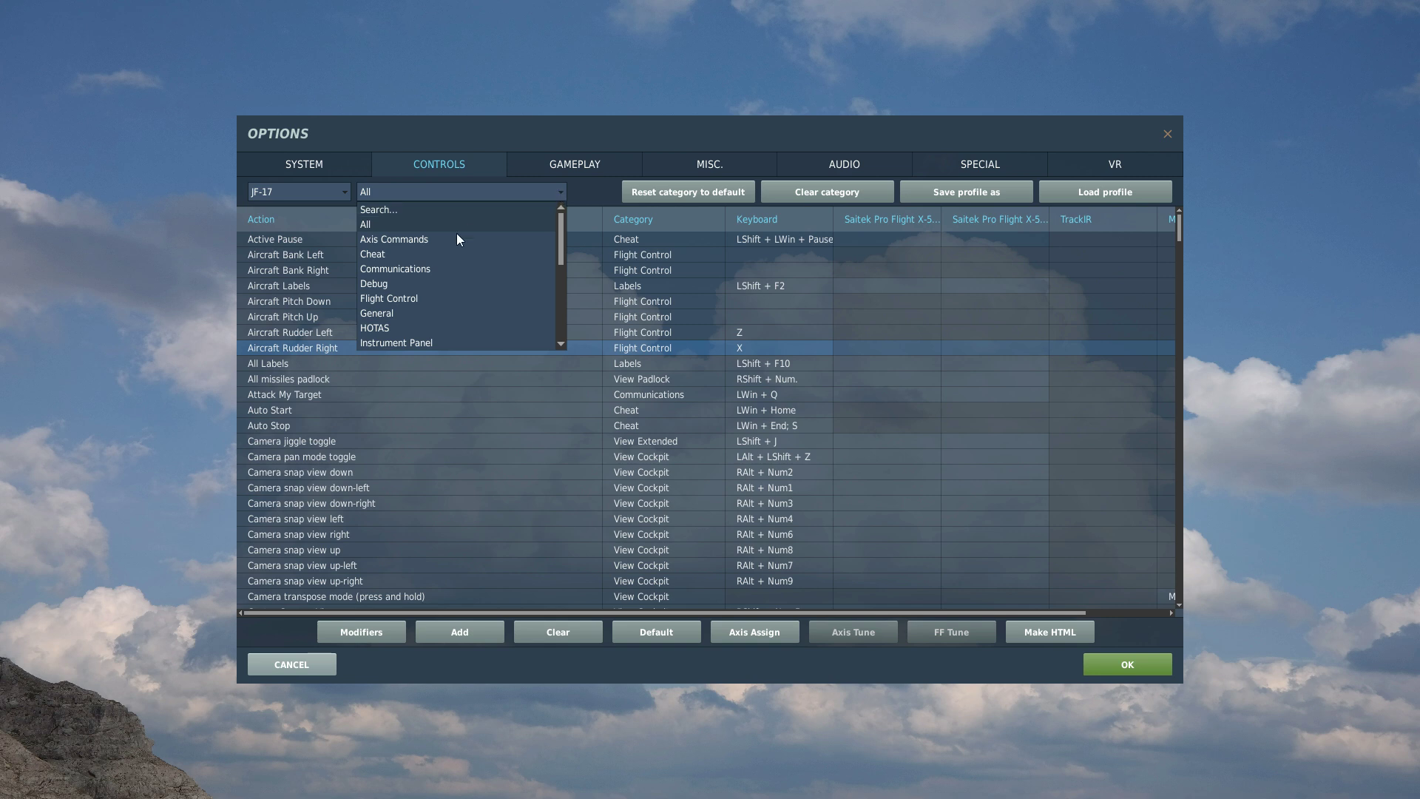
pyautogui.click(438, 239)
pyautogui.scroll(-2, 503, 283)
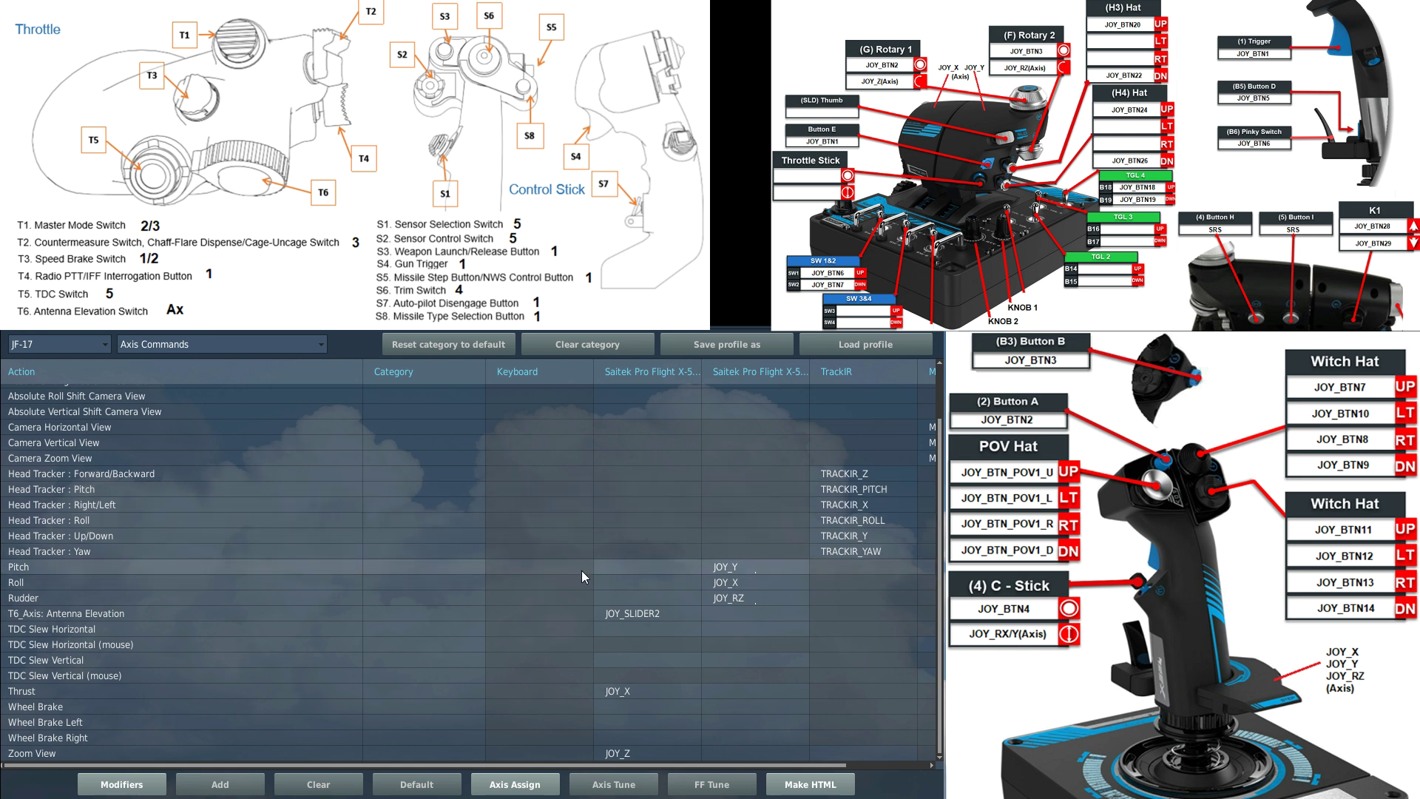
# Step: Assign JOY_Y on the stick to Pitch and set the axis curvature to 11
pyautogui.doubleClick(737, 574)
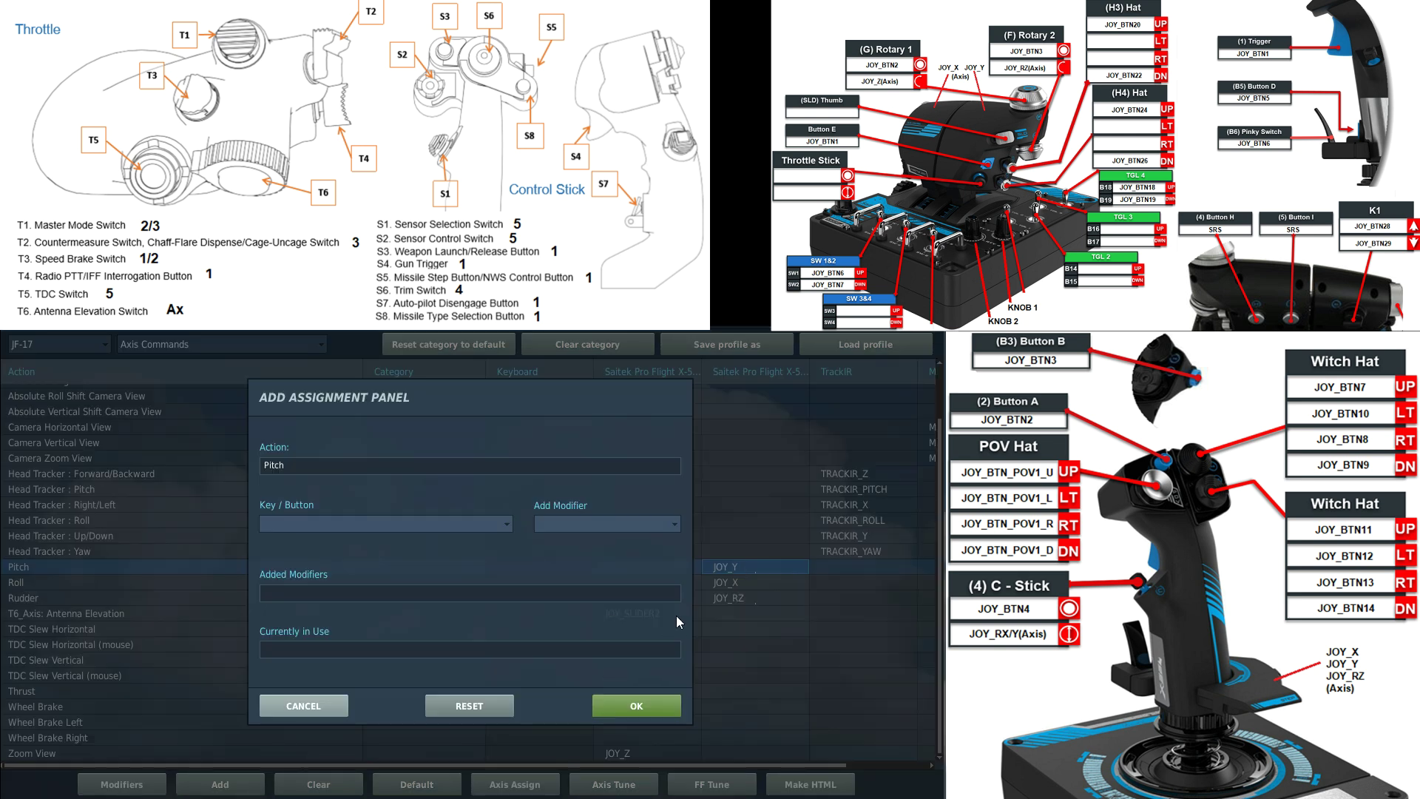
pyautogui.click(325, 707)
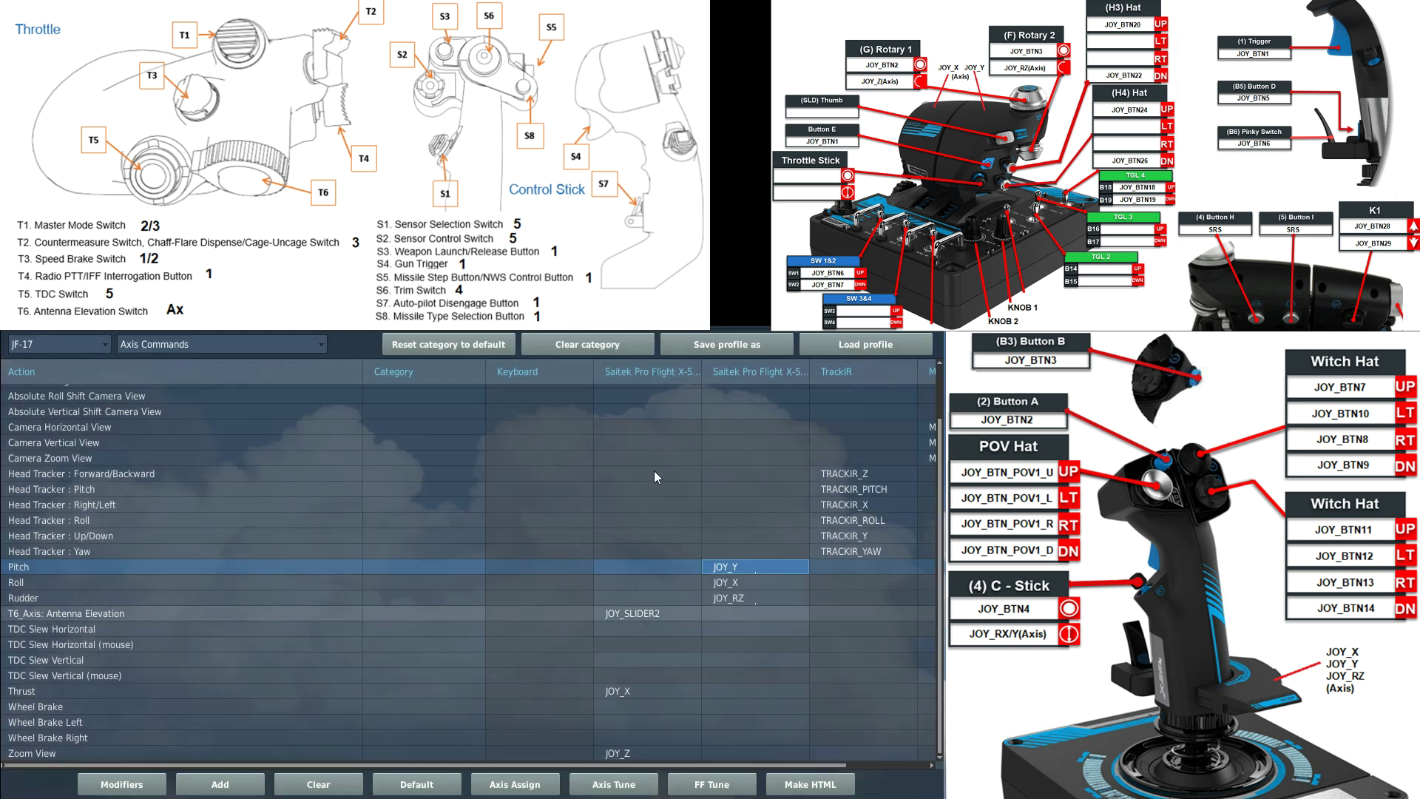
pyautogui.doubleClick(739, 571)
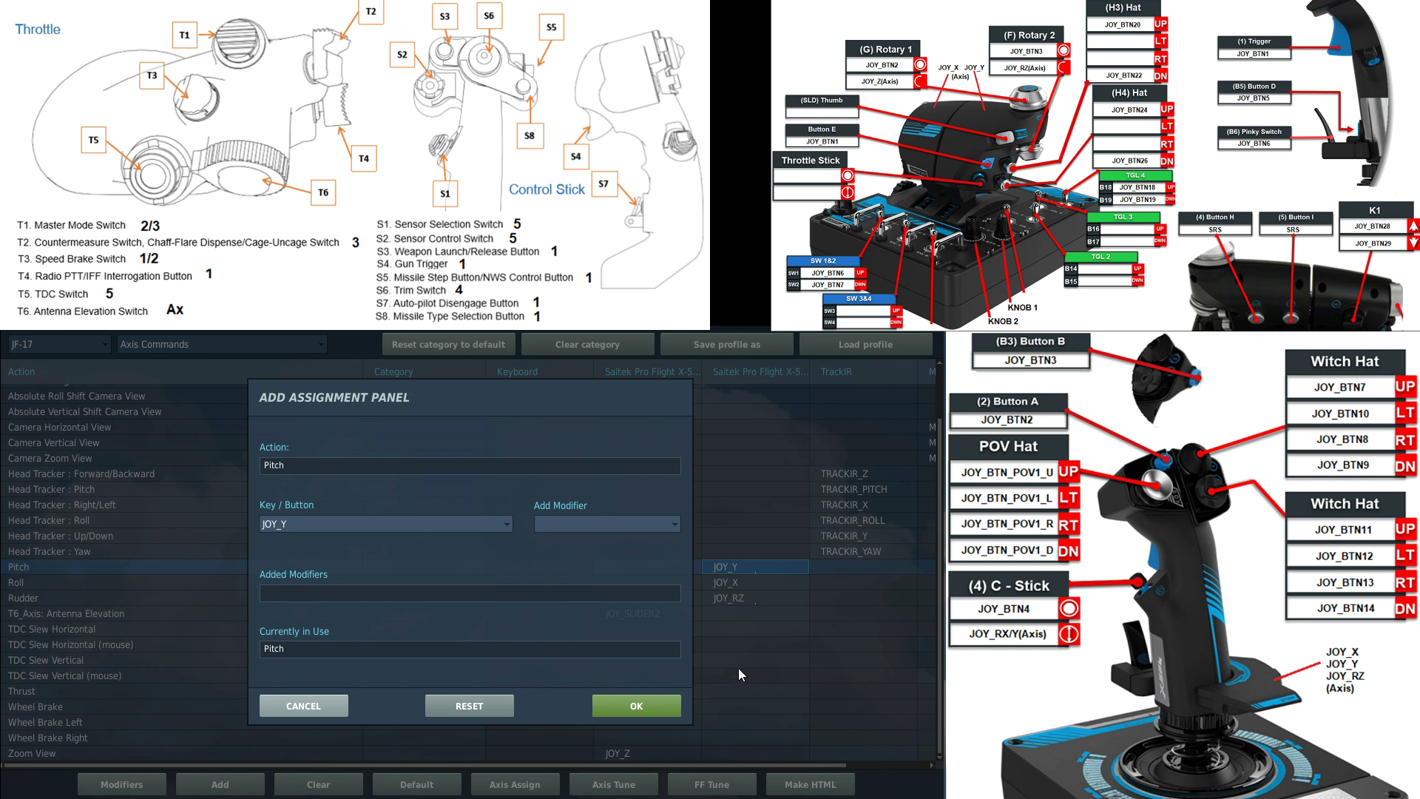
pyautogui.click(655, 708)
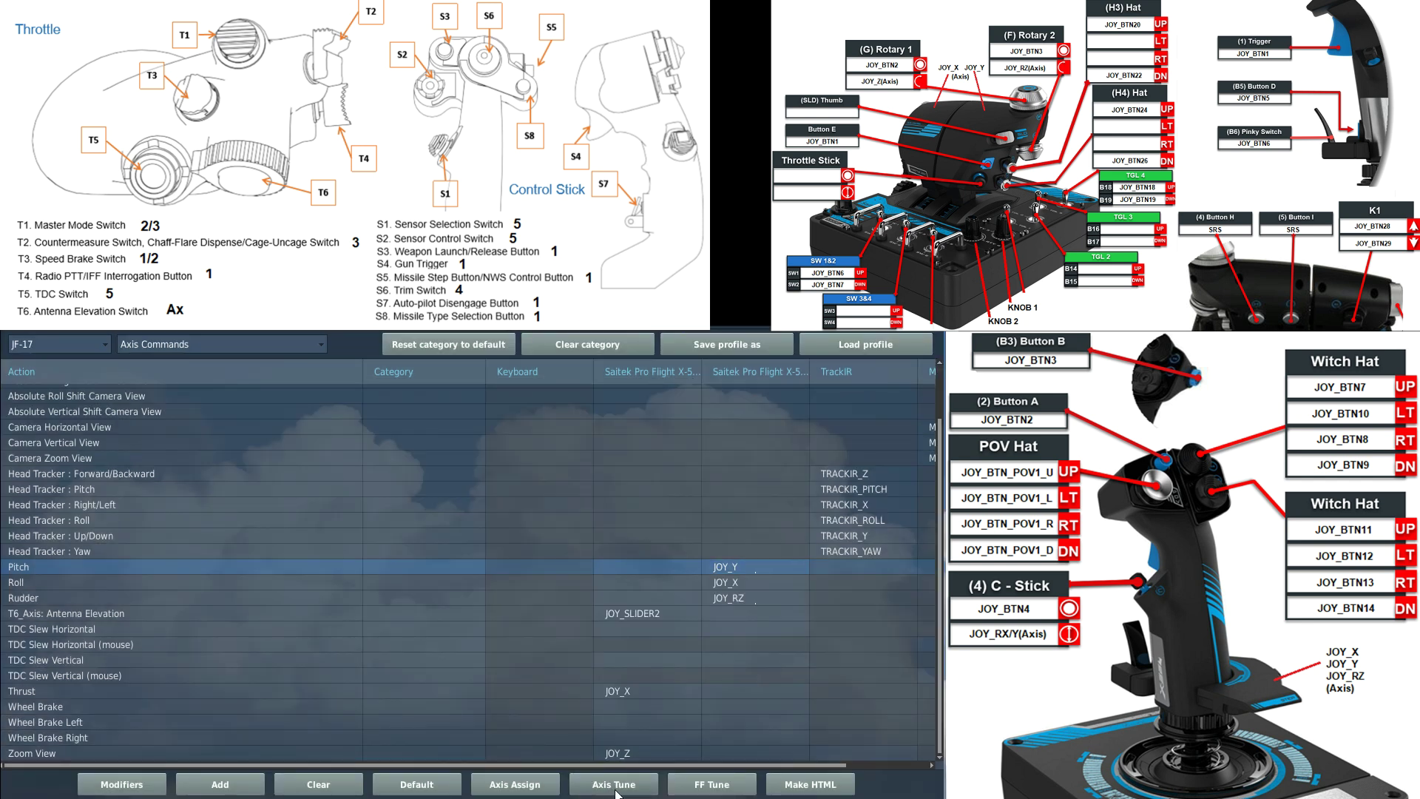
pyautogui.click(613, 785)
pyautogui.moveTo(600, 509); pyautogui.dragTo(610, 512)
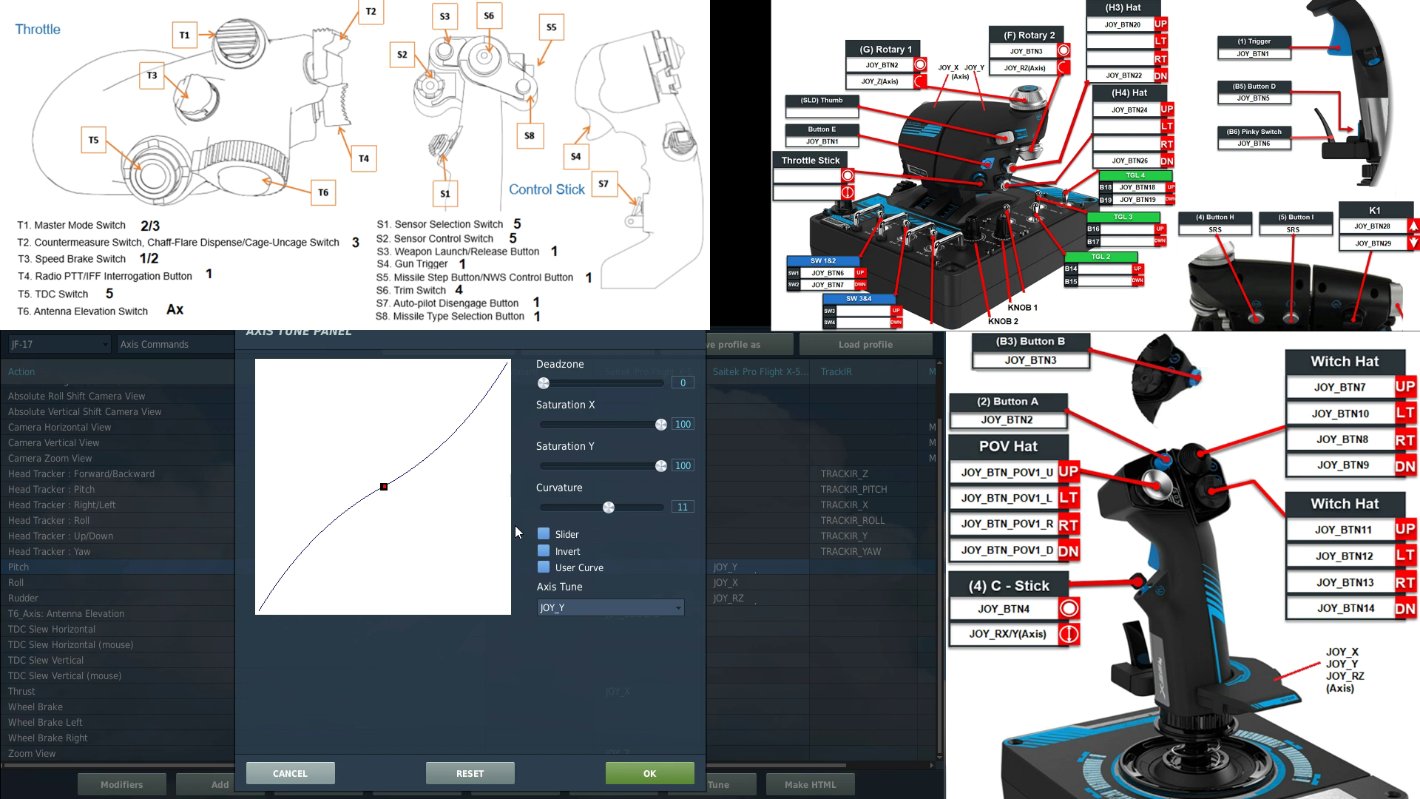
pyautogui.moveTo(609, 508); pyautogui.dragTo(609, 510)
pyautogui.click(646, 774)
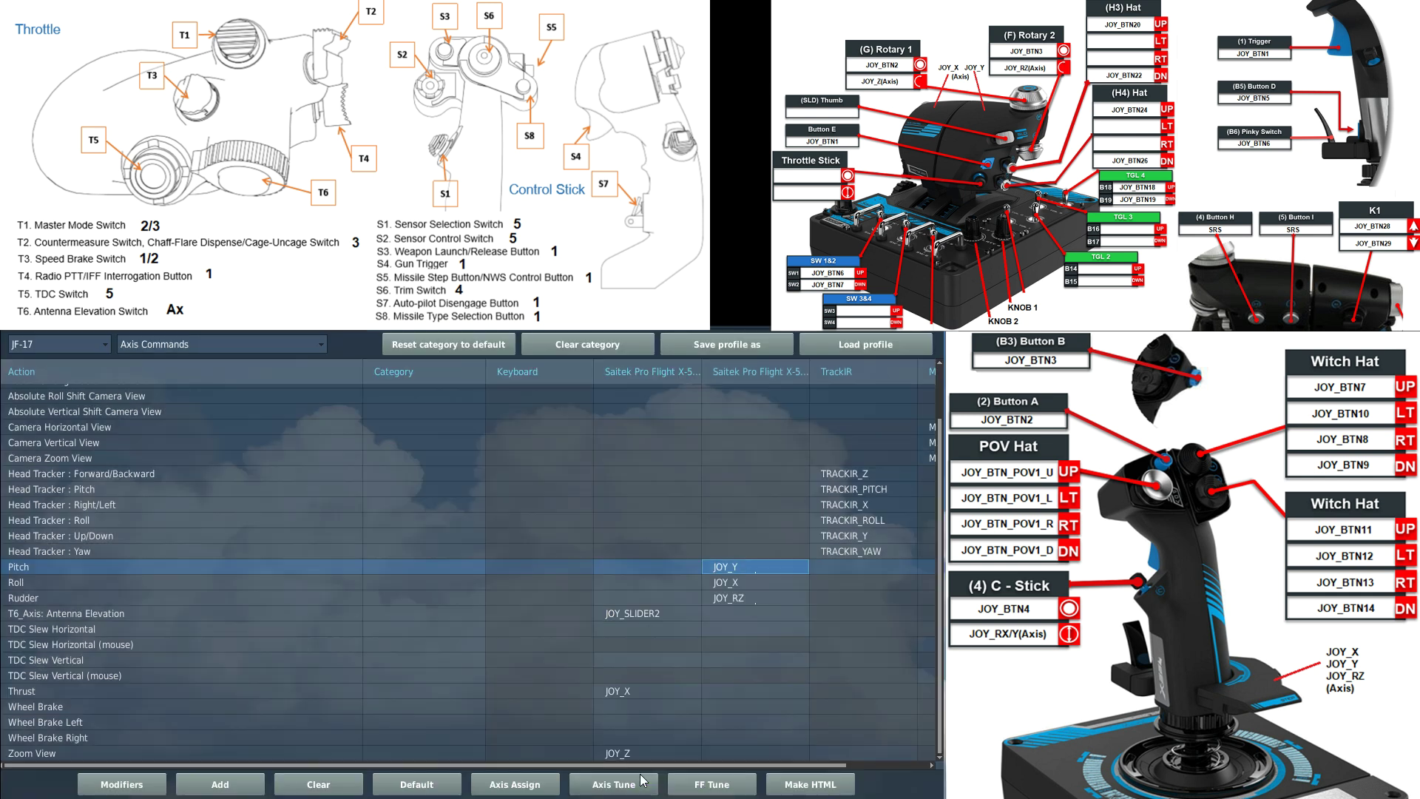
# Step: Assign JOY_X on the stick to Roll and set the axis curvature to 14
pyautogui.click(725, 588)
pyautogui.doubleClick(744, 588)
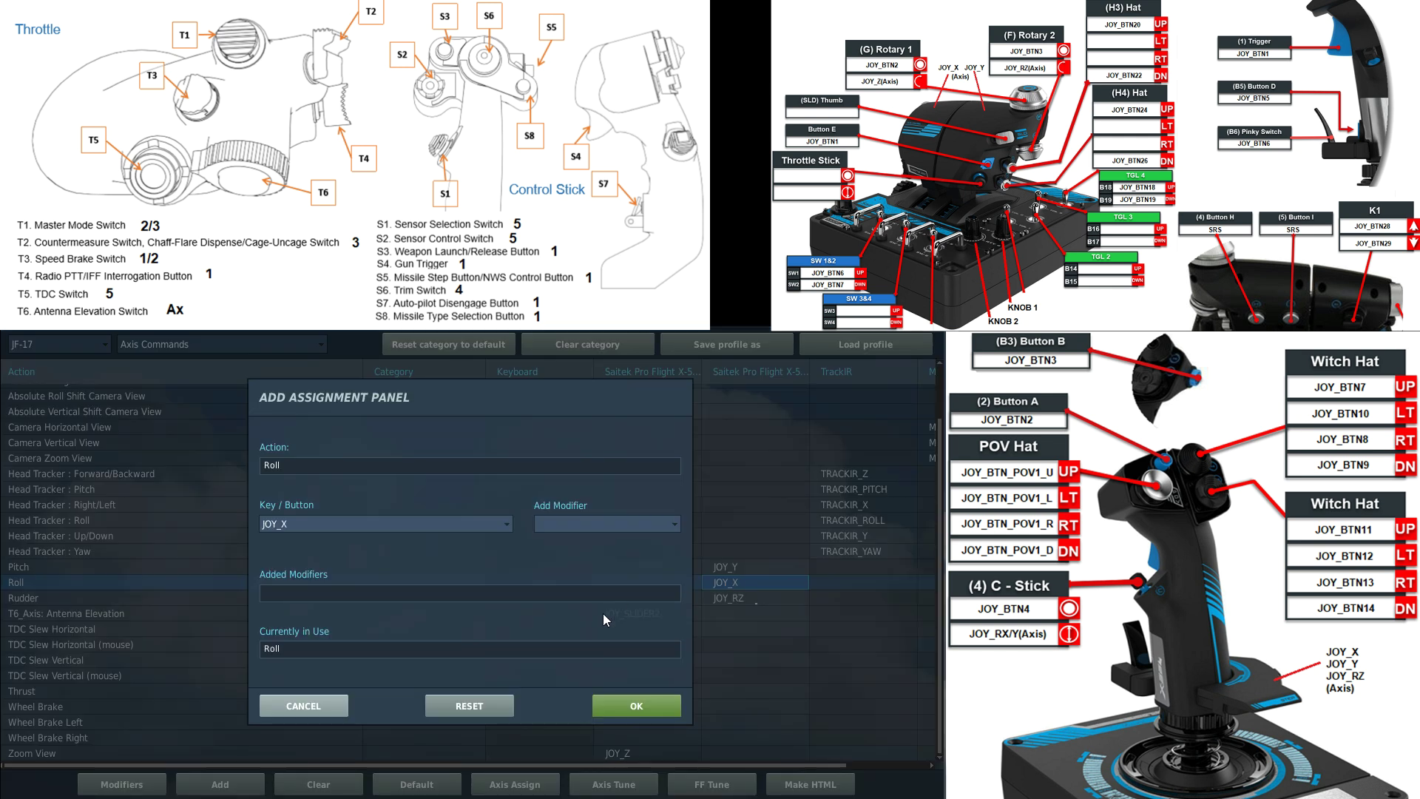
pyautogui.click(622, 706)
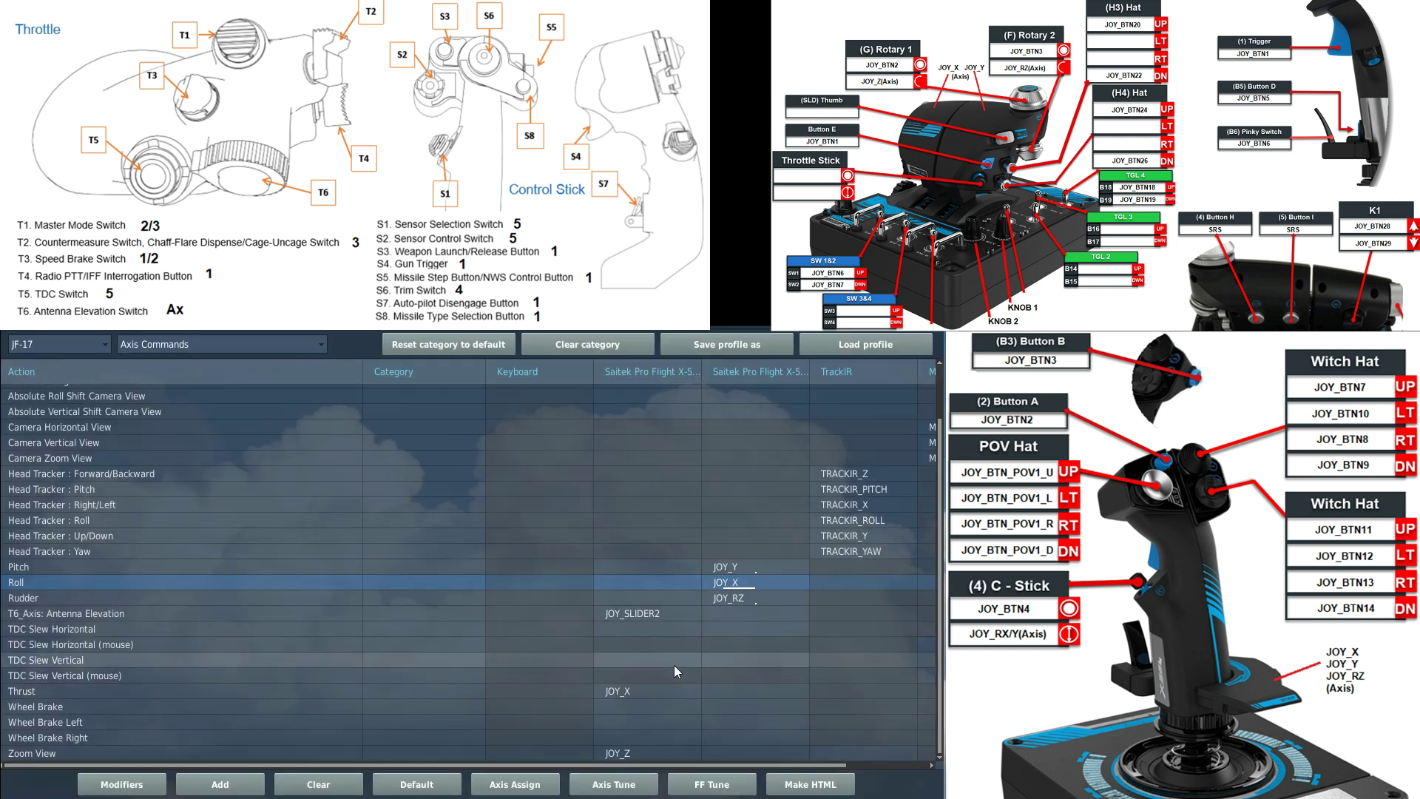
pyautogui.click(621, 783)
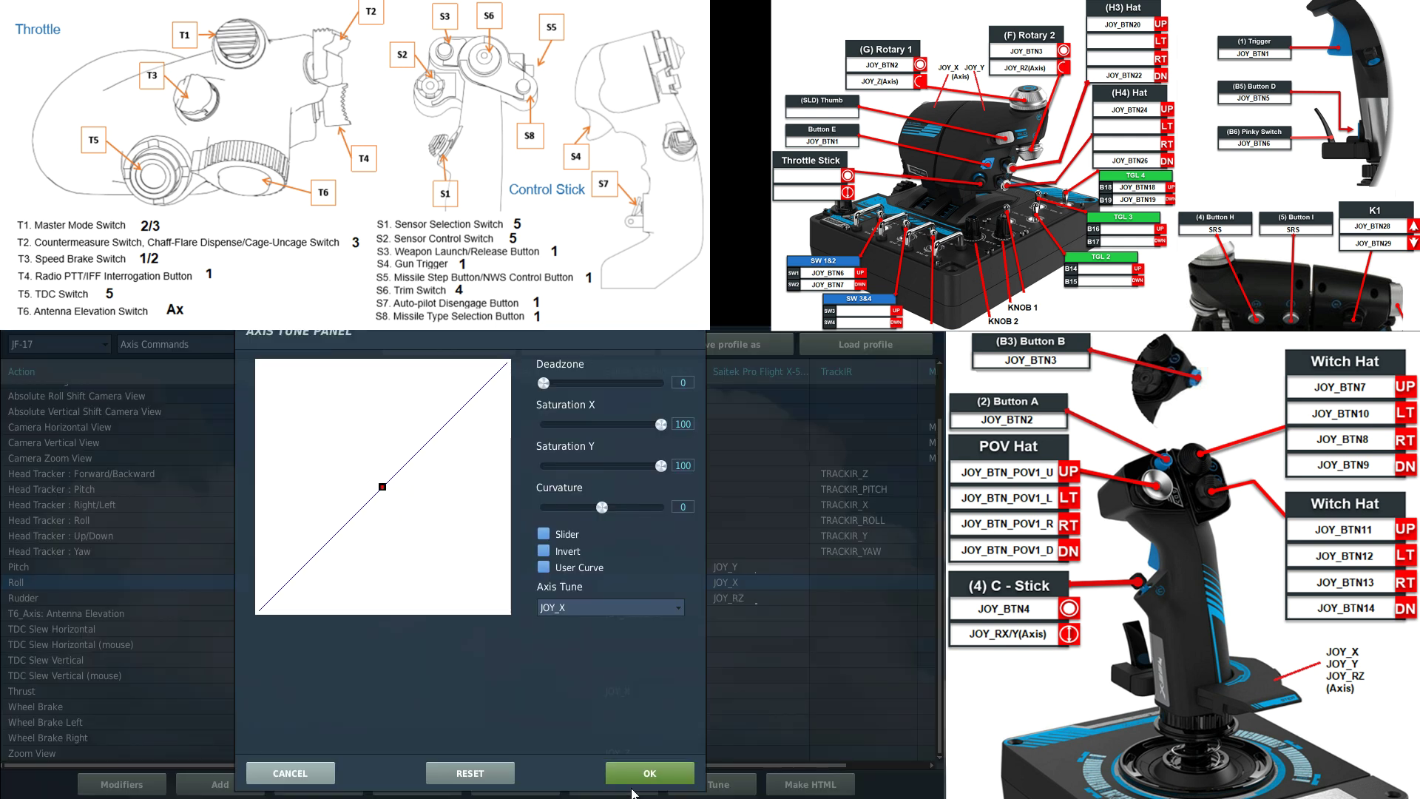
pyautogui.moveTo(605, 515); pyautogui.dragTo(611, 516)
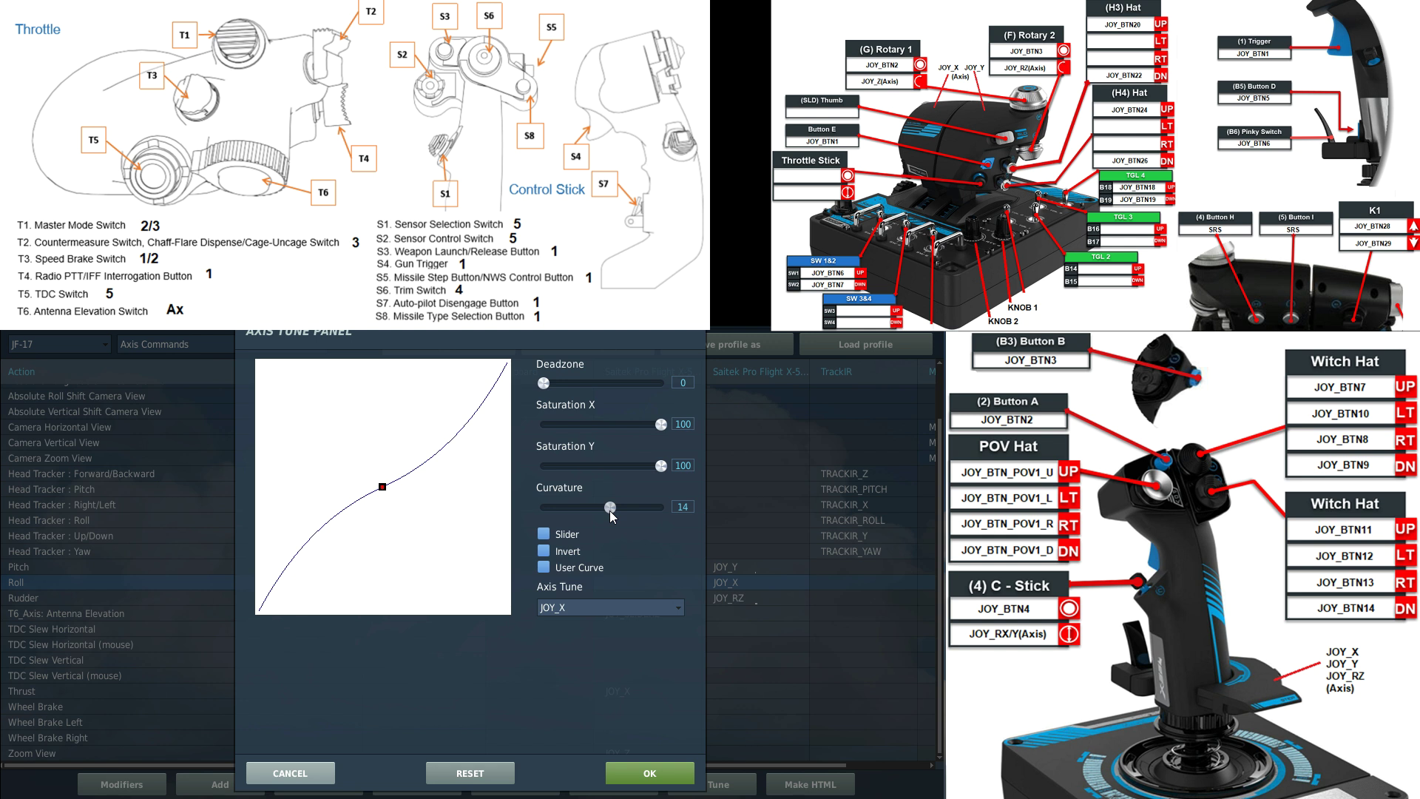
pyautogui.click(650, 774)
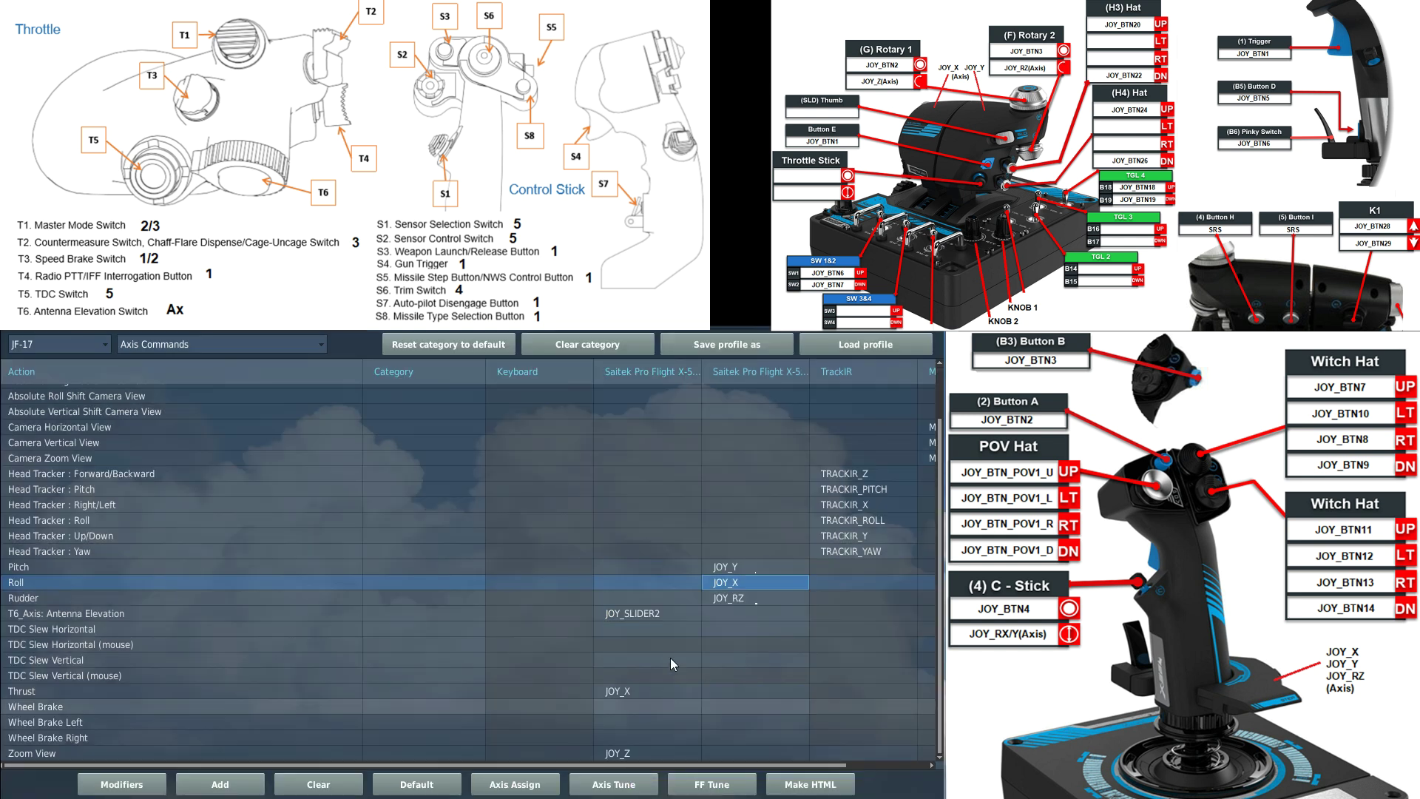
# Step: Assign JOY_RZ on the stick to Rudder, set its deadzone to 6 and increase its curvature
pyautogui.click(738, 599)
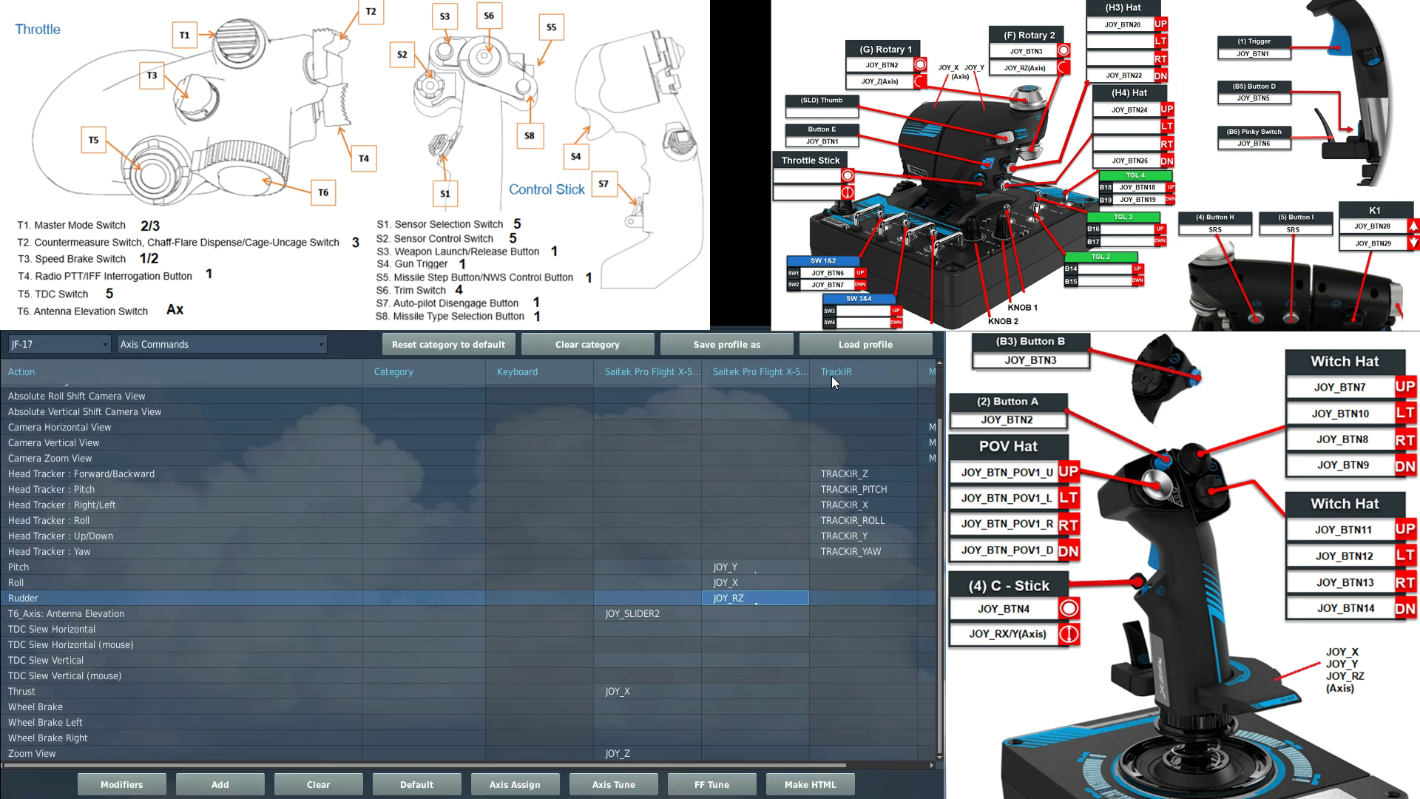
pyautogui.doubleClick(747, 601)
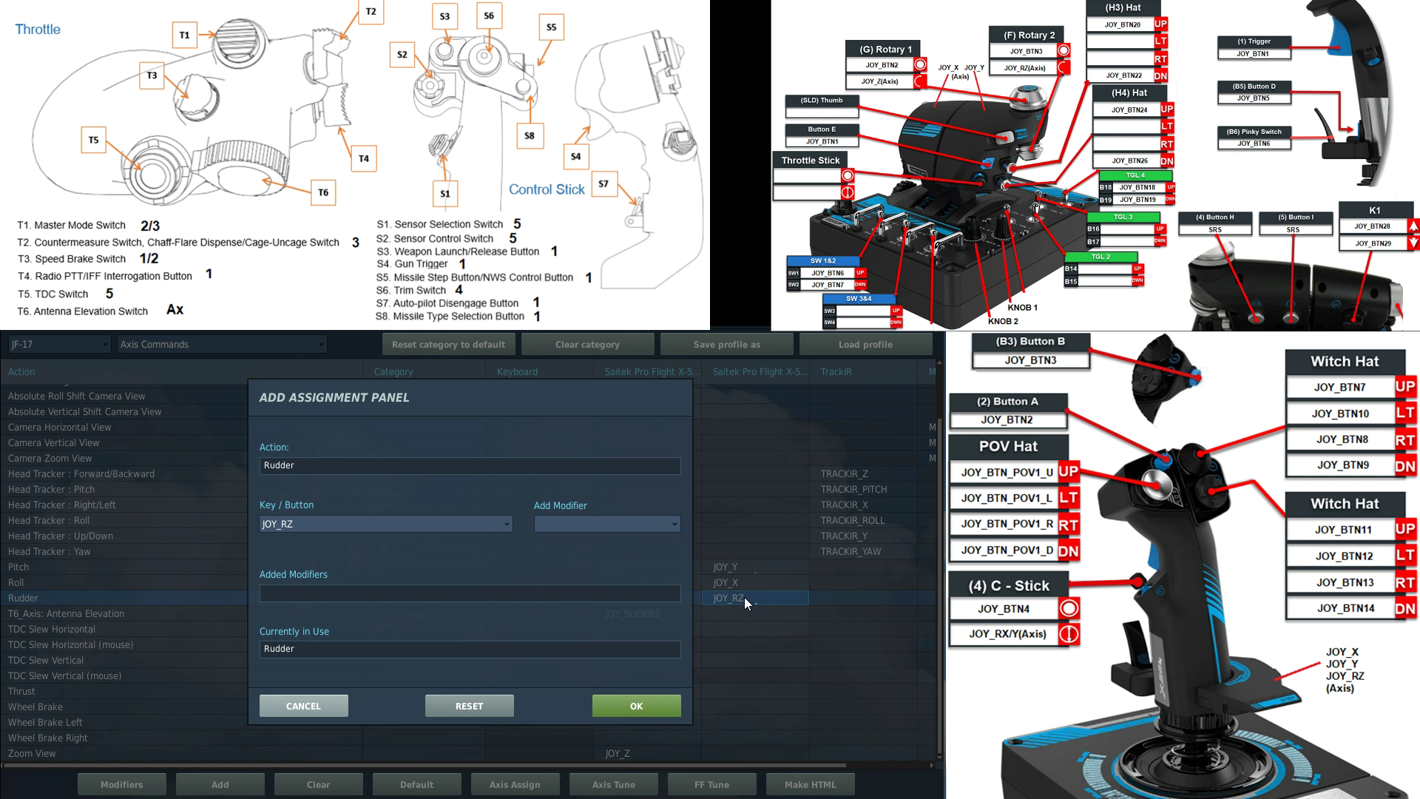
pyautogui.click(645, 711)
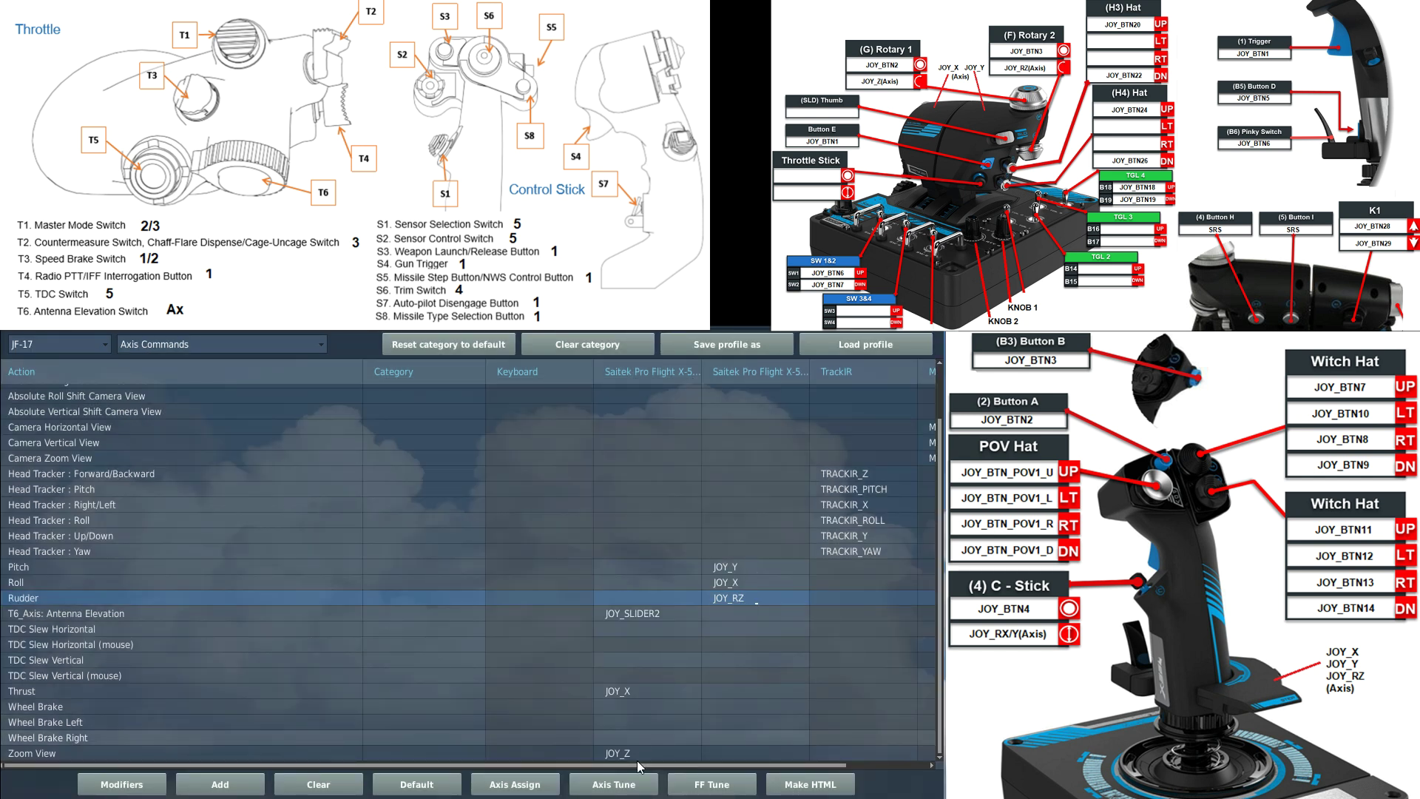
pyautogui.click(620, 786)
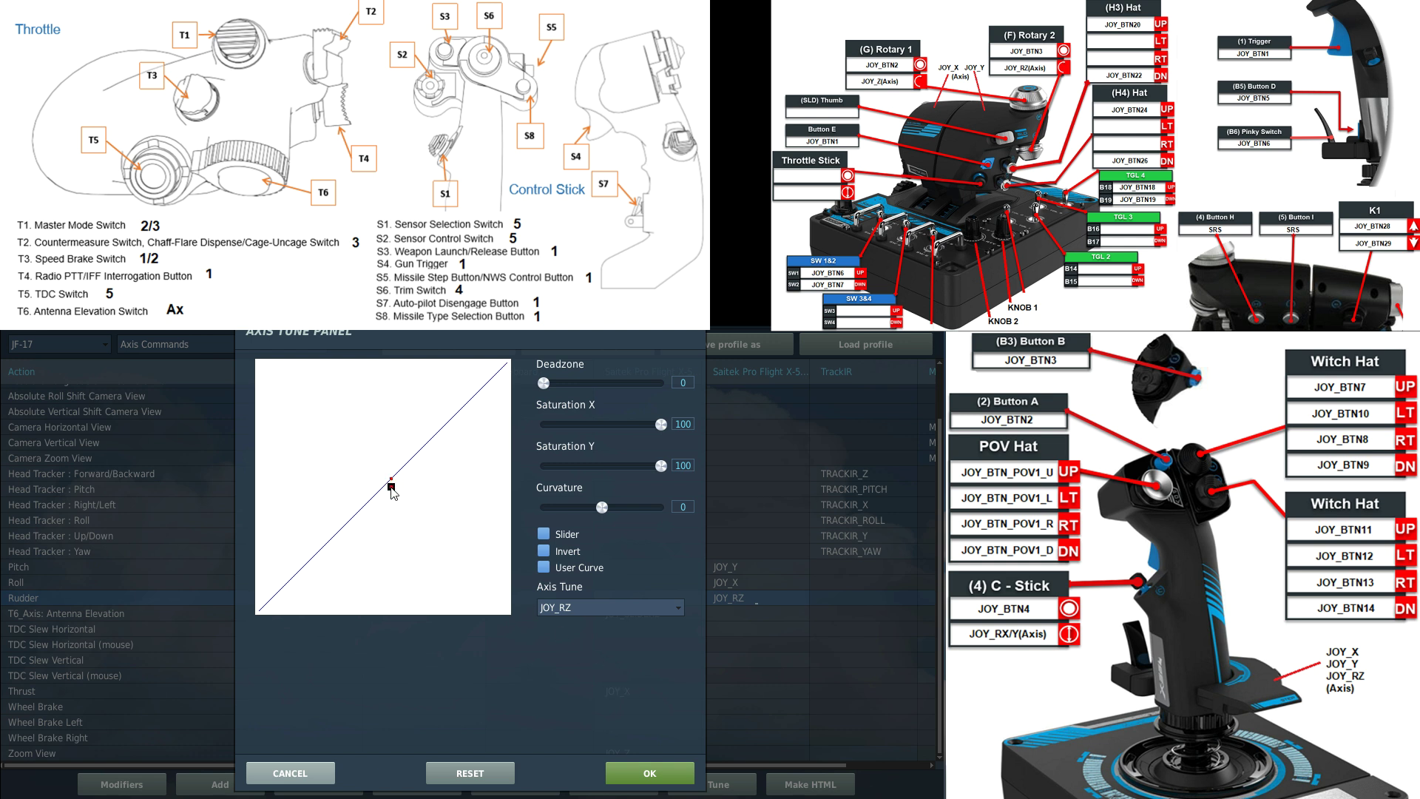
pyautogui.moveTo(543, 385); pyautogui.dragTo(551, 390)
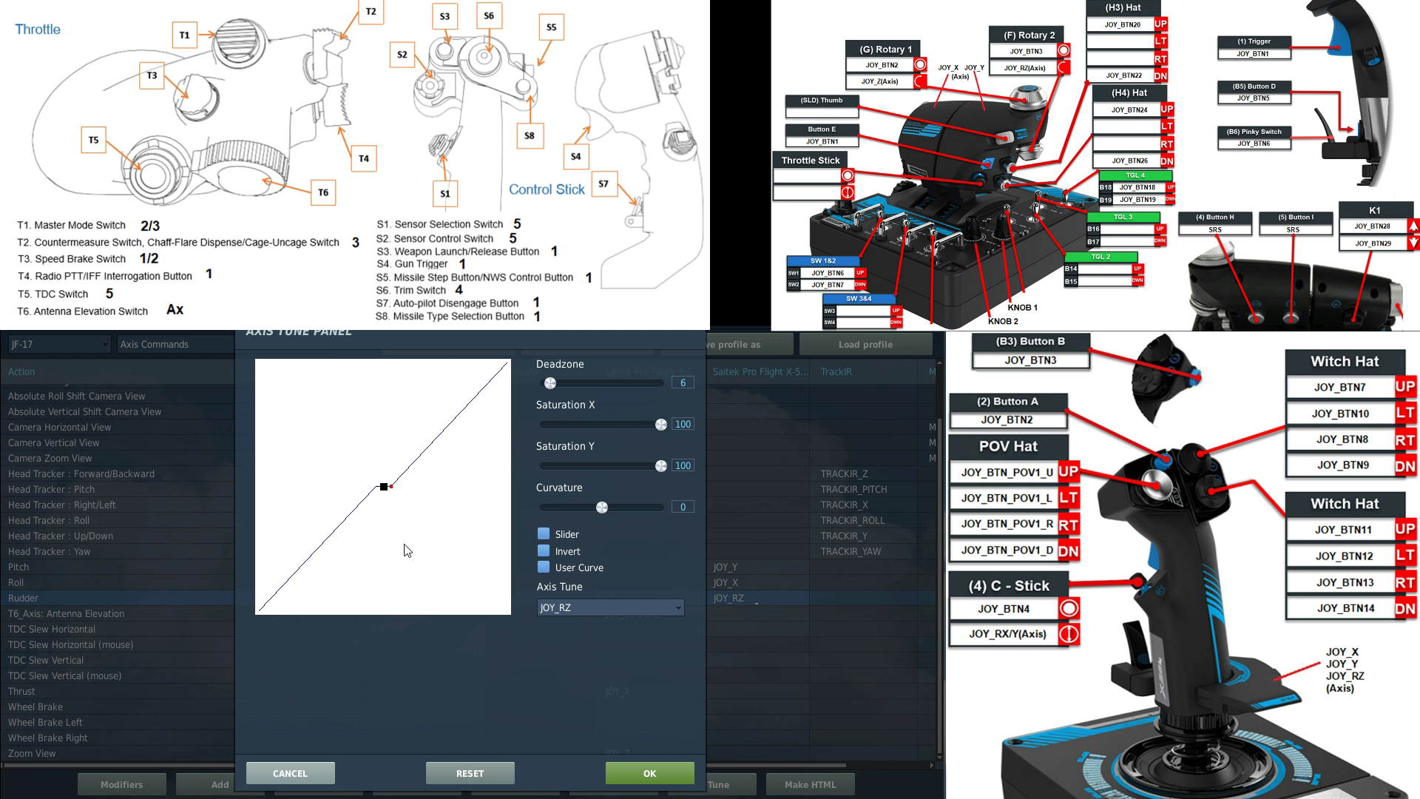
pyautogui.moveTo(603, 507); pyautogui.dragTo(619, 516)
pyautogui.click(650, 773)
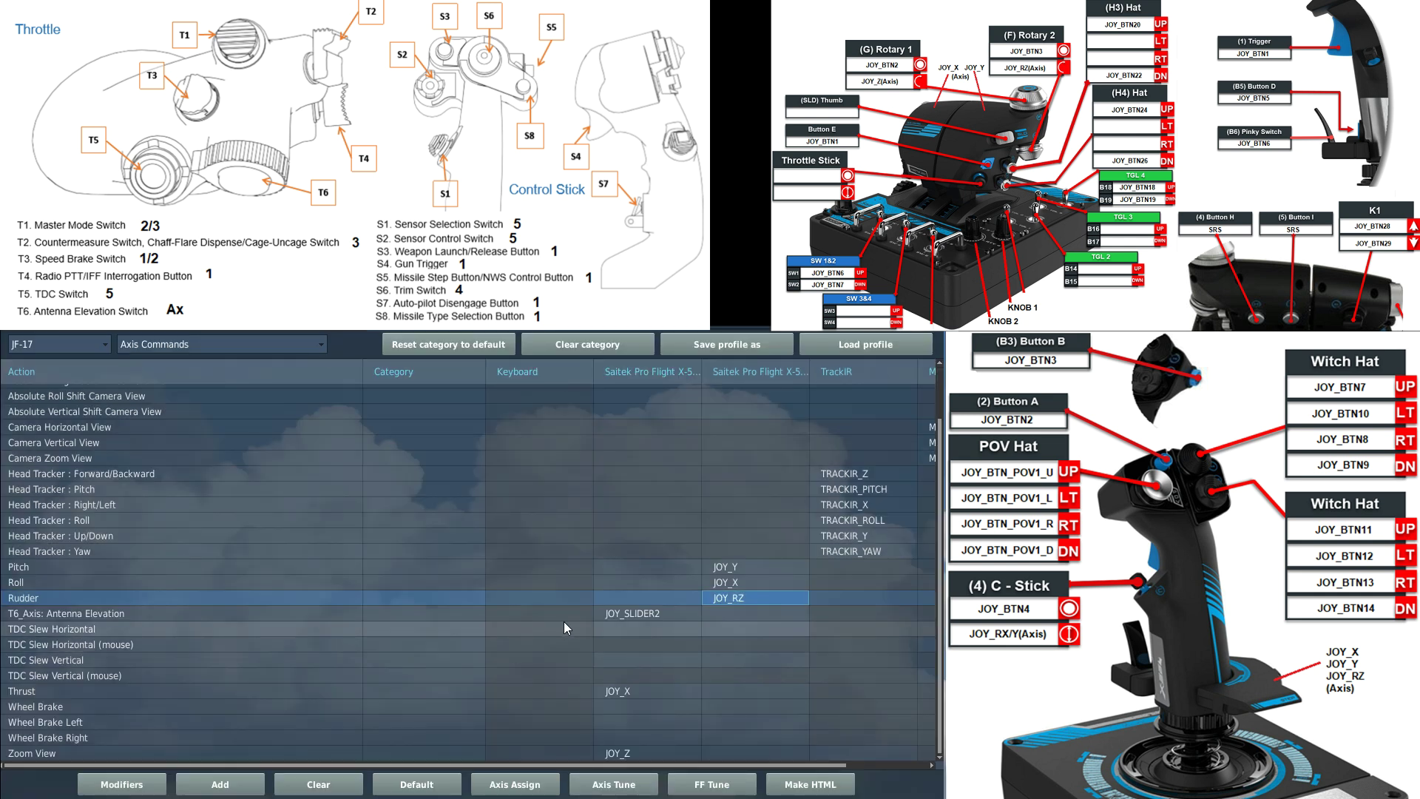
# Step: Review the throttle's axis assignments for T6 Antenna Elevation, Thrust and Zoom View
pyautogui.click(630, 614)
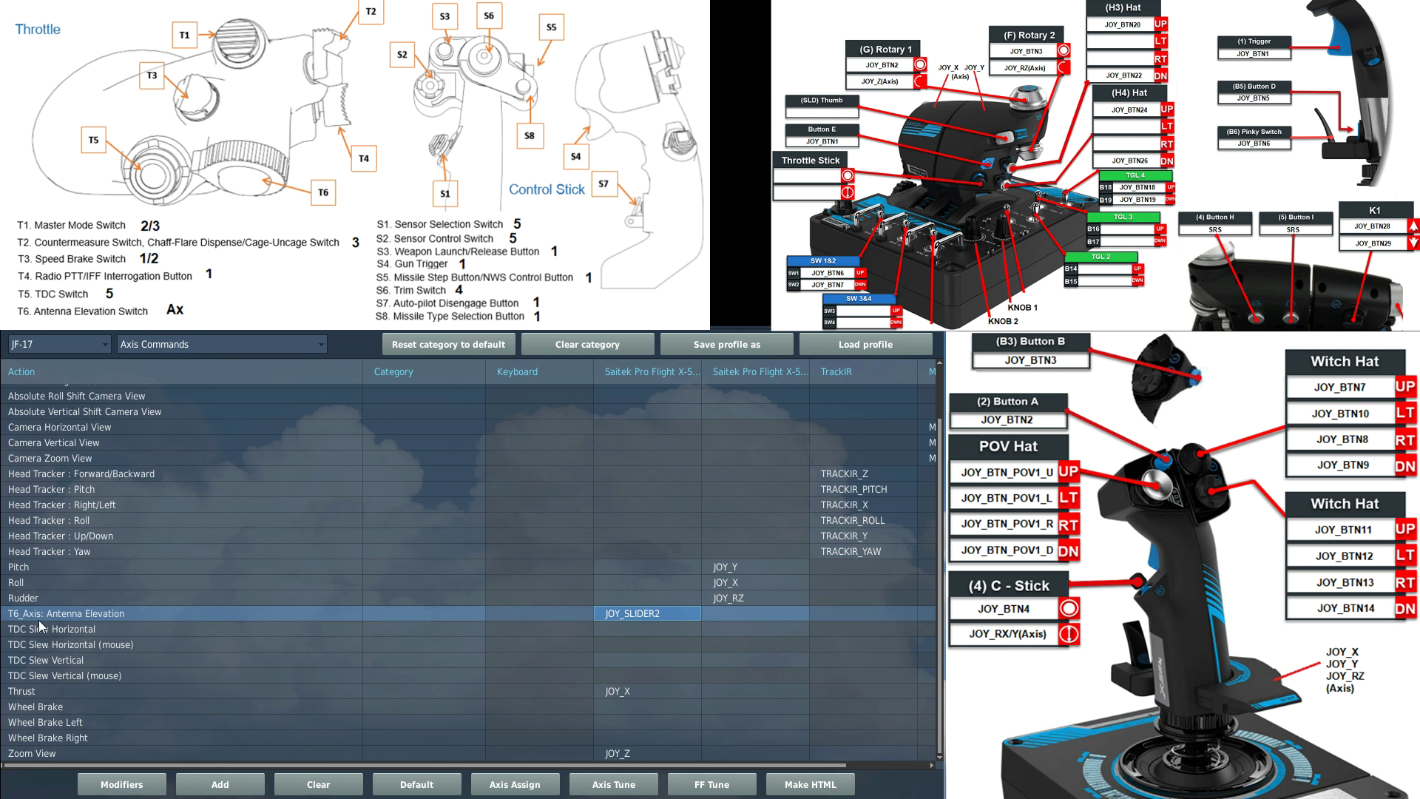
pyautogui.doubleClick(641, 618)
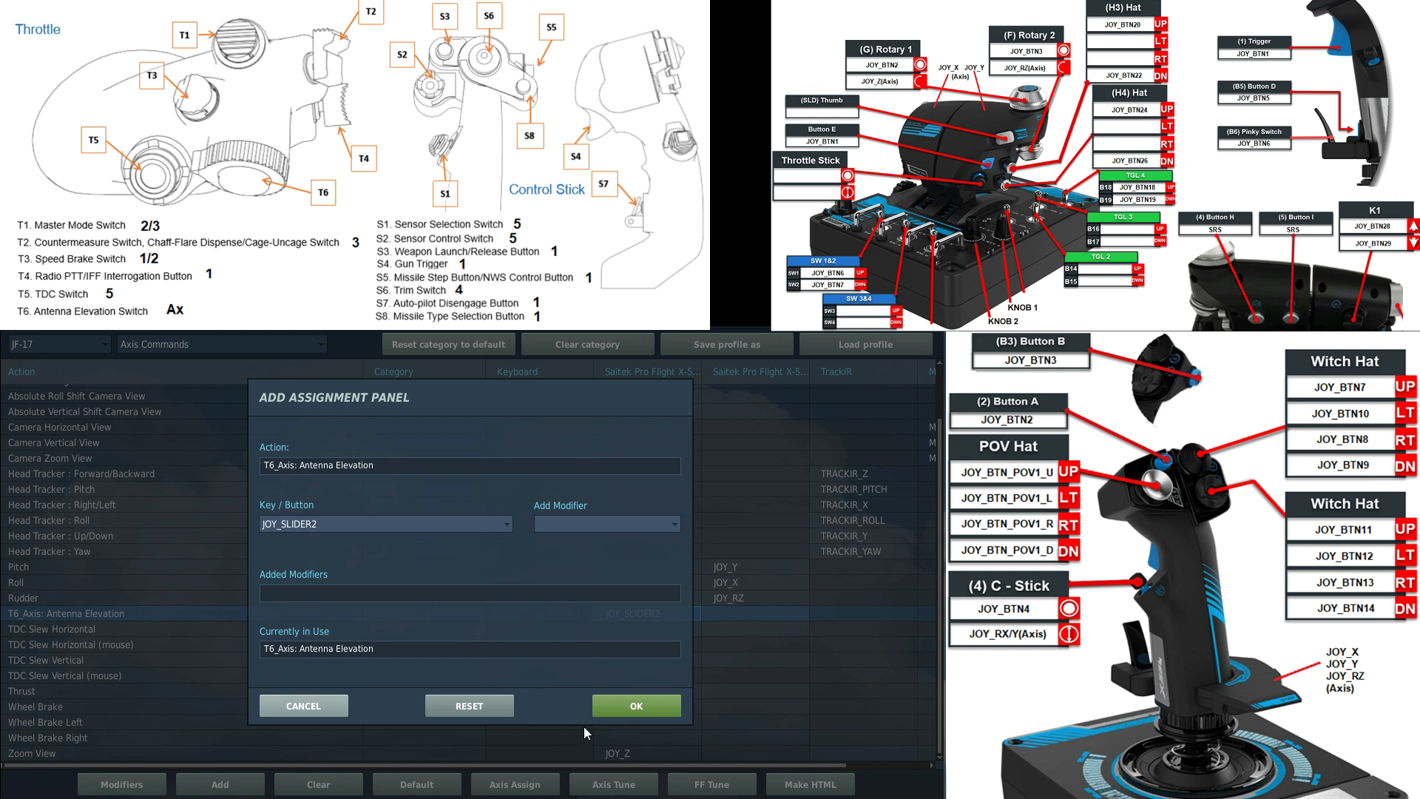
pyautogui.click(633, 708)
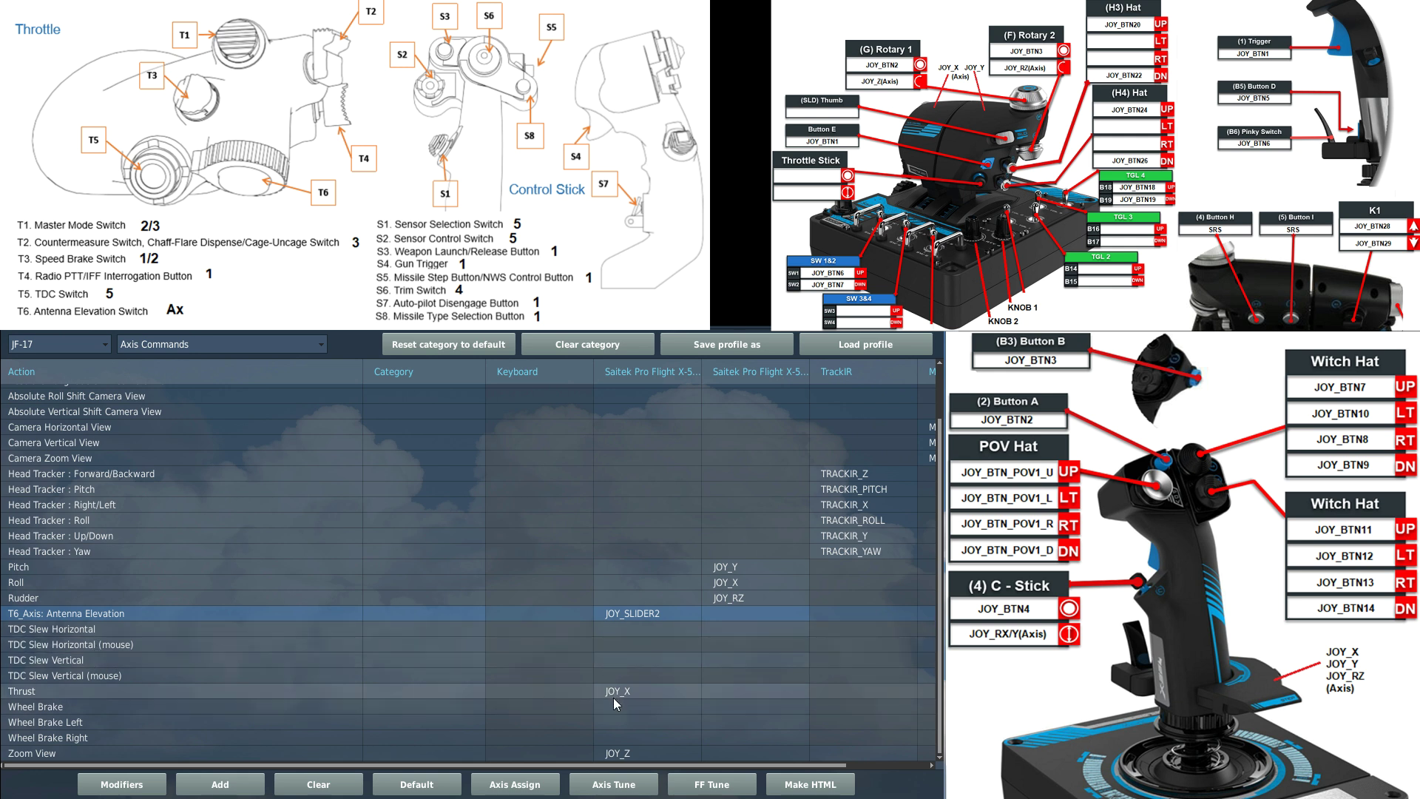
pyautogui.doubleClick(633, 694)
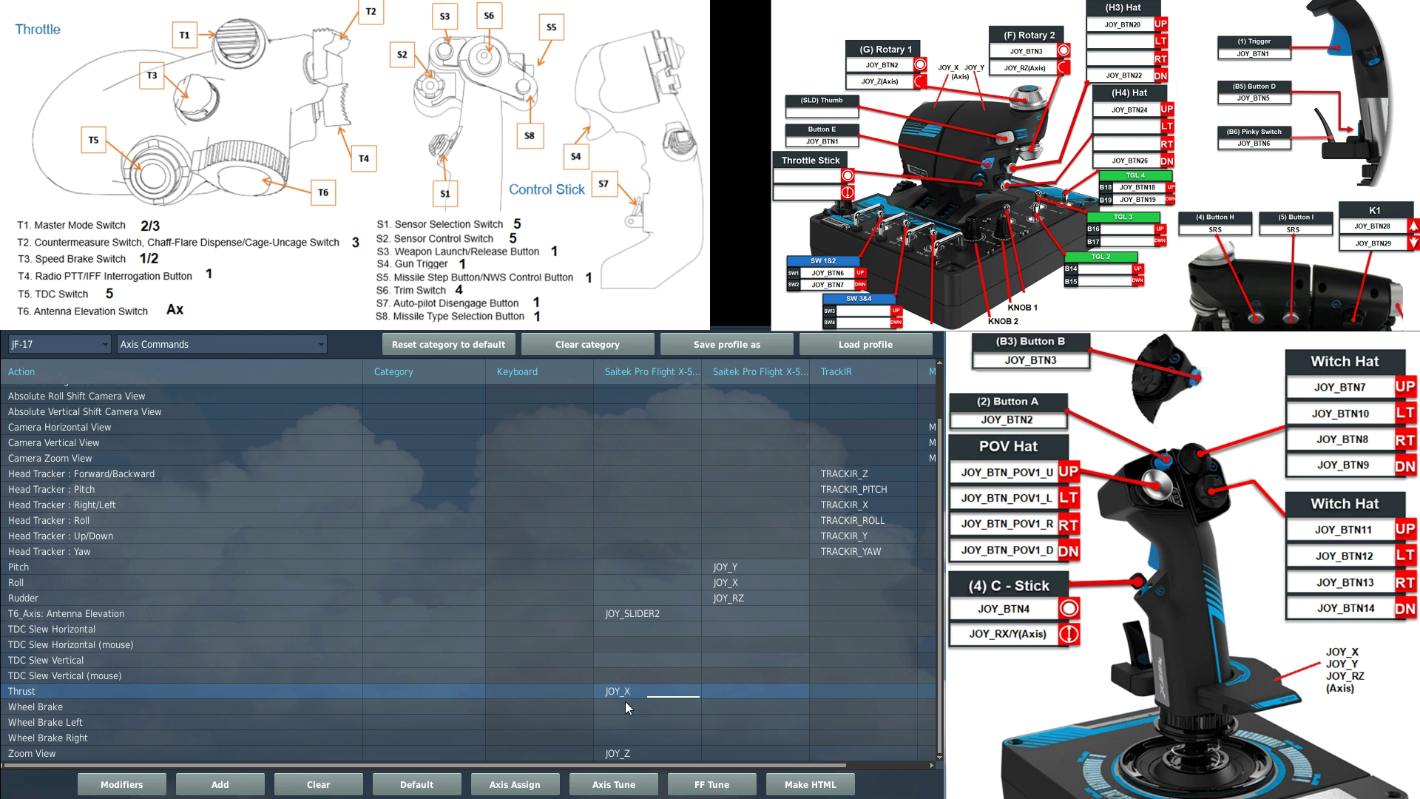
pyautogui.doubleClick(639, 753)
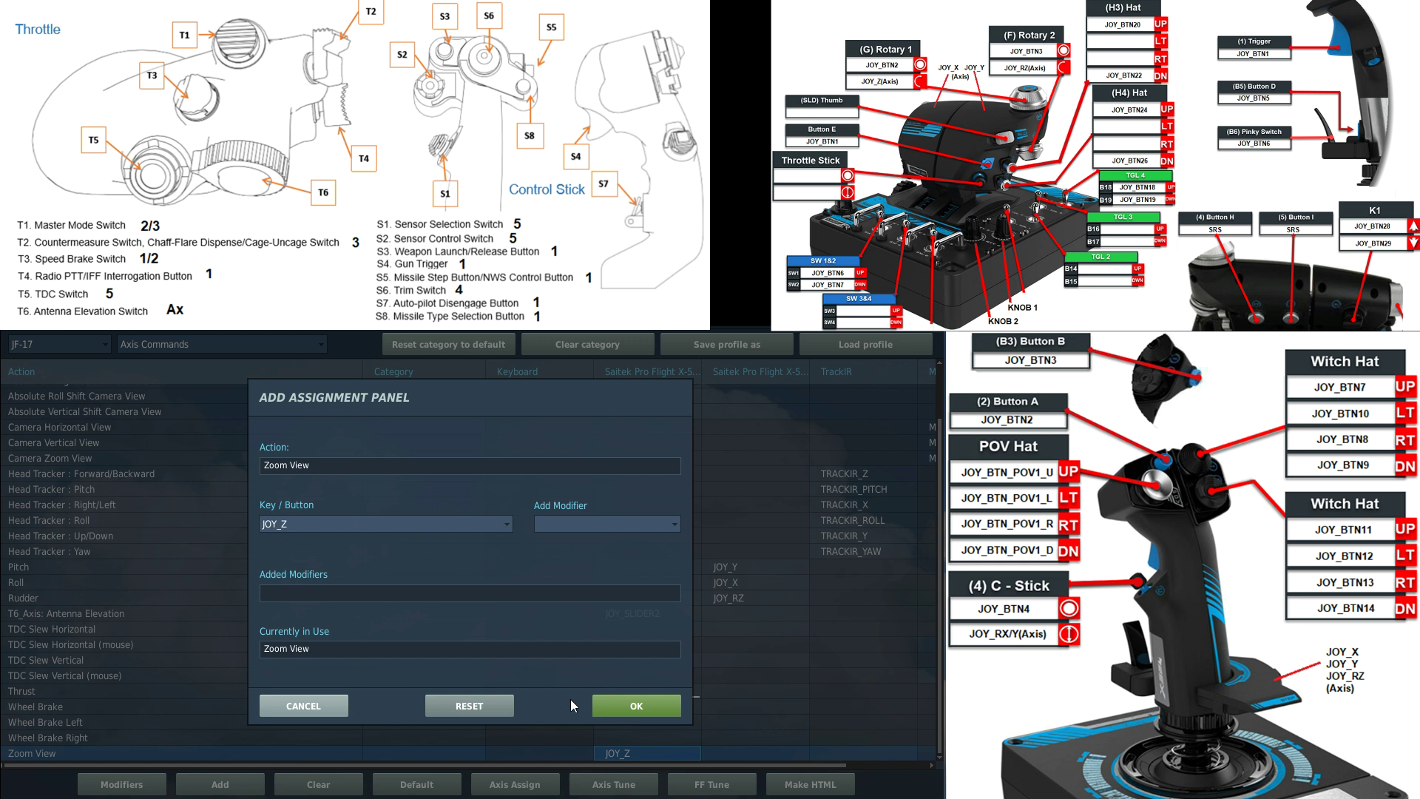
pyautogui.click(615, 707)
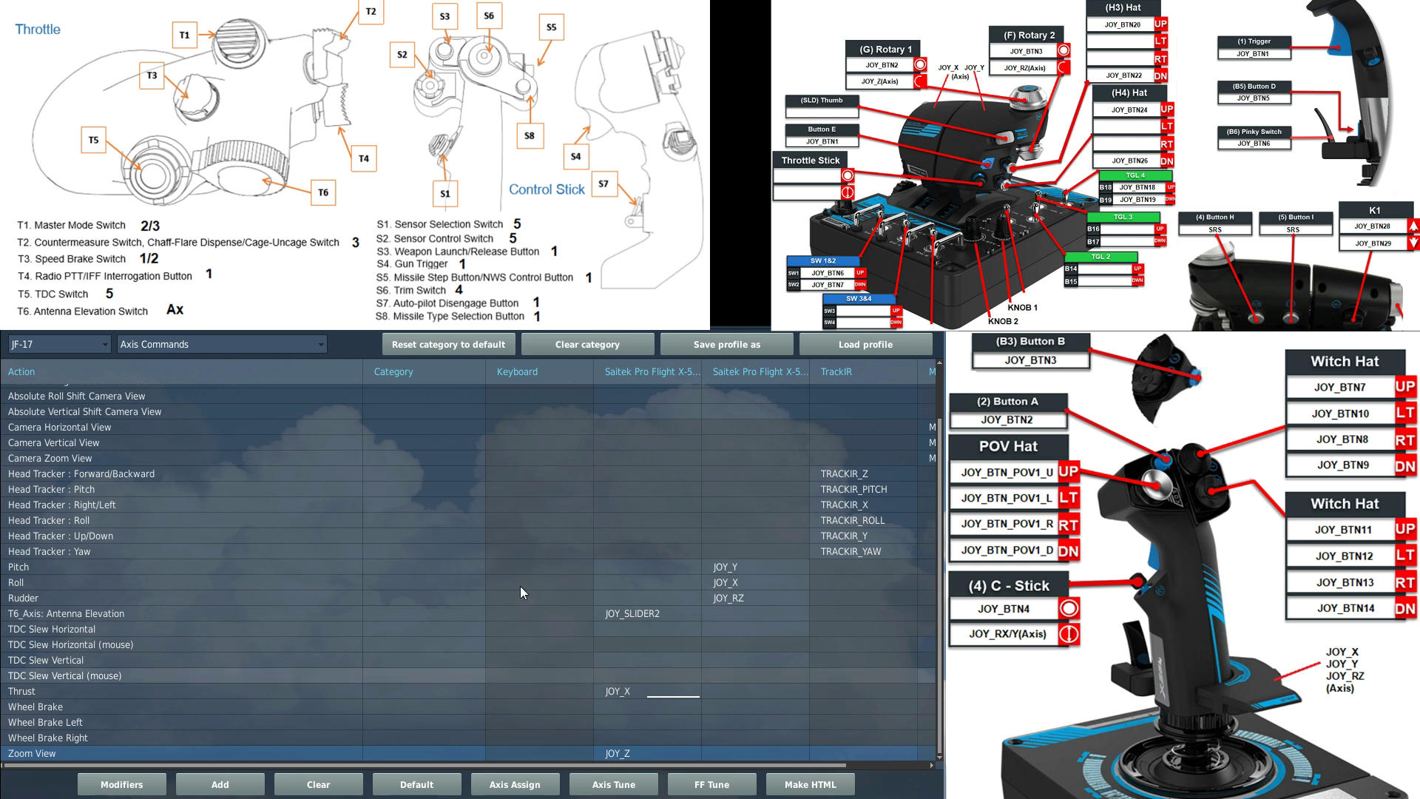
# Step: Filter the JF-17 bindings to the HOTAS category
pyautogui.click(320, 345)
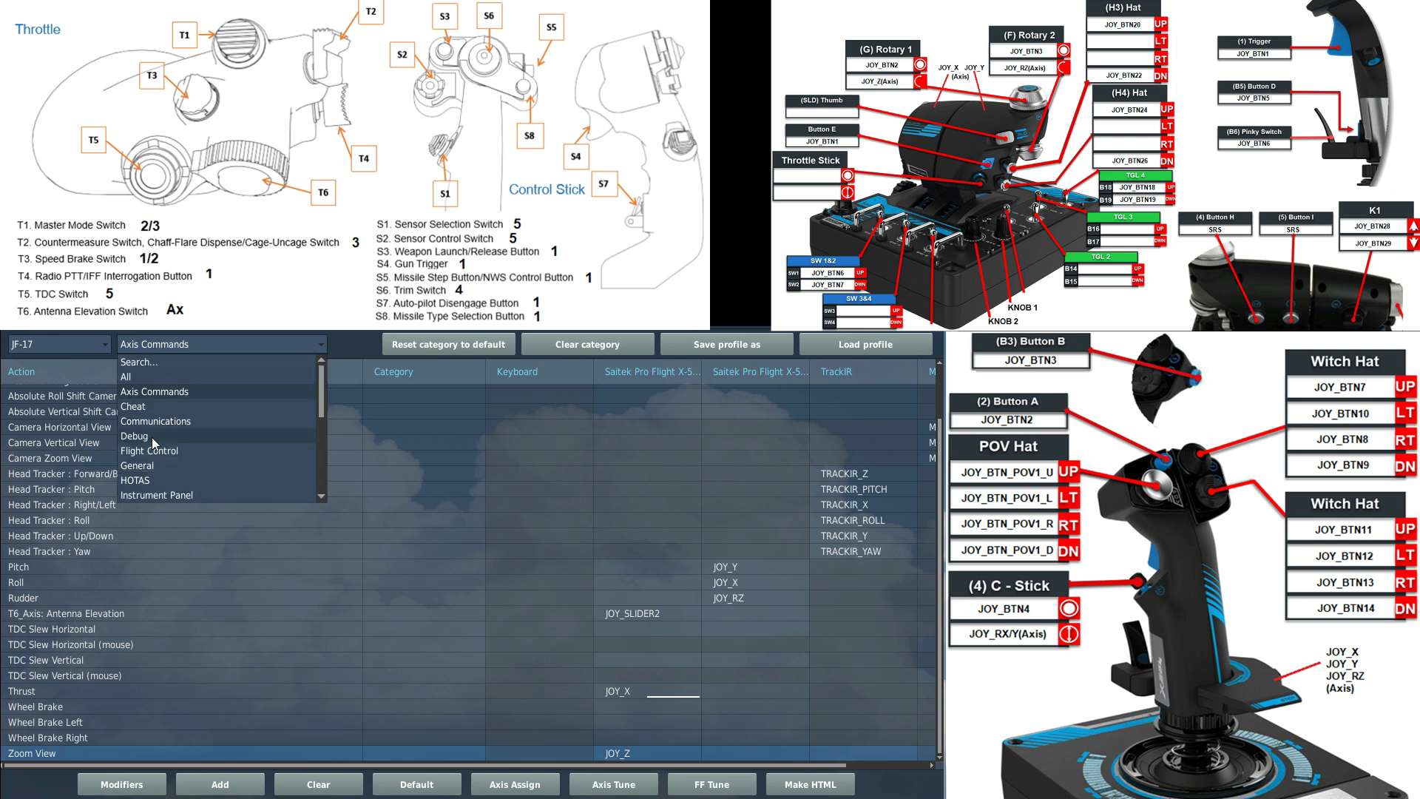
pyautogui.click(159, 480)
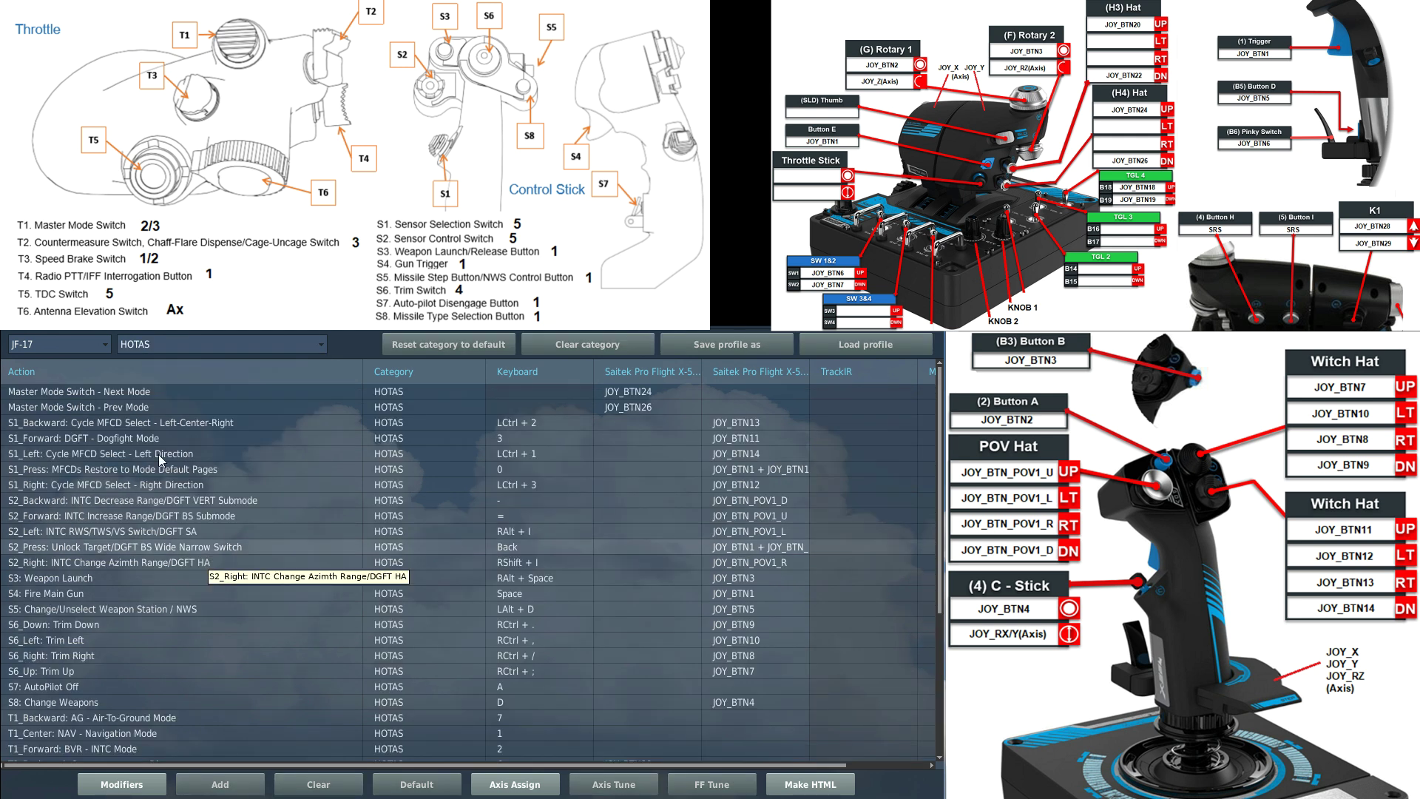
# Step: Review the stick bindings for the S1 switch actions, from MFCD cycling to S1_Press: MFCDs Restore to Mode Default Pages
pyautogui.scroll(-5, 108, 500)
pyautogui.scroll(5, 81, 612)
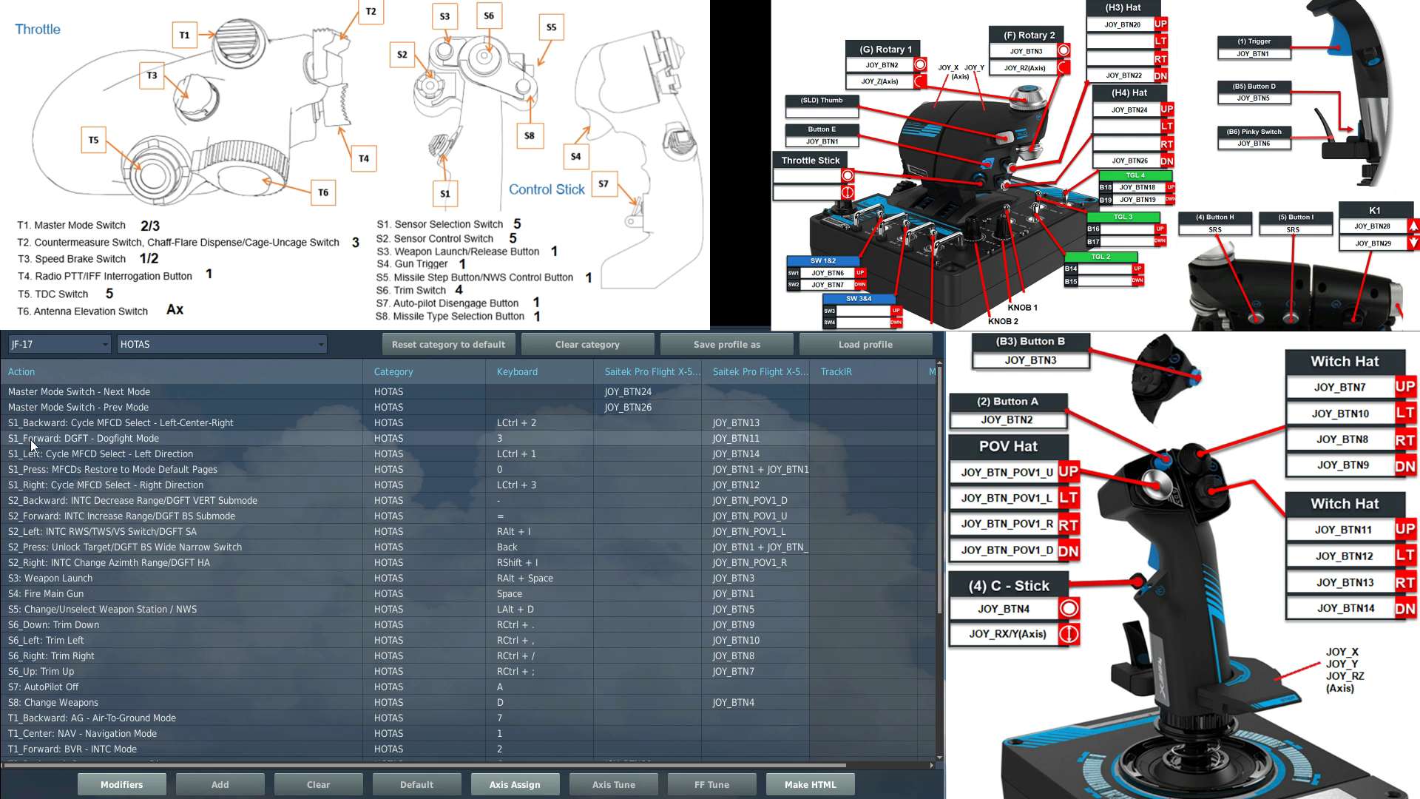
pyautogui.click(15, 429)
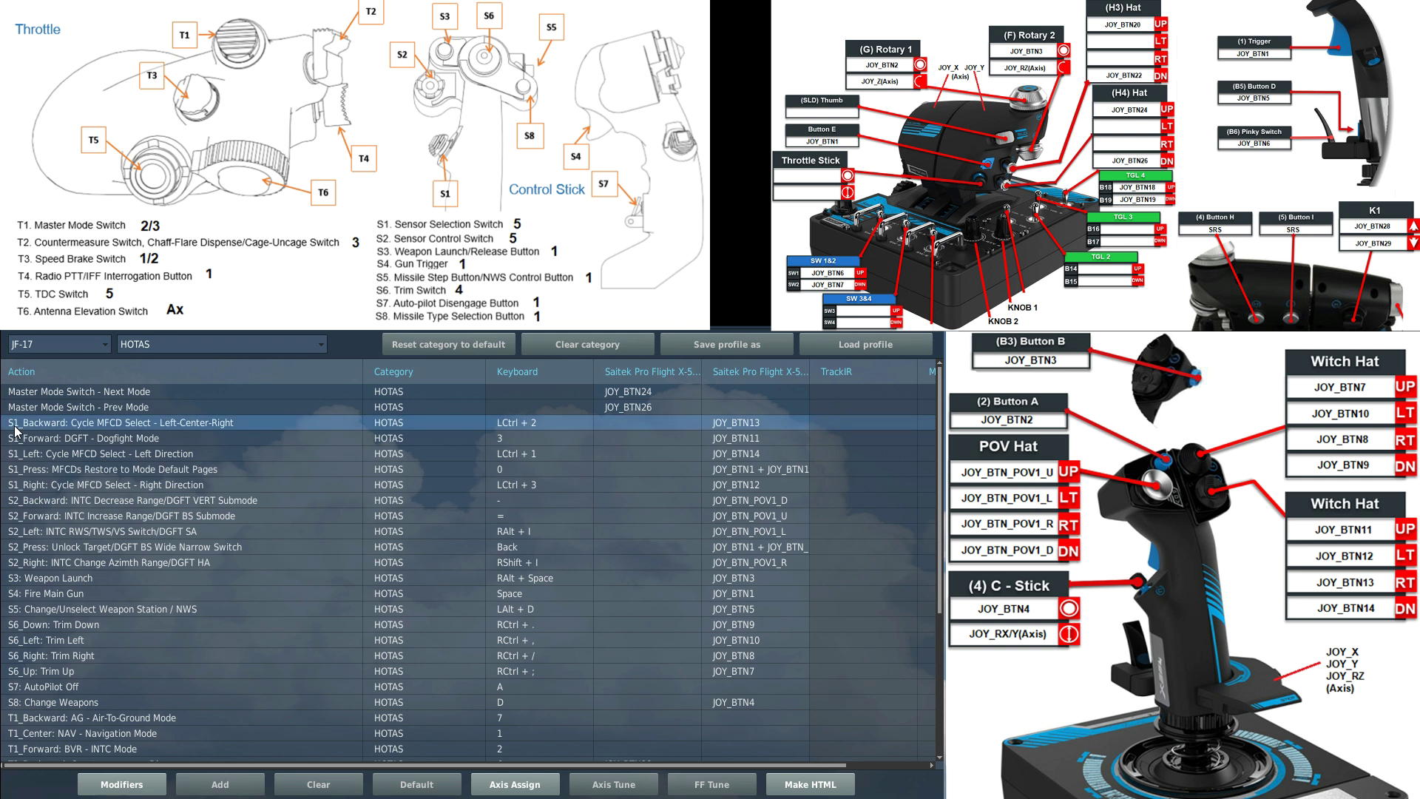
pyautogui.click(737, 471)
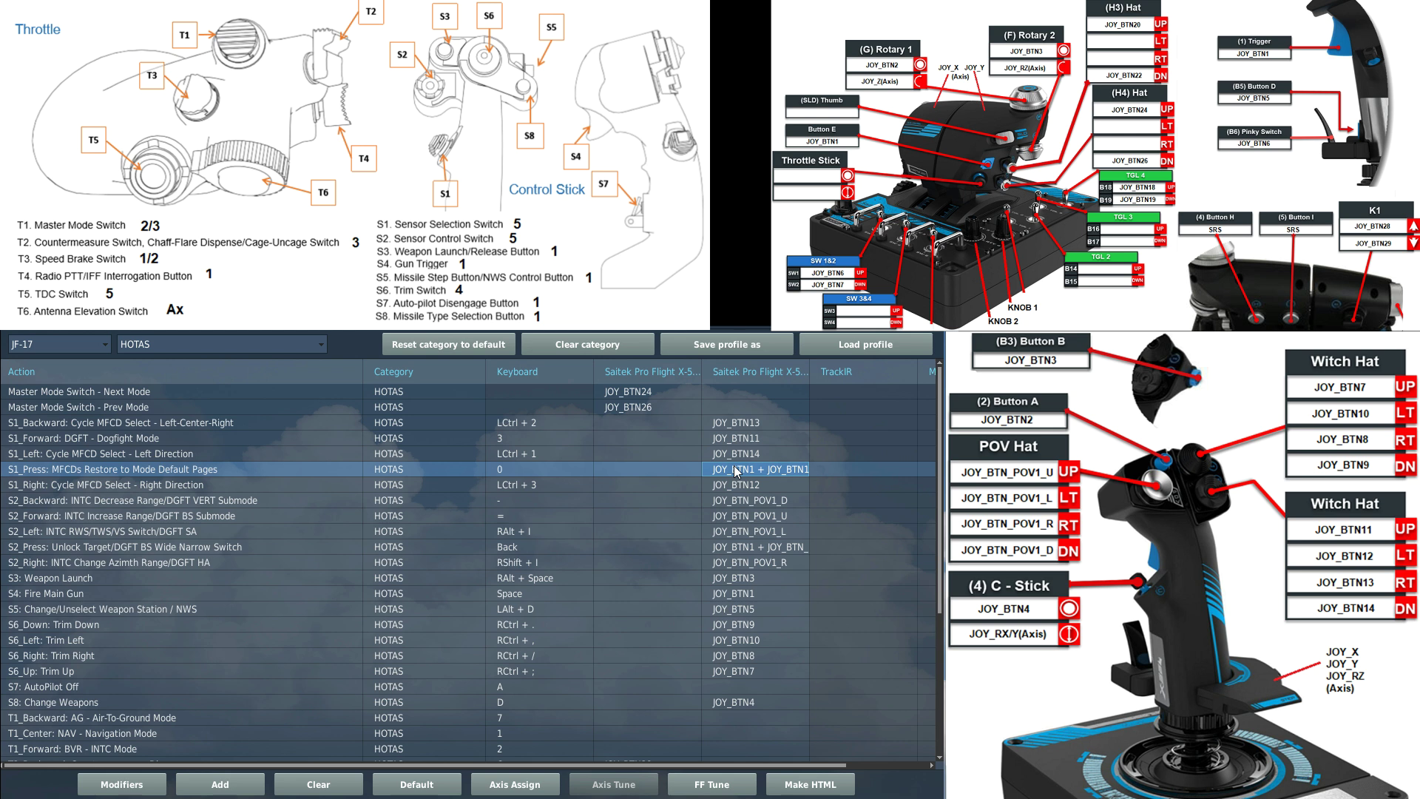
pyautogui.moveTo(736, 470)
pyautogui.mouseDown()
pyautogui.moveTo(740, 420)
pyautogui.moveTo(742, 490)
pyautogui.mouseUp()
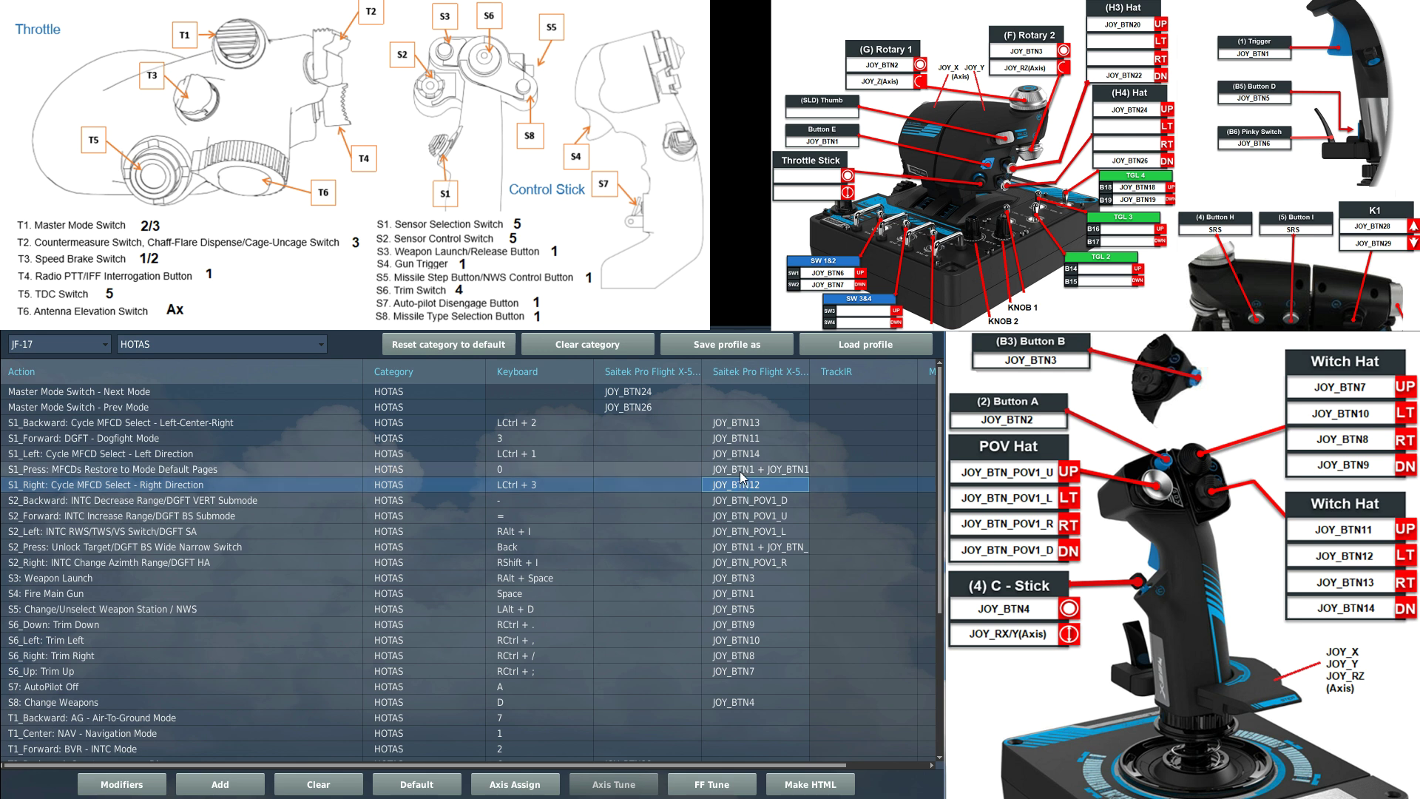
pyautogui.click(740, 472)
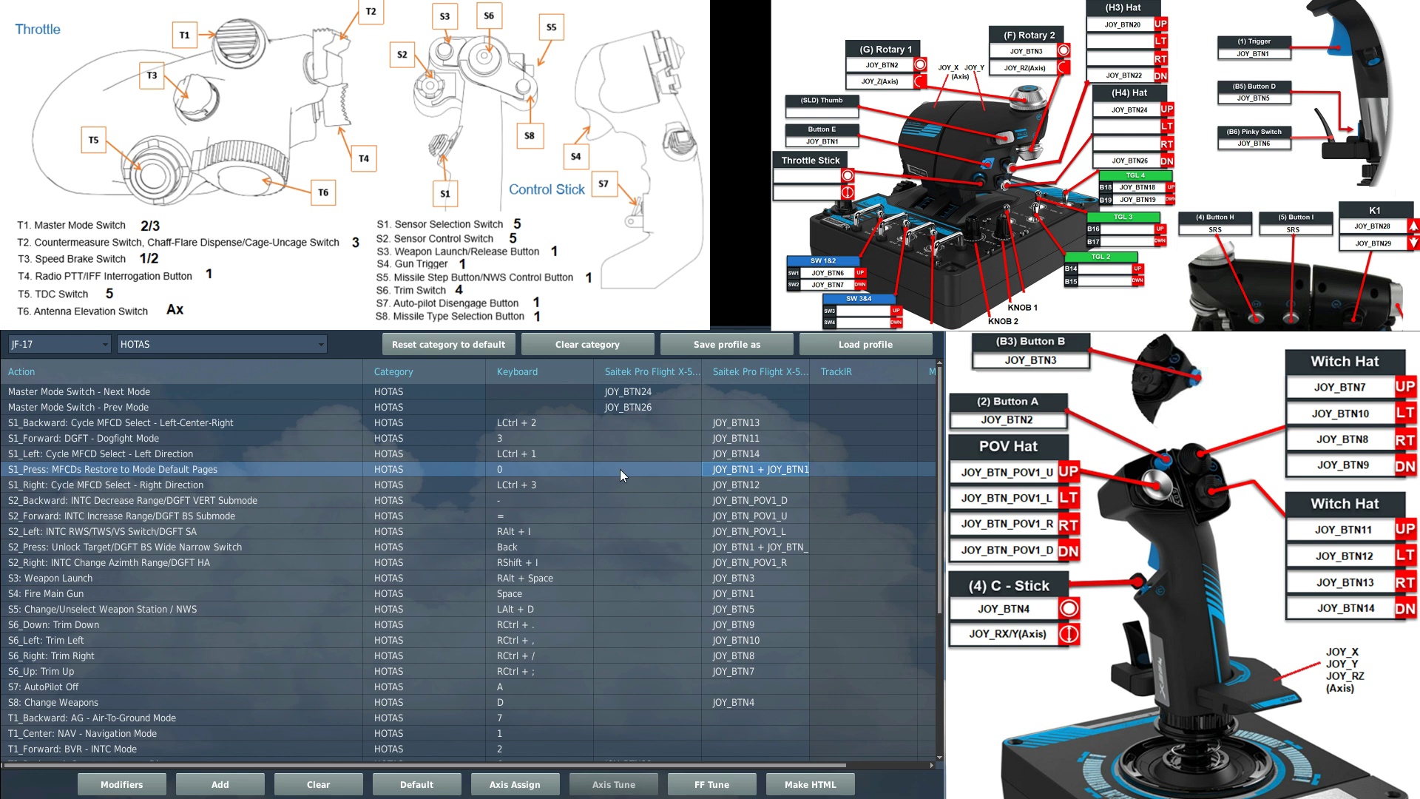
# Step: Open the assignment panel for the stick binding of S1_Press: MFCDs Restore to Mode Default Pages and cancel it
pyautogui.doubleClick(738, 471)
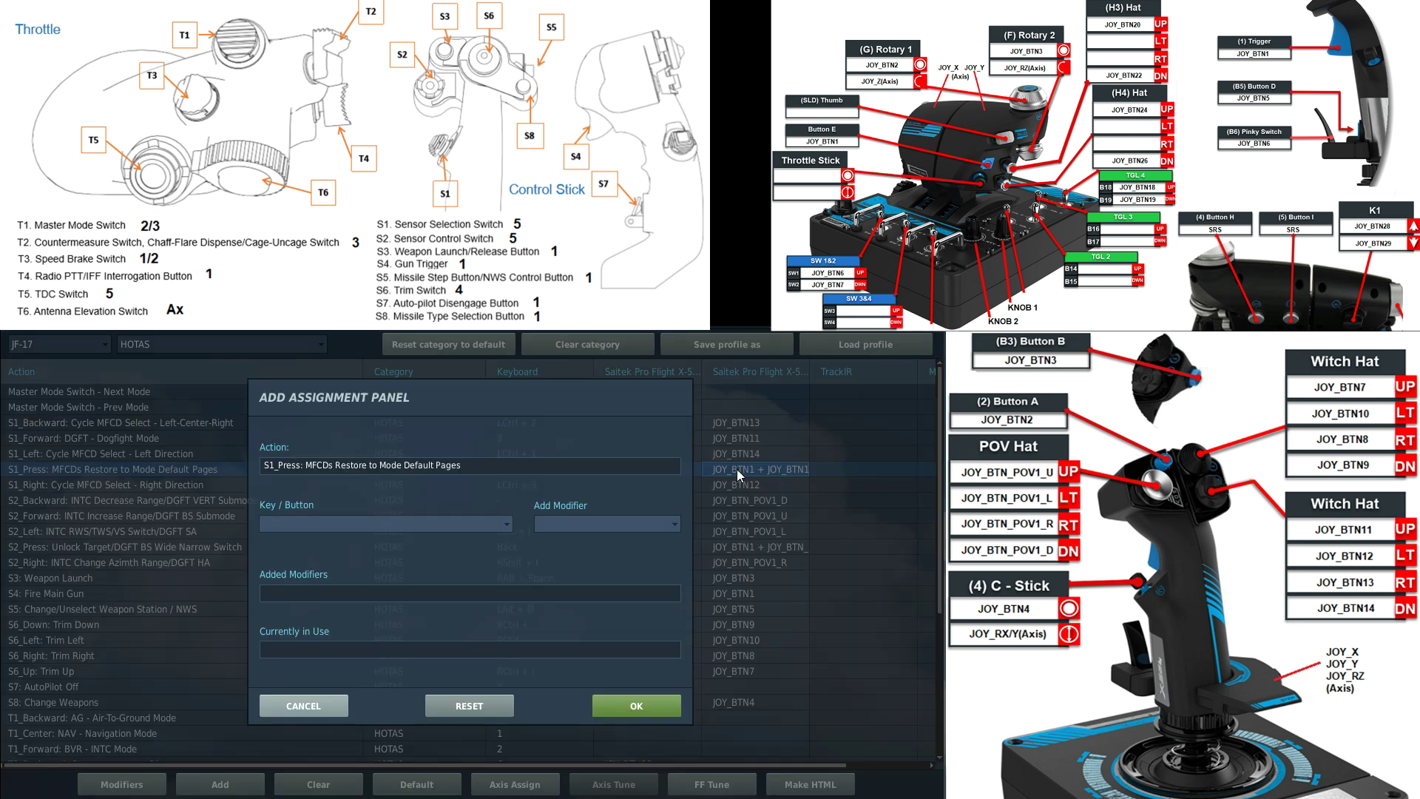
pyautogui.press('ctrl')
pyautogui.click(310, 710)
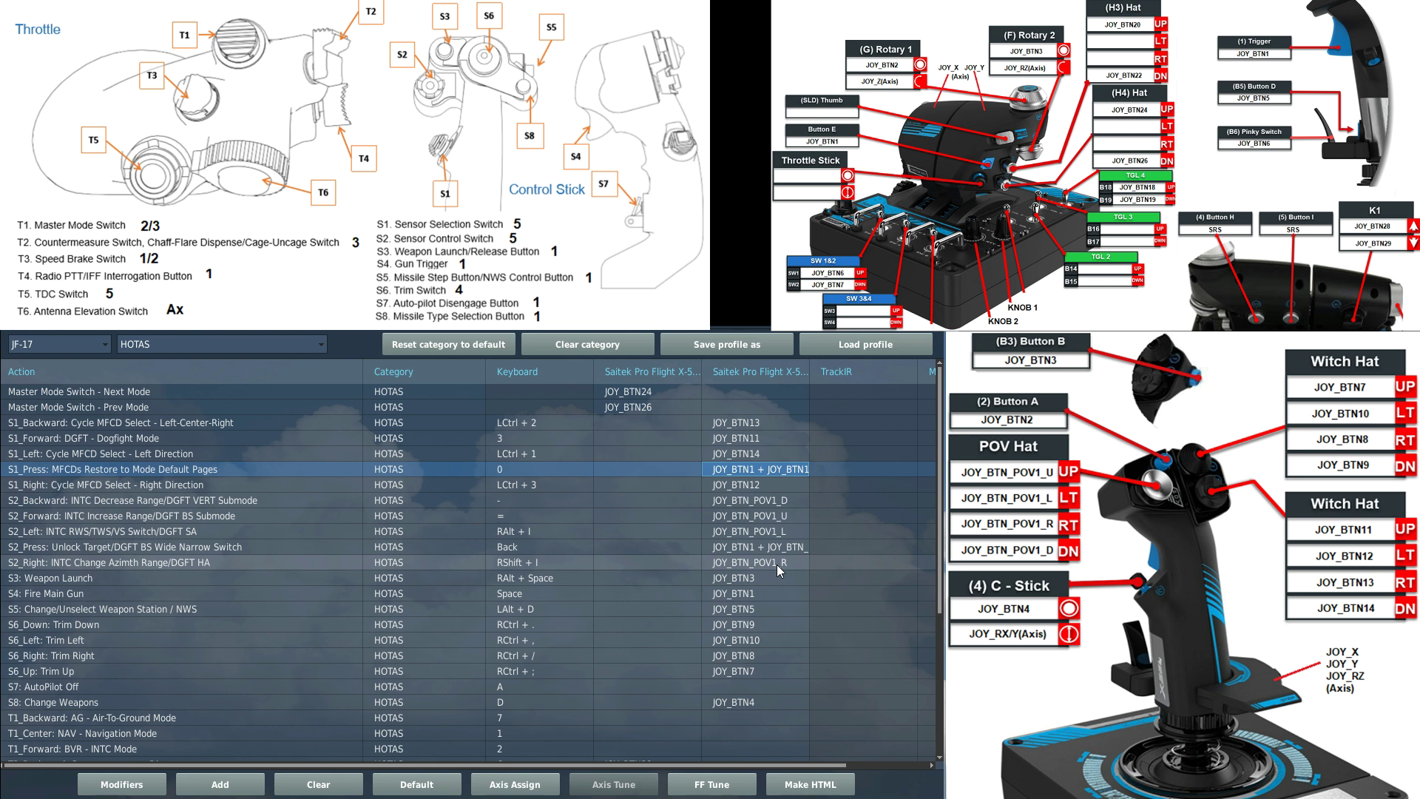
# Step: Check the stick bindings for S2_Press, S2_Right, S3: Weapon Launch, S4: Fire Main Gun and S5: Change/Unselect Weapon Station / NWS
pyautogui.click(736, 547)
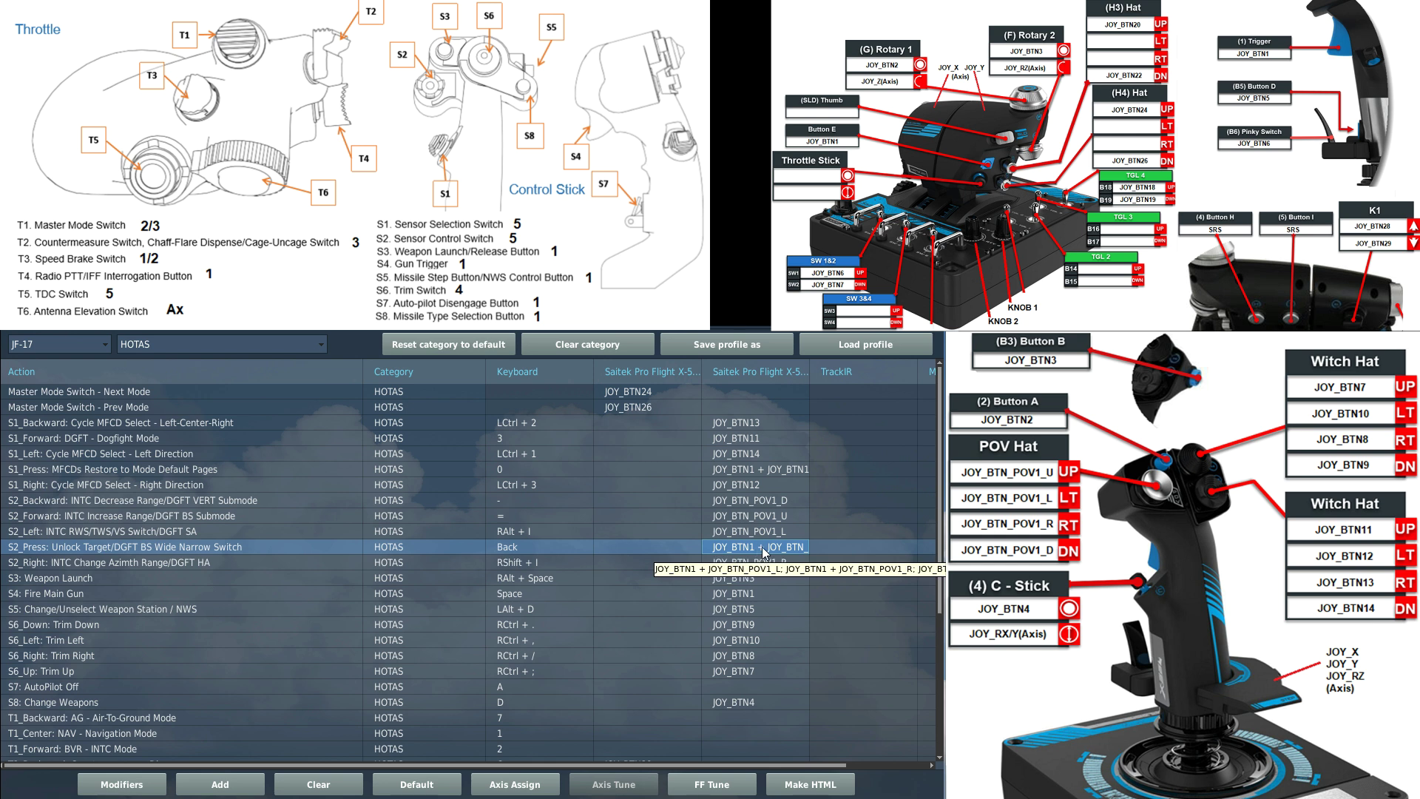
pyautogui.moveTo(763, 550)
pyautogui.mouseDown()
pyautogui.moveTo(773, 503)
pyautogui.moveTo(751, 548)
pyautogui.mouseUp()
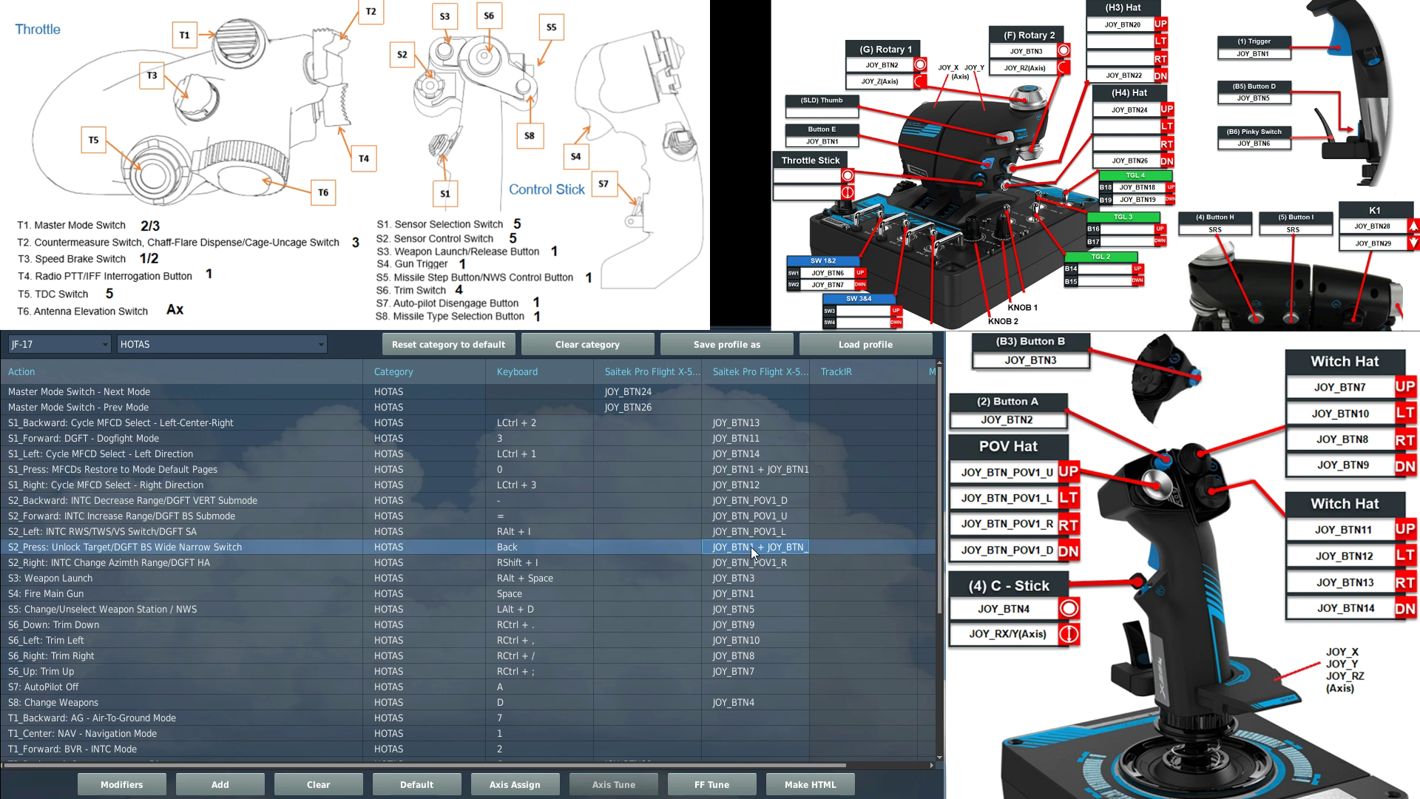
pyautogui.moveTo(751, 547); pyautogui.dragTo(749, 566)
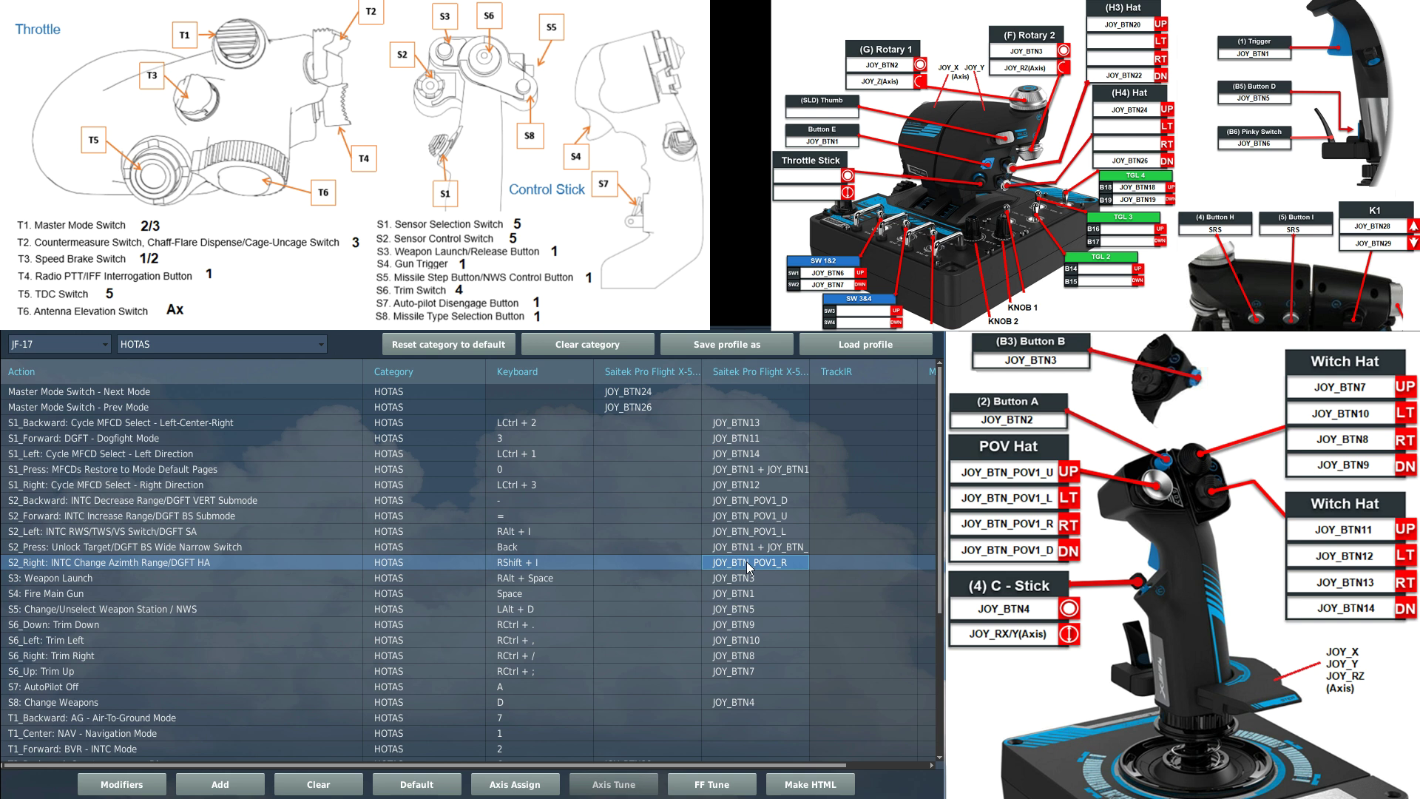
pyautogui.click(729, 579)
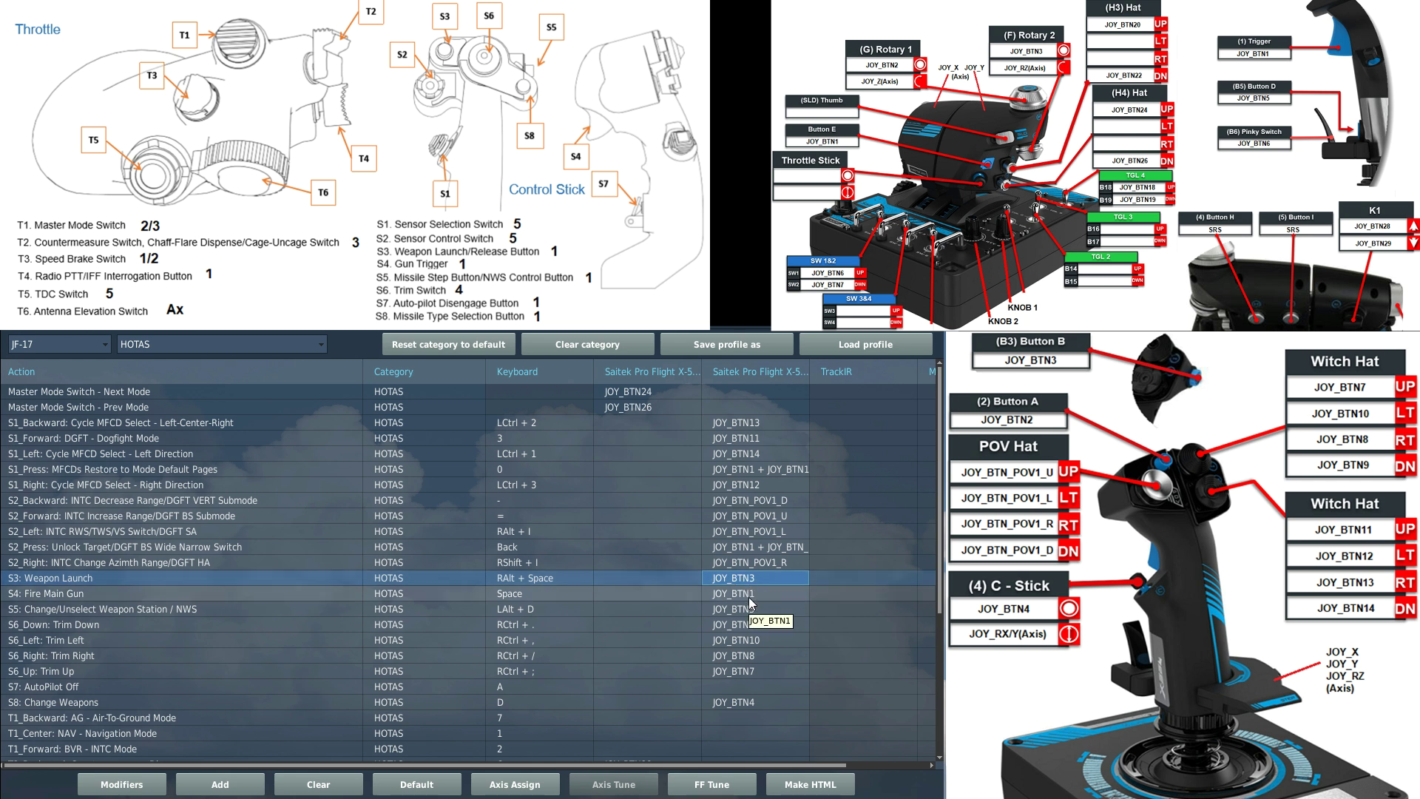
pyautogui.click(749, 596)
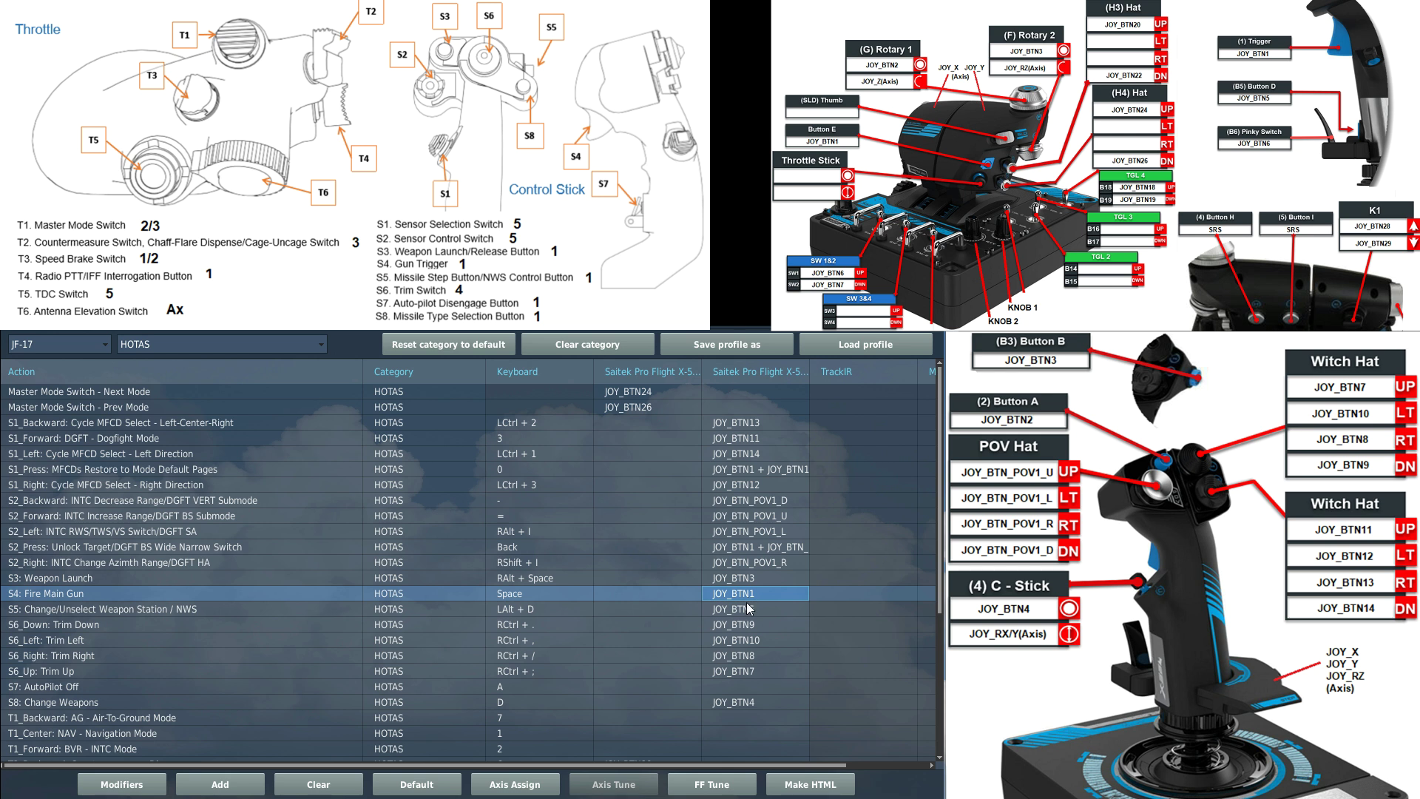
pyautogui.click(747, 609)
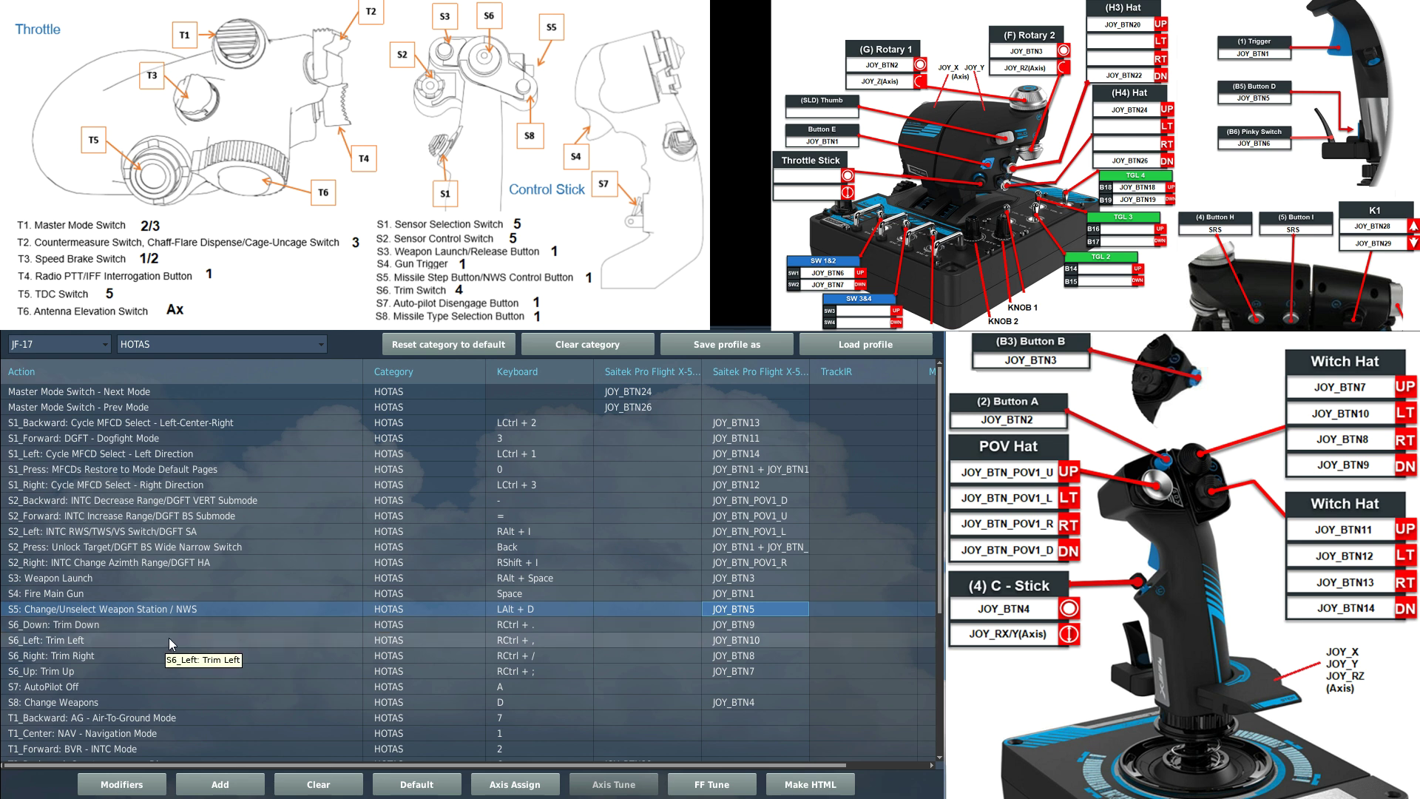
# Step: Go through the stick bindings for the four S6 trim directions and compare them with the S1 switch directions
pyautogui.click(733, 625)
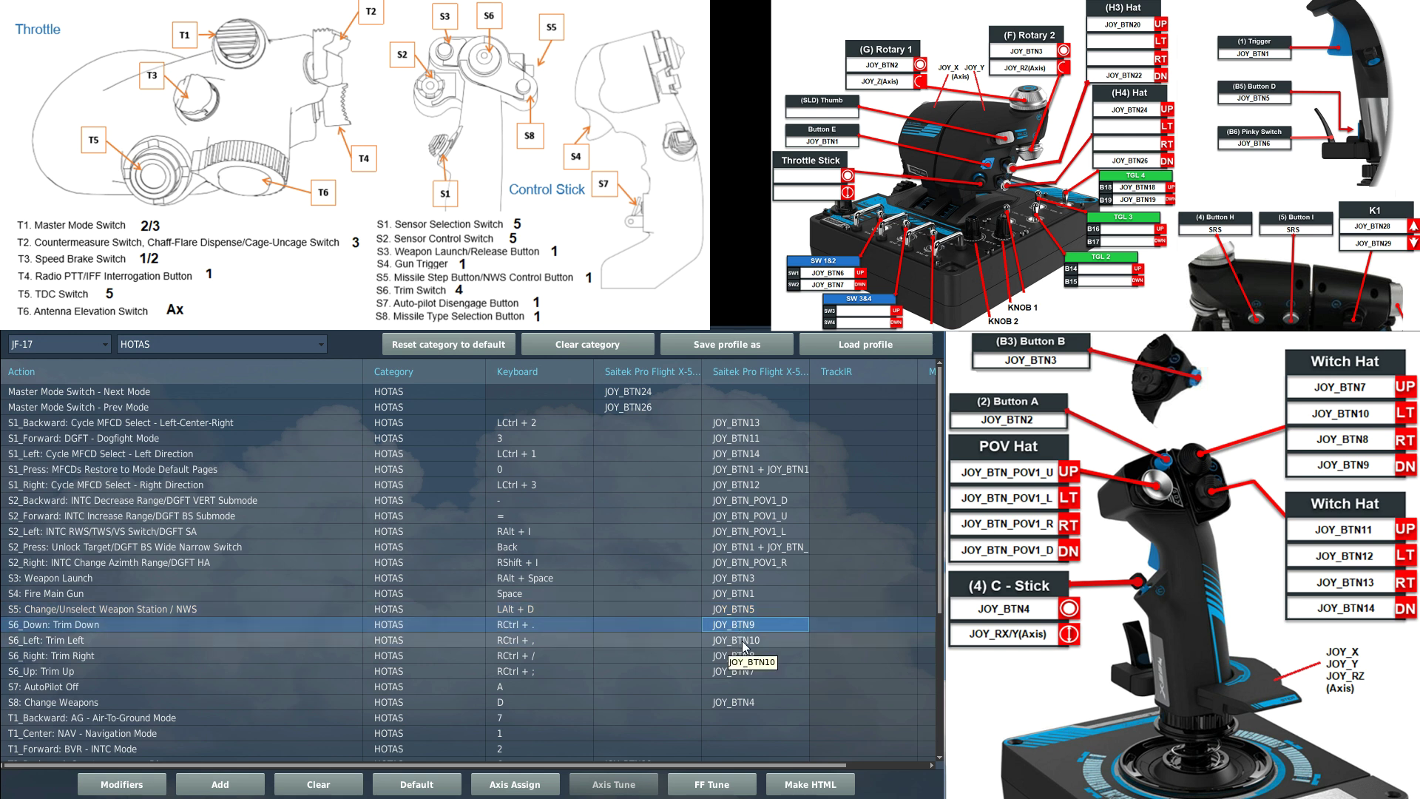
pyautogui.click(743, 641)
pyautogui.click(739, 656)
pyautogui.click(735, 672)
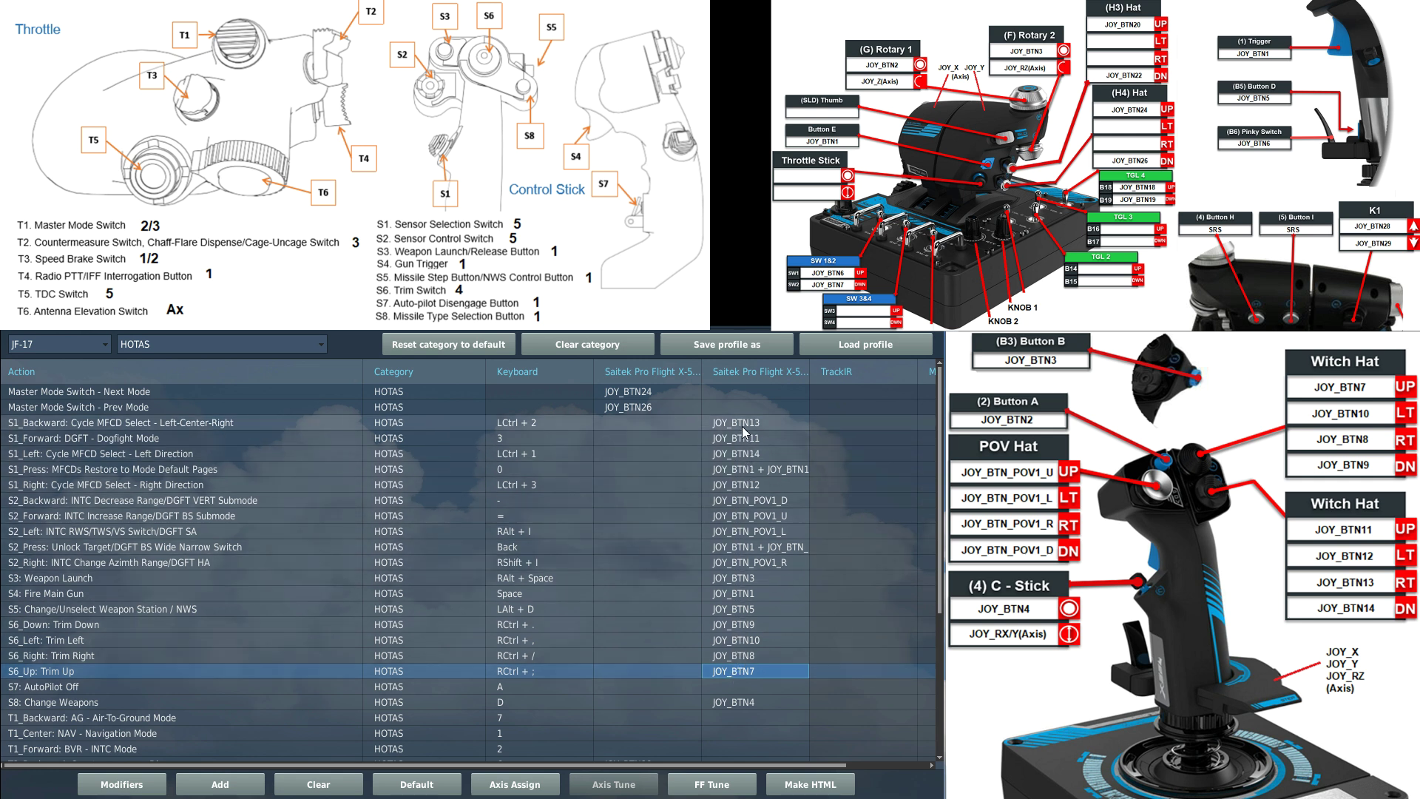
pyautogui.moveTo(742, 426); pyautogui.dragTo(740, 455)
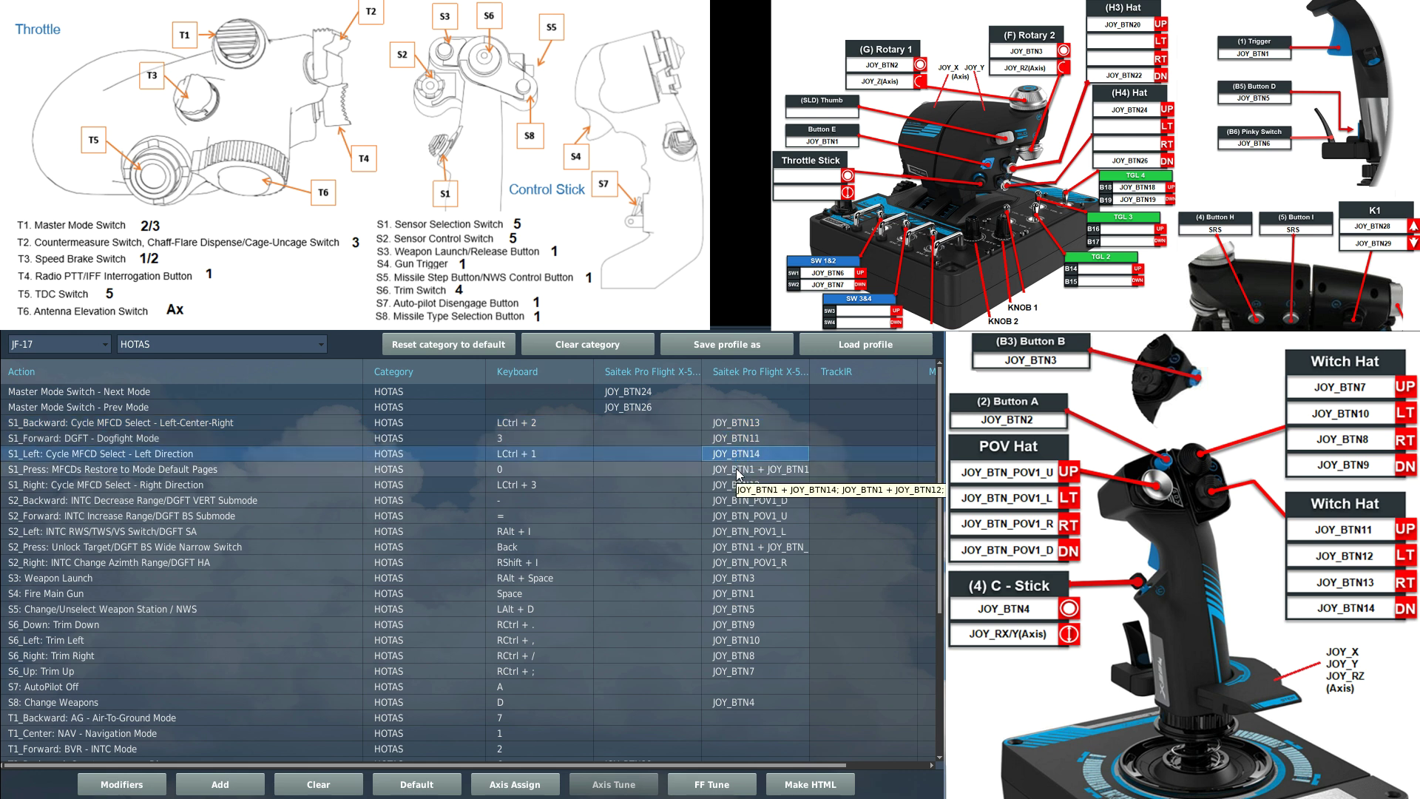
pyautogui.click(734, 486)
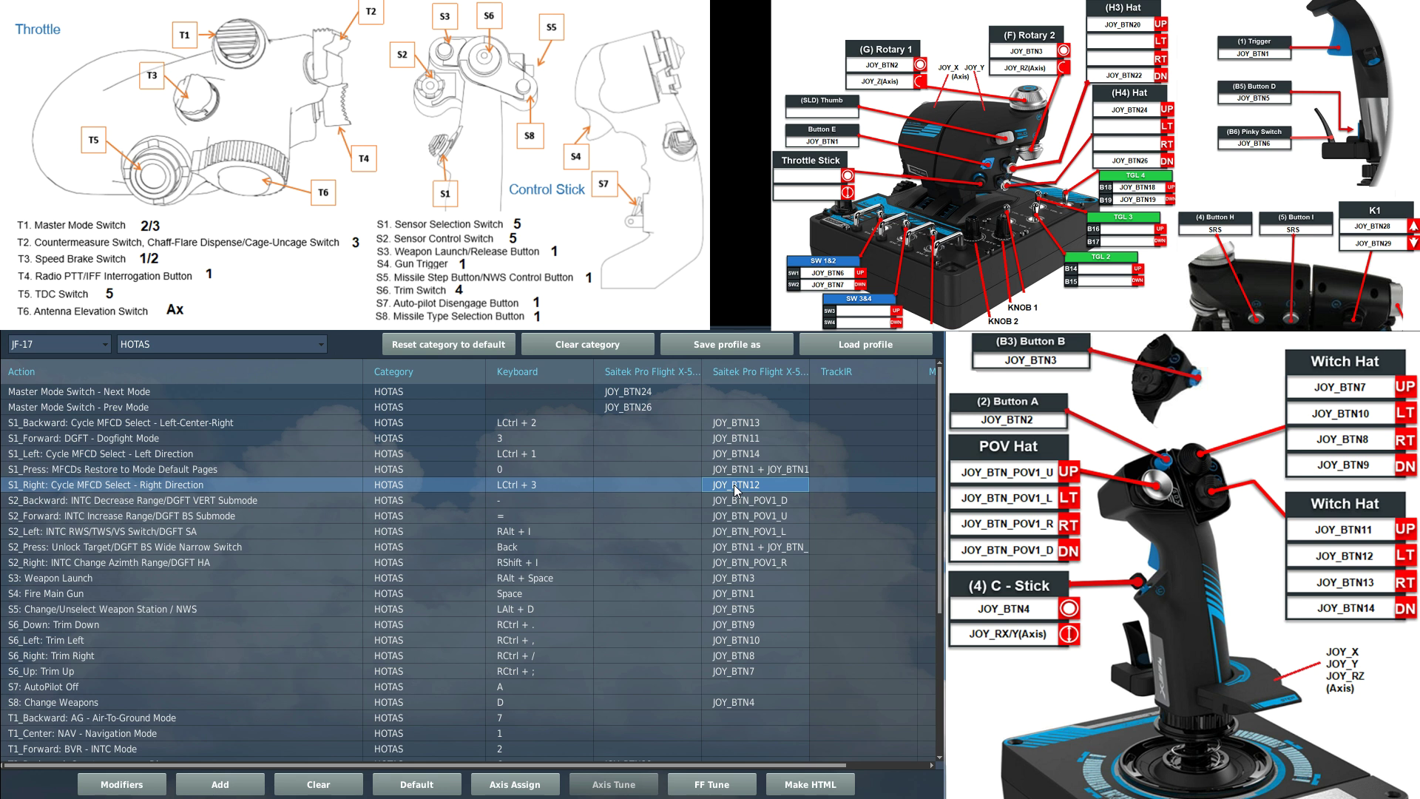
pyautogui.click(755, 668)
# Step: Check the keyboard and stick bindings for S7: AutoPilot Off and S8: Change Weapons
pyautogui.scroll(-1, 714, 592)
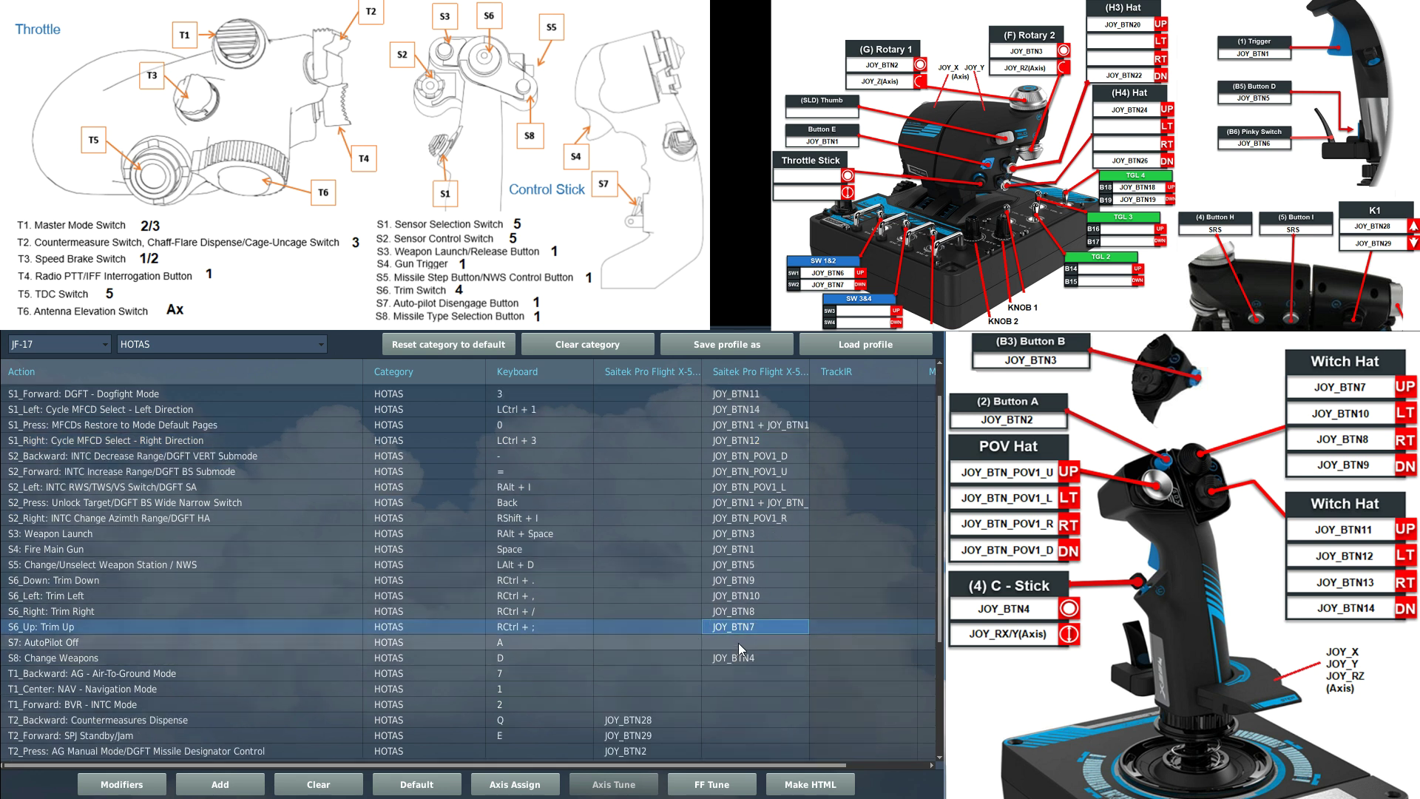
pyautogui.click(738, 642)
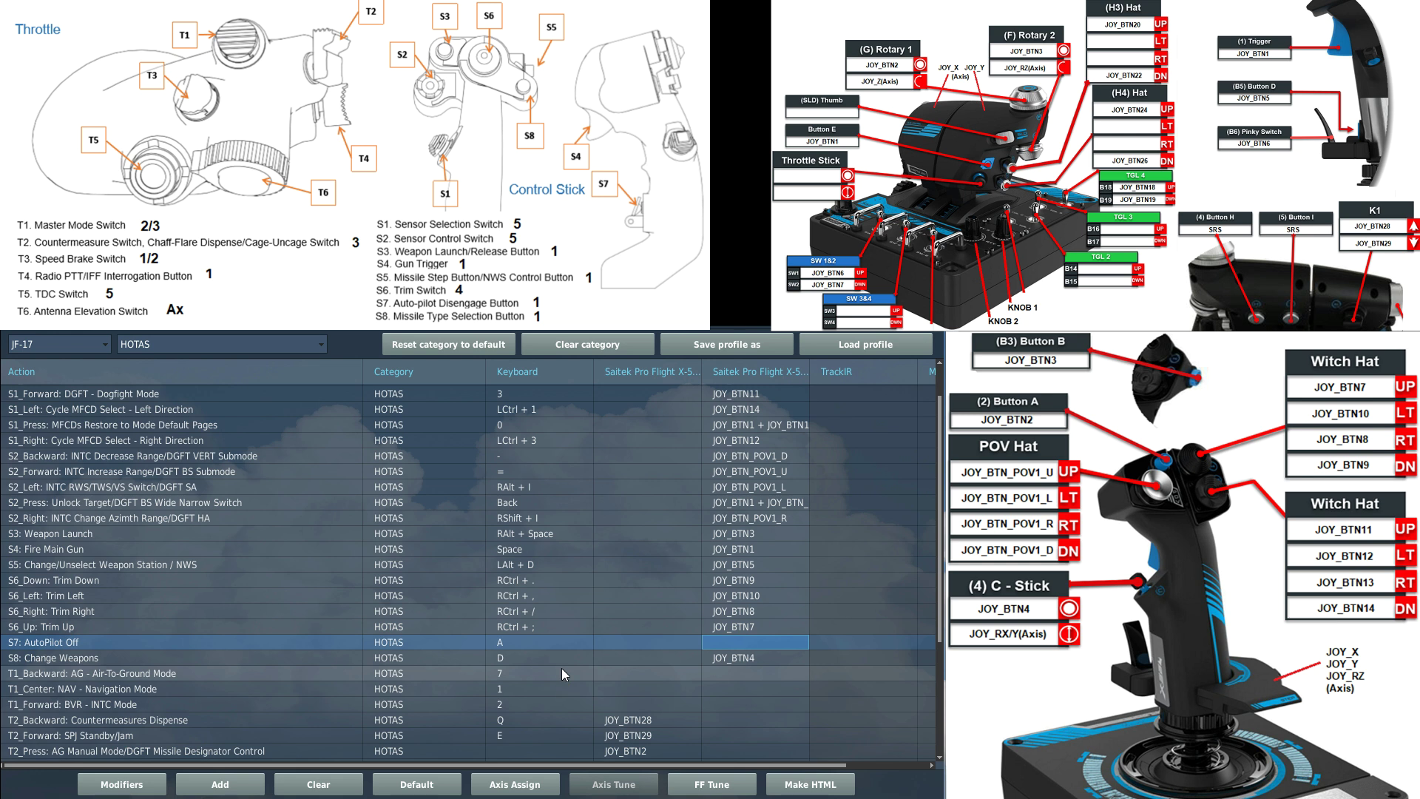
pyautogui.click(522, 641)
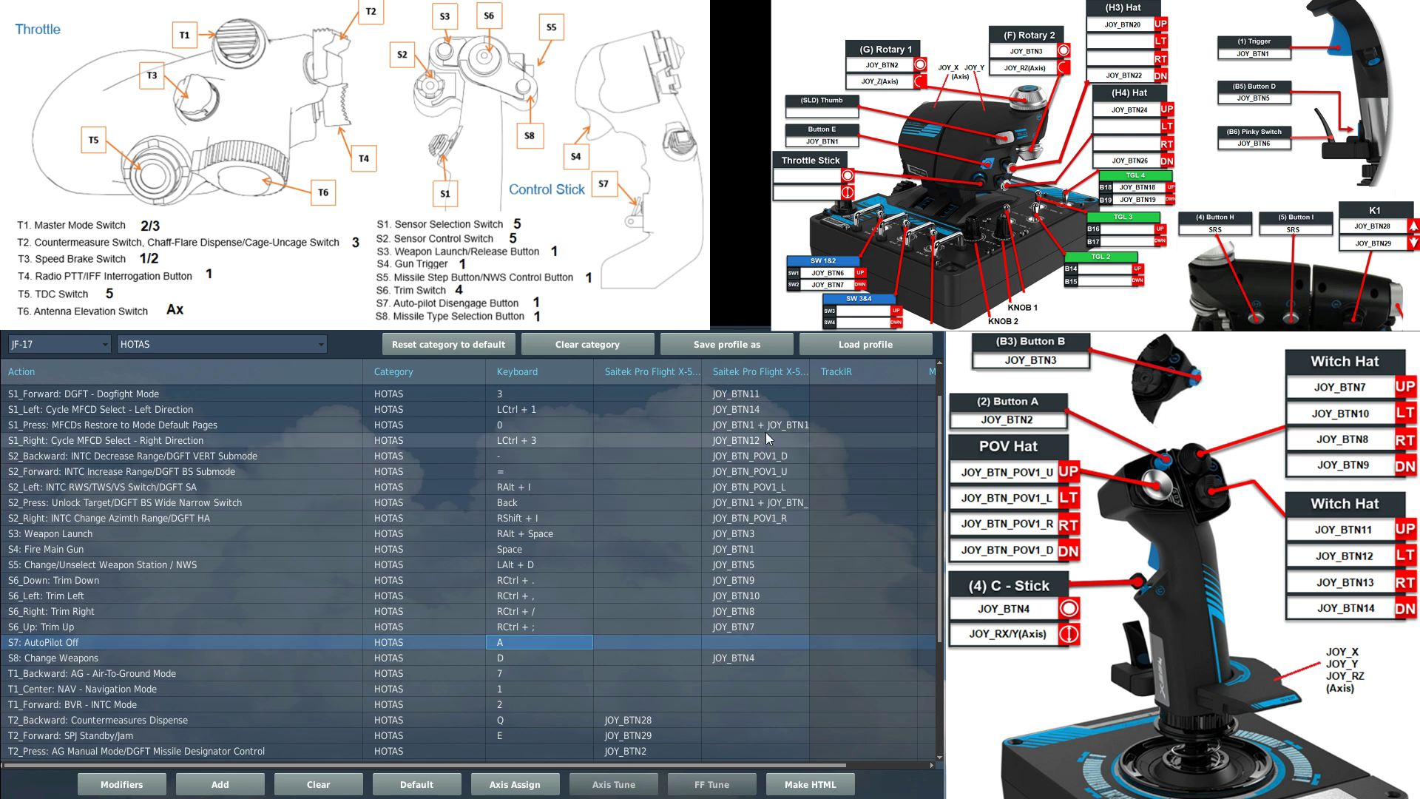
pyautogui.click(524, 659)
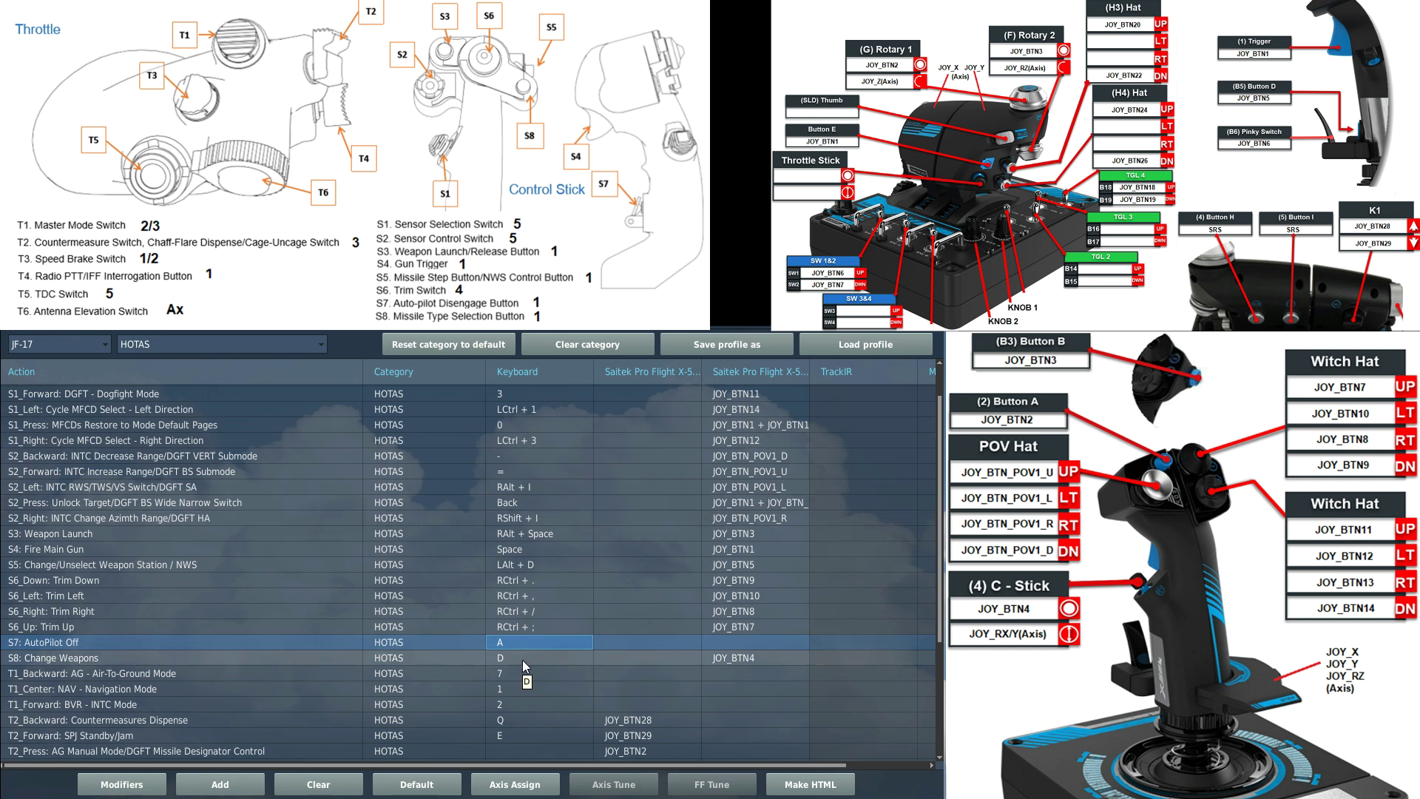
pyautogui.click(729, 659)
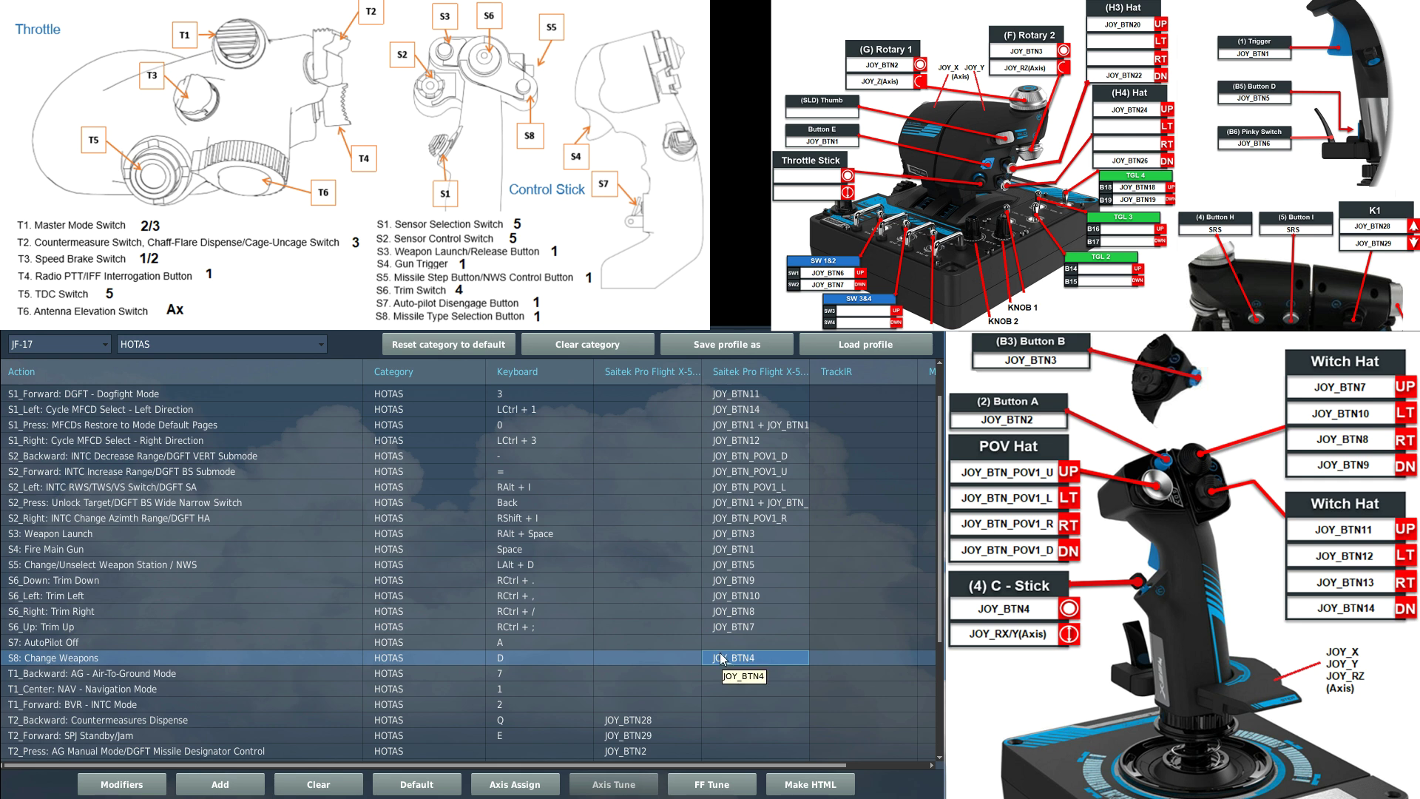
# Step: Compare the T1 master mode actions for Air-To-Ground, Navigation and INTC with the Master Mode Switch Next and Prev actions
pyautogui.scroll(-4, 635, 514)
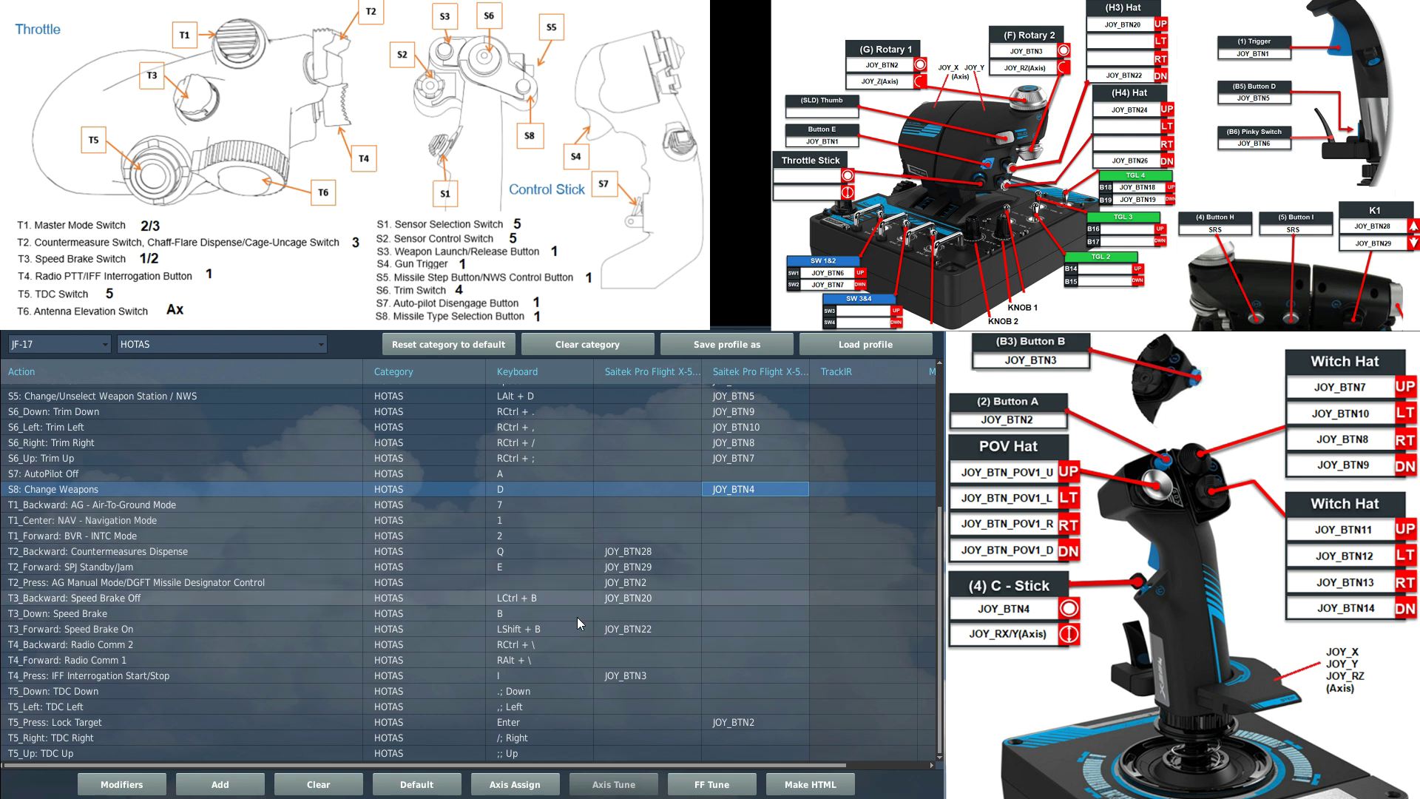
pyautogui.scroll(1, 134, 591)
pyautogui.click(63, 551)
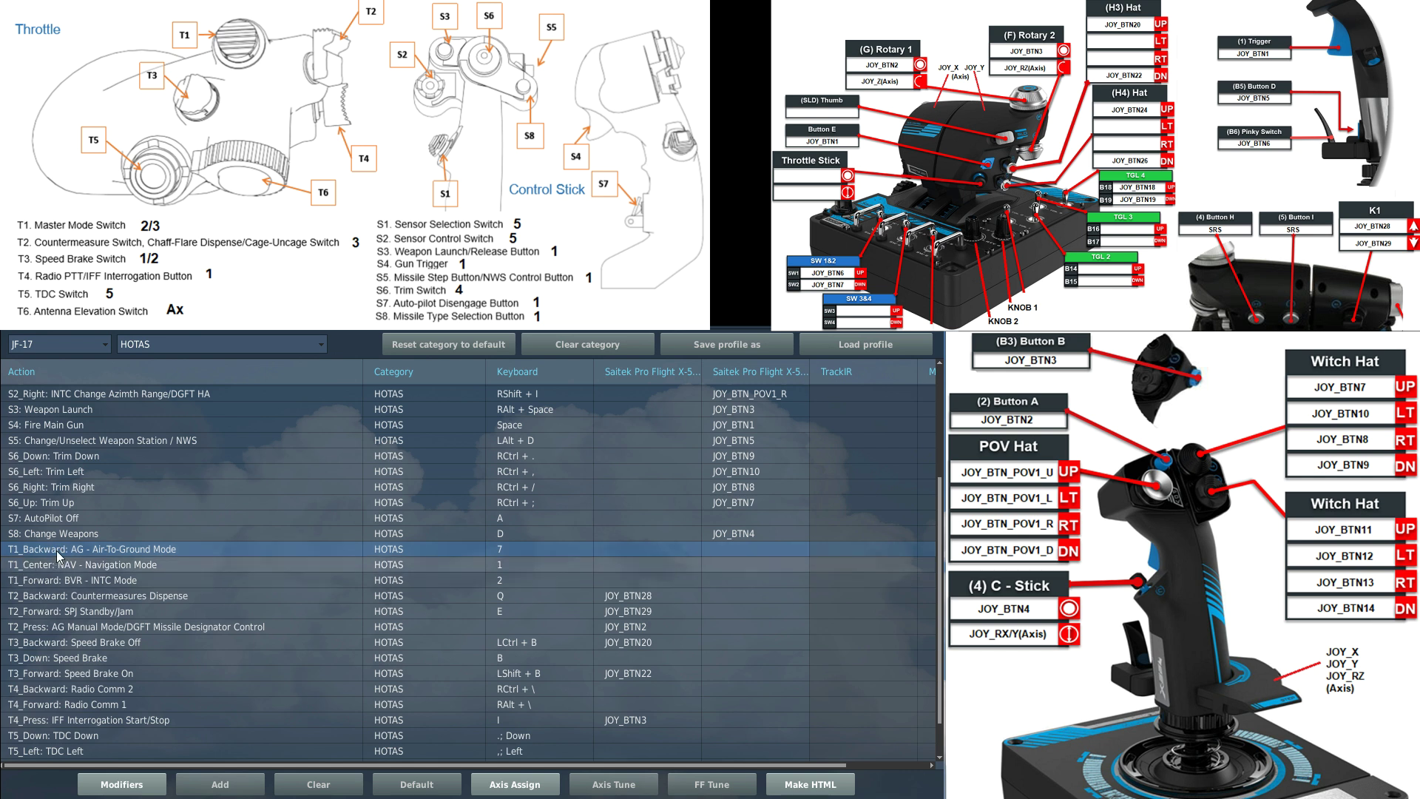
pyautogui.click(57, 581)
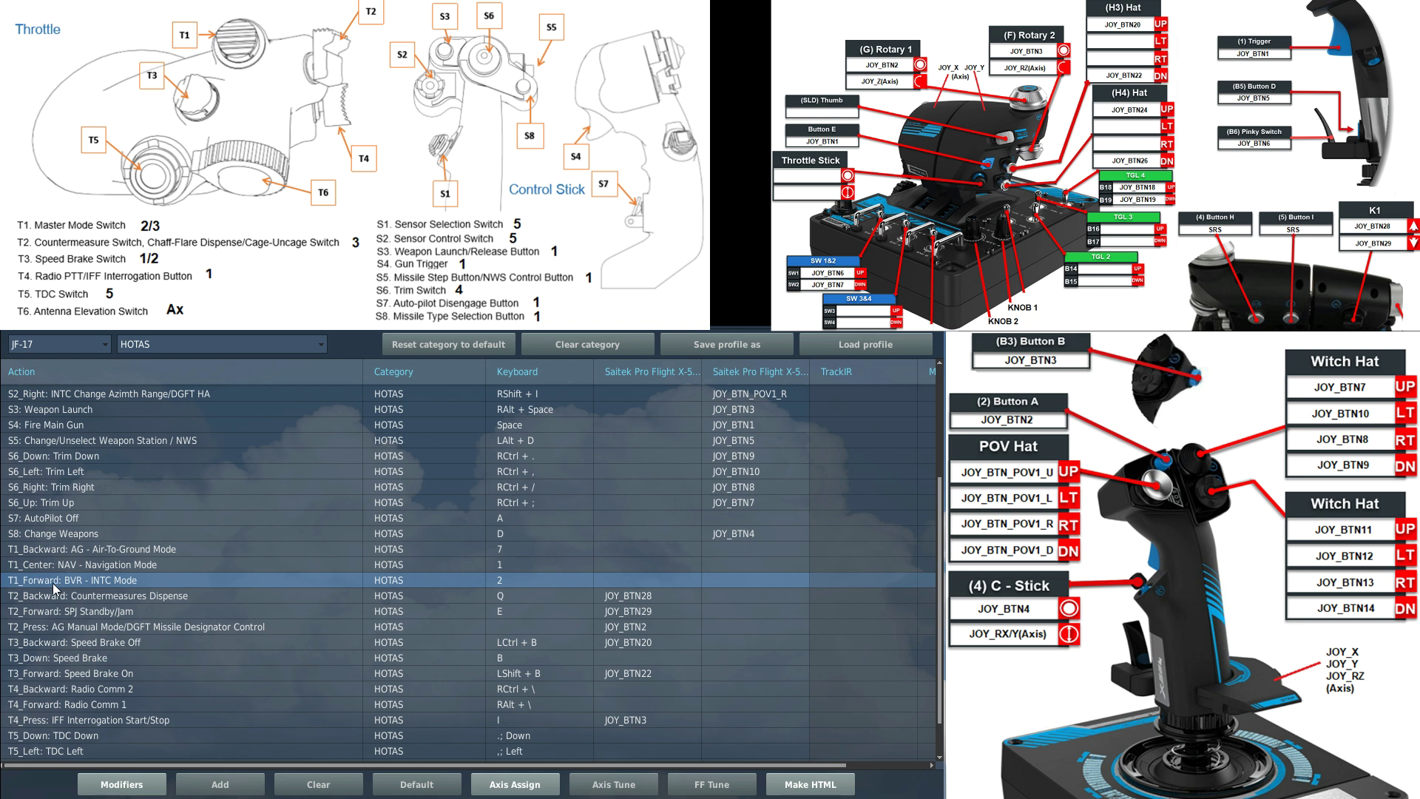
pyautogui.scroll(4, 57, 518)
pyautogui.click(60, 392)
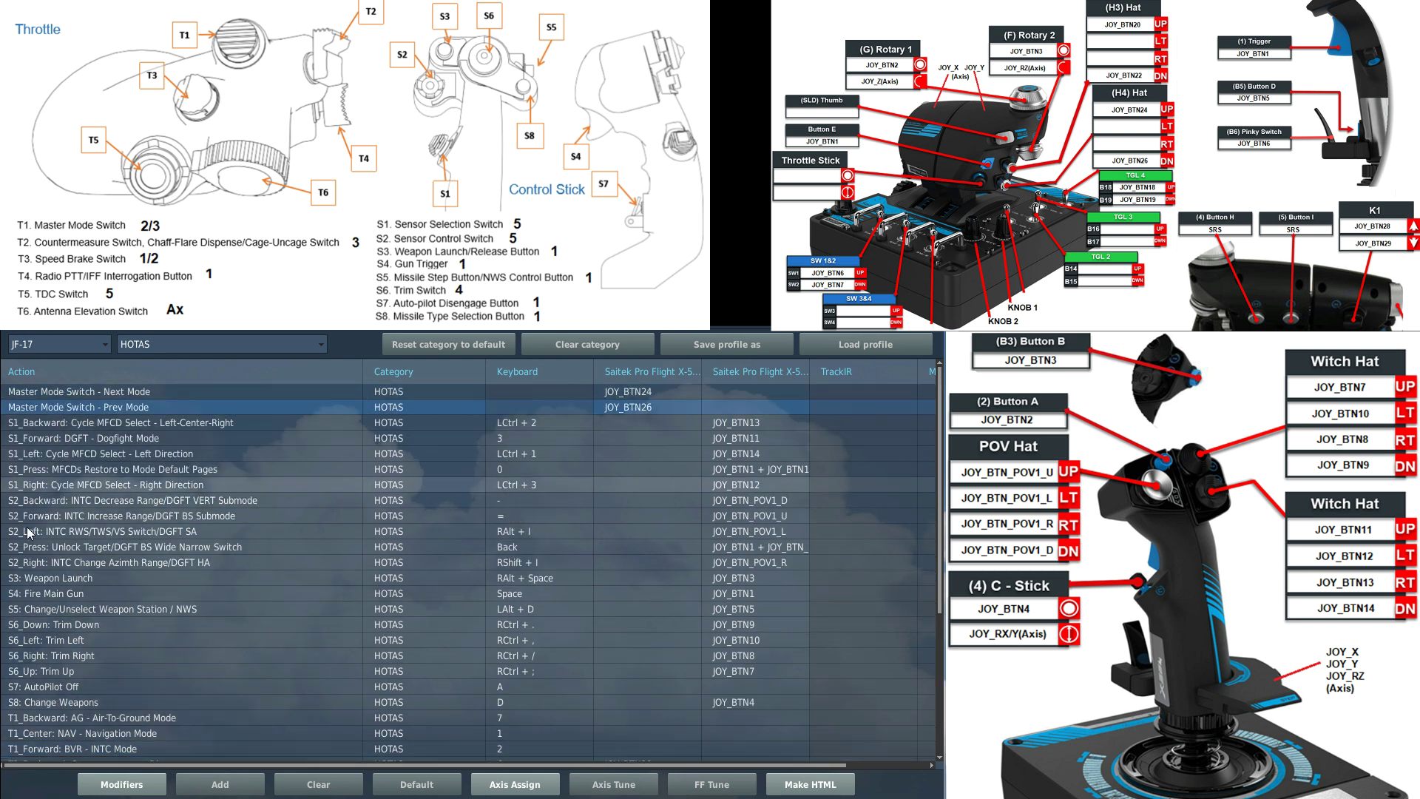
pyautogui.scroll(-4, 44, 503)
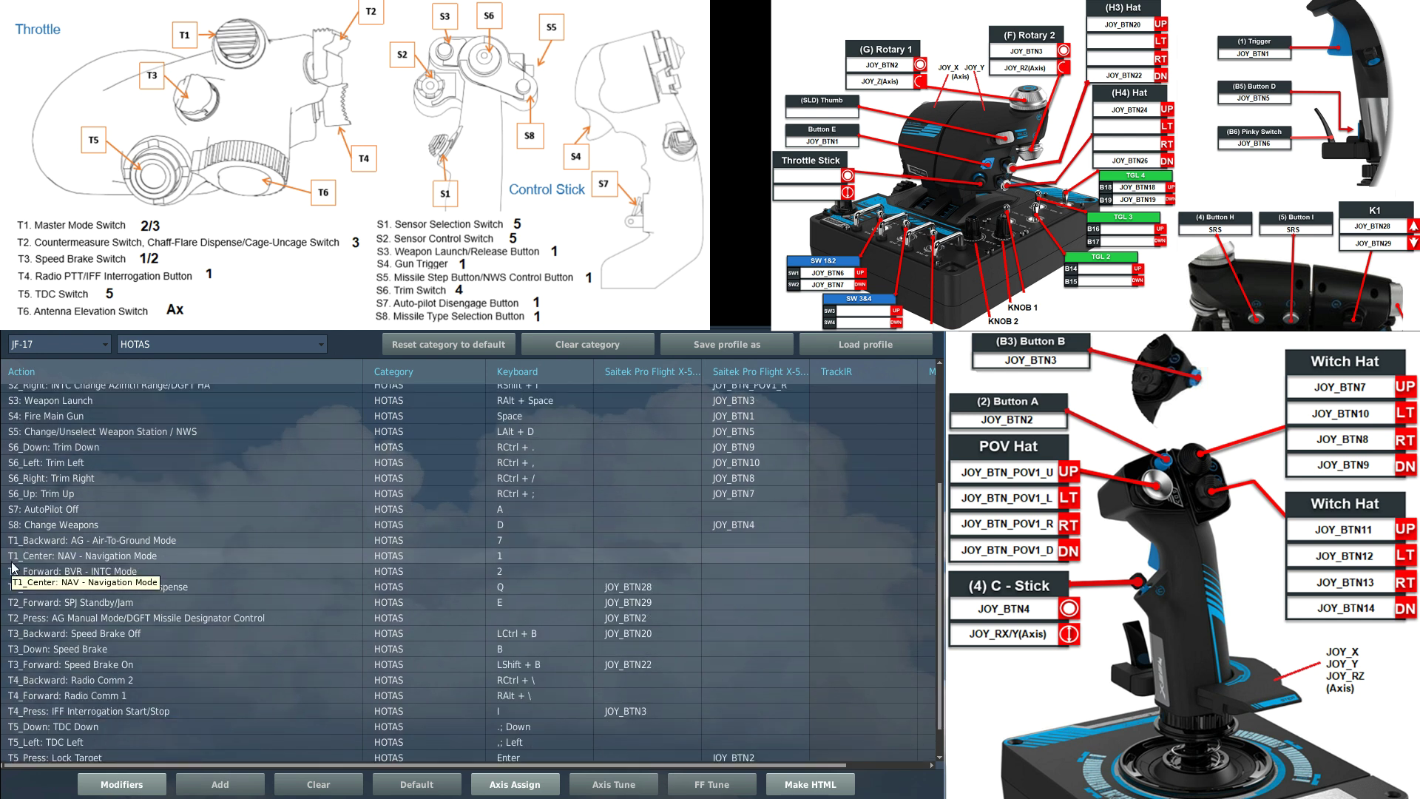
pyautogui.click(59, 555)
pyautogui.click(52, 571)
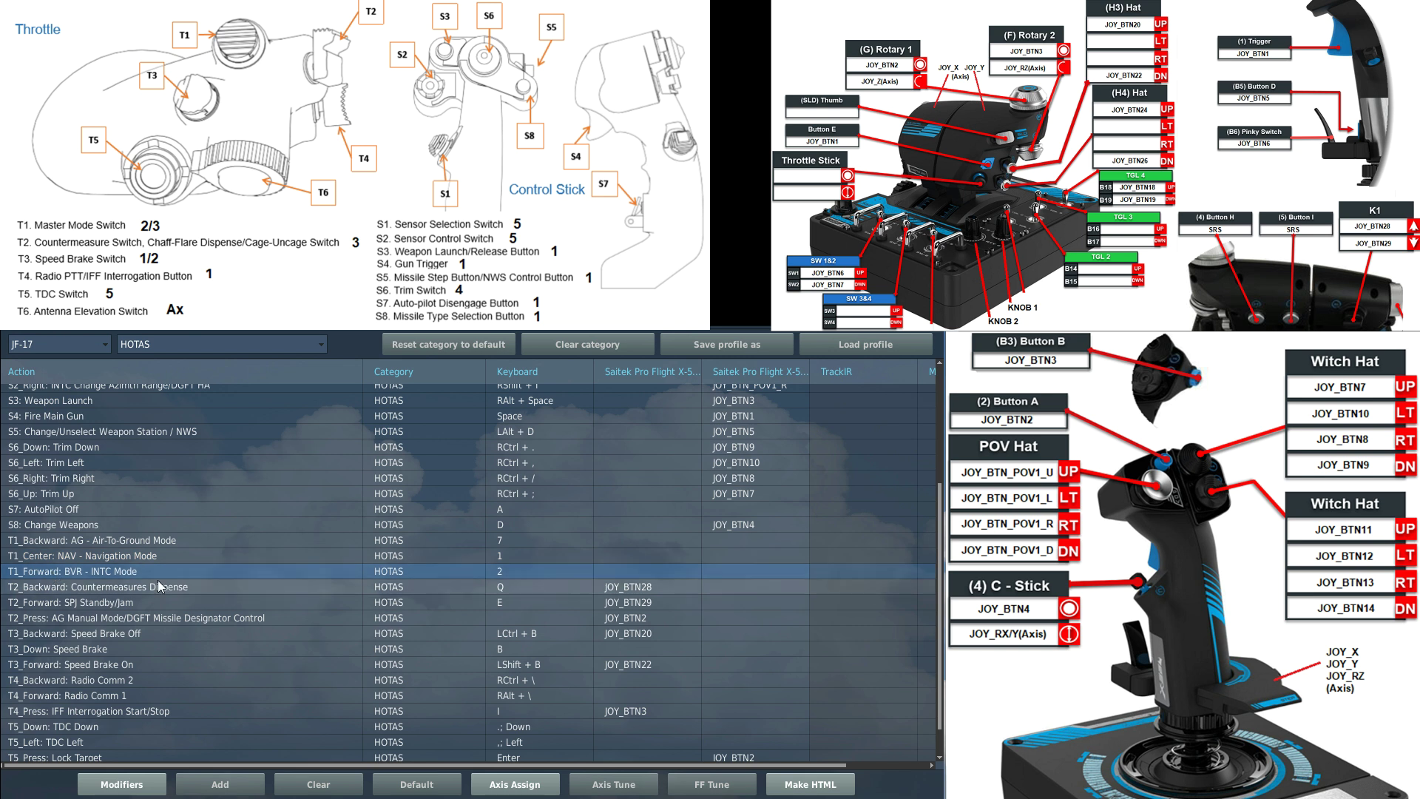
# Step: Check the throttle button bindings for Master Mode Switch - Next Mode and Prev Mode
pyautogui.scroll(4, 53, 613)
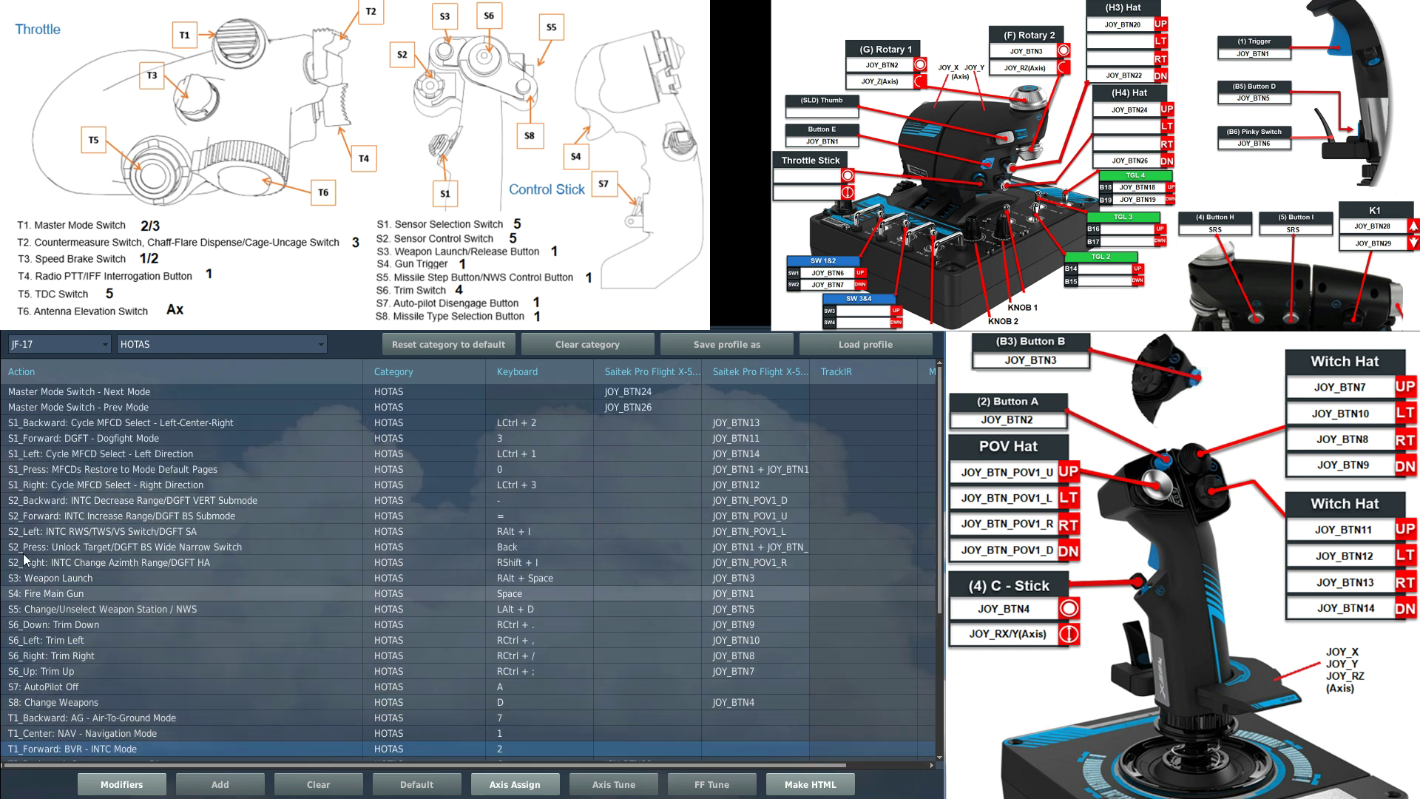
pyautogui.click(74, 392)
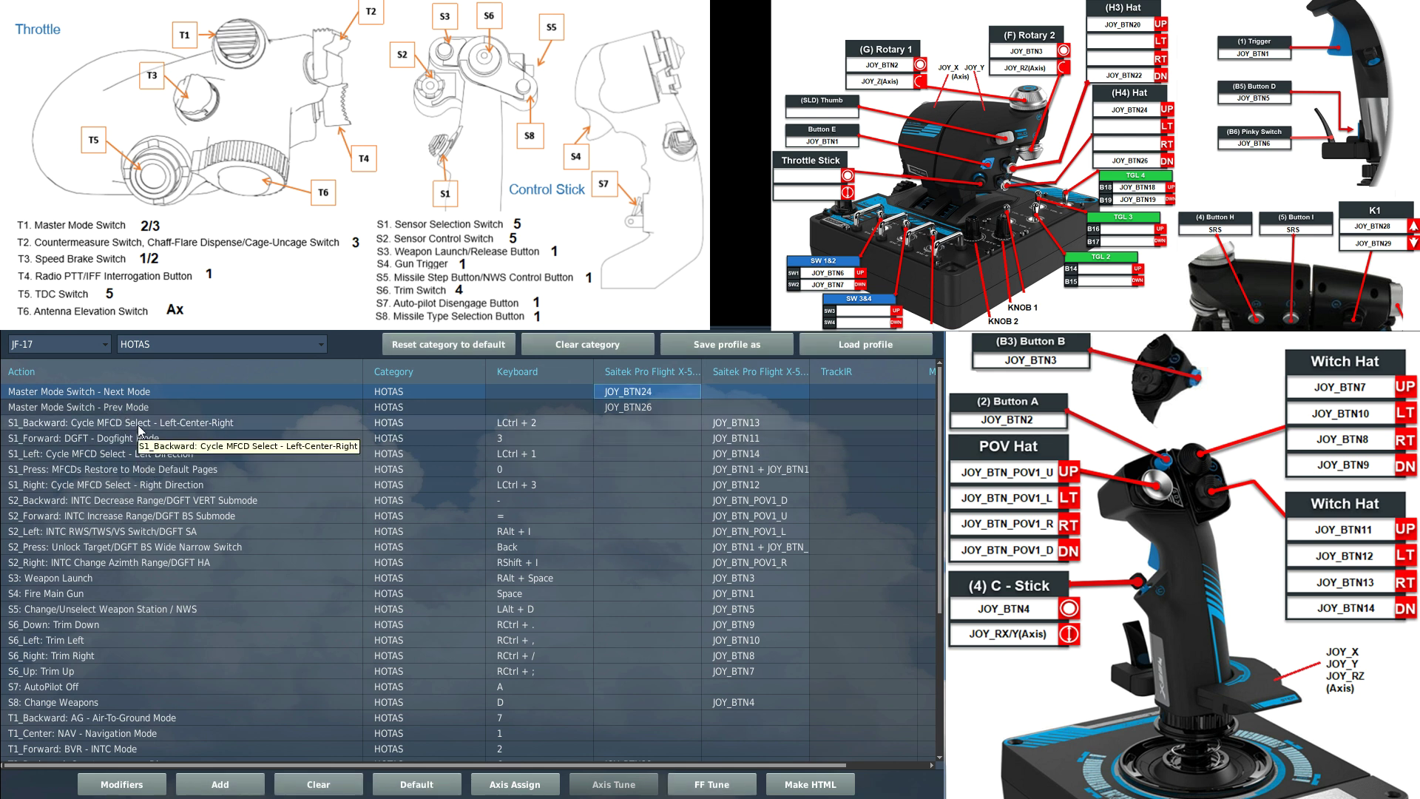
pyautogui.press('Down')
pyautogui.press('Up')
pyautogui.press('Down')
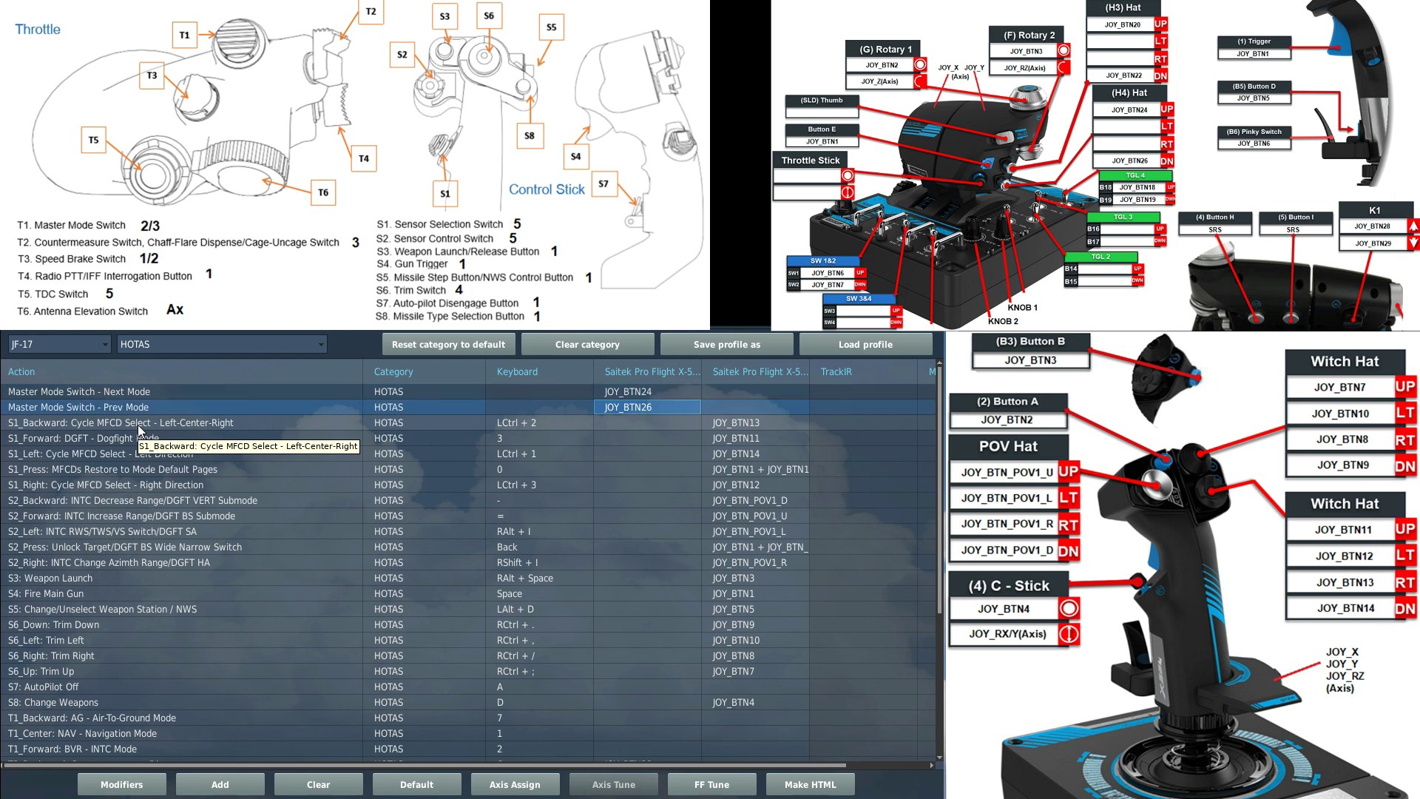
# Step: Check the throttle bindings for T2_Backward: Countermeasures Dispense and T2_Forward: SPJ Standby/Jam
pyautogui.scroll(-5, 130, 448)
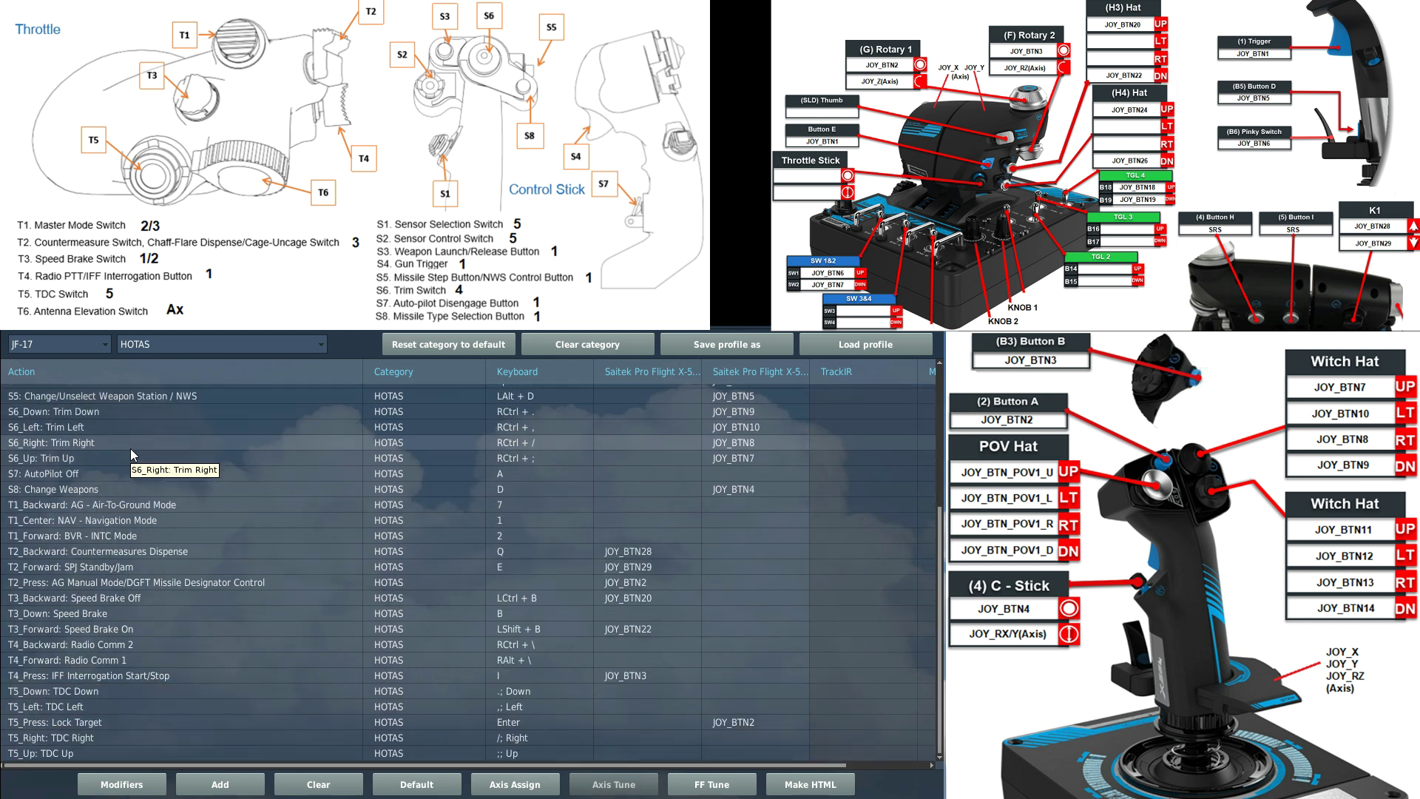
pyautogui.click(87, 549)
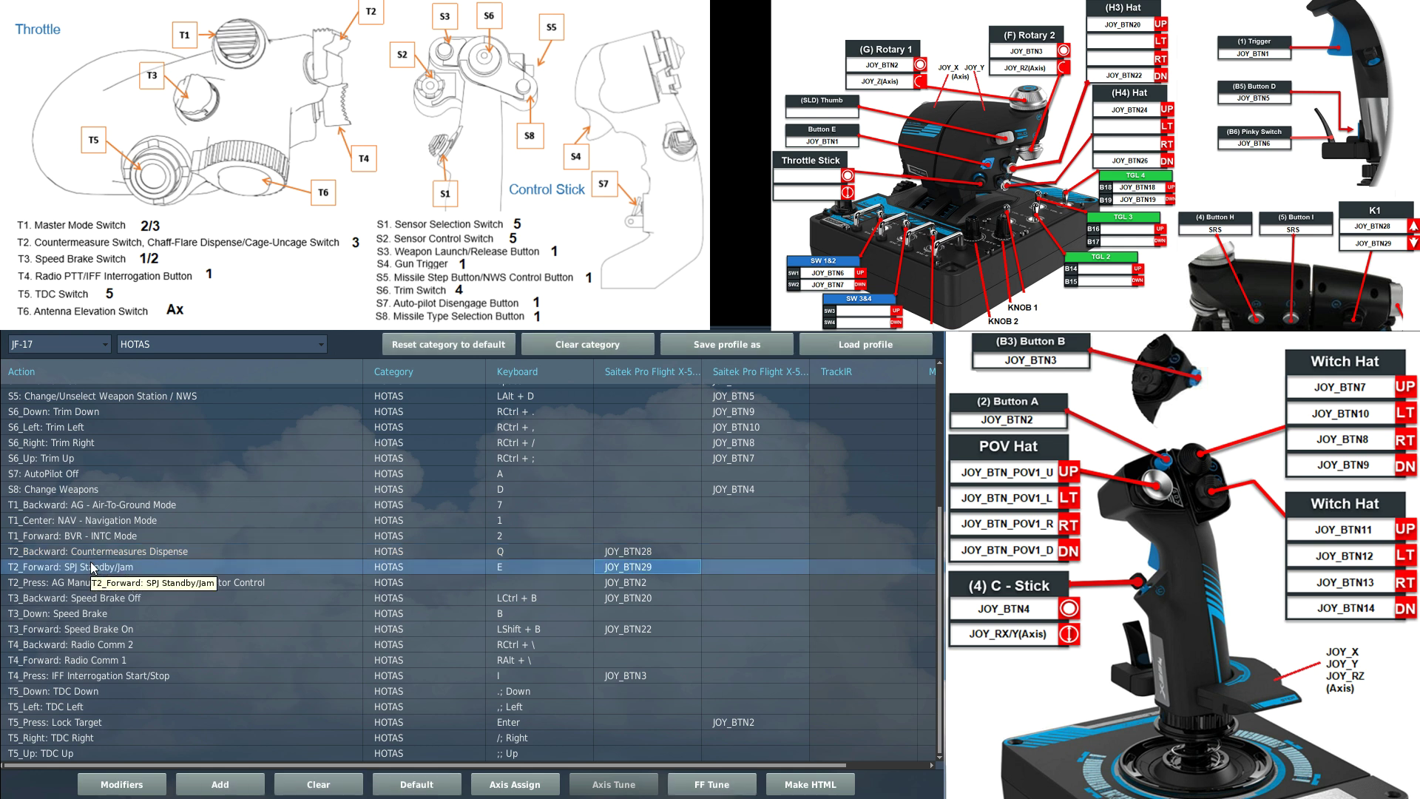
pyautogui.press('Down')
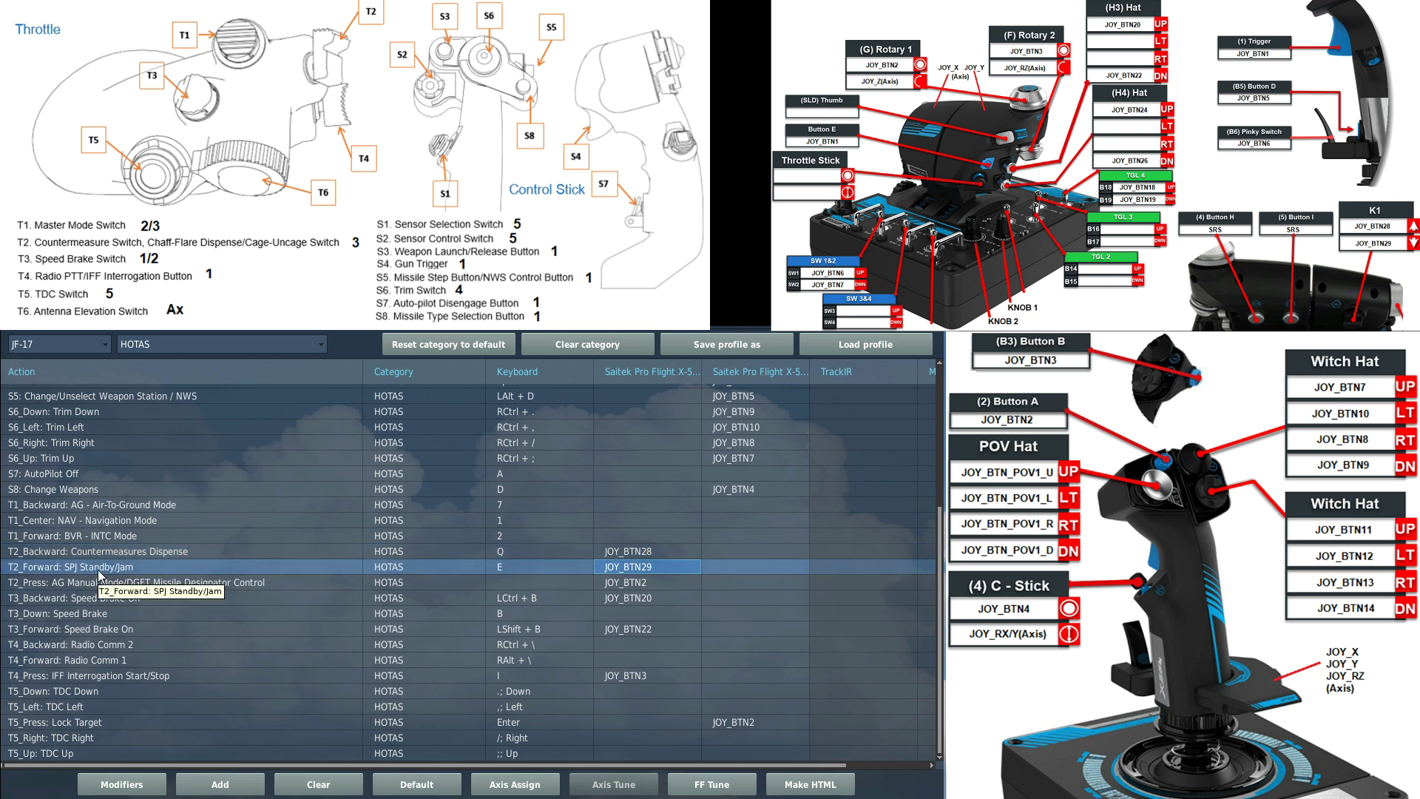
pyautogui.press('Up')
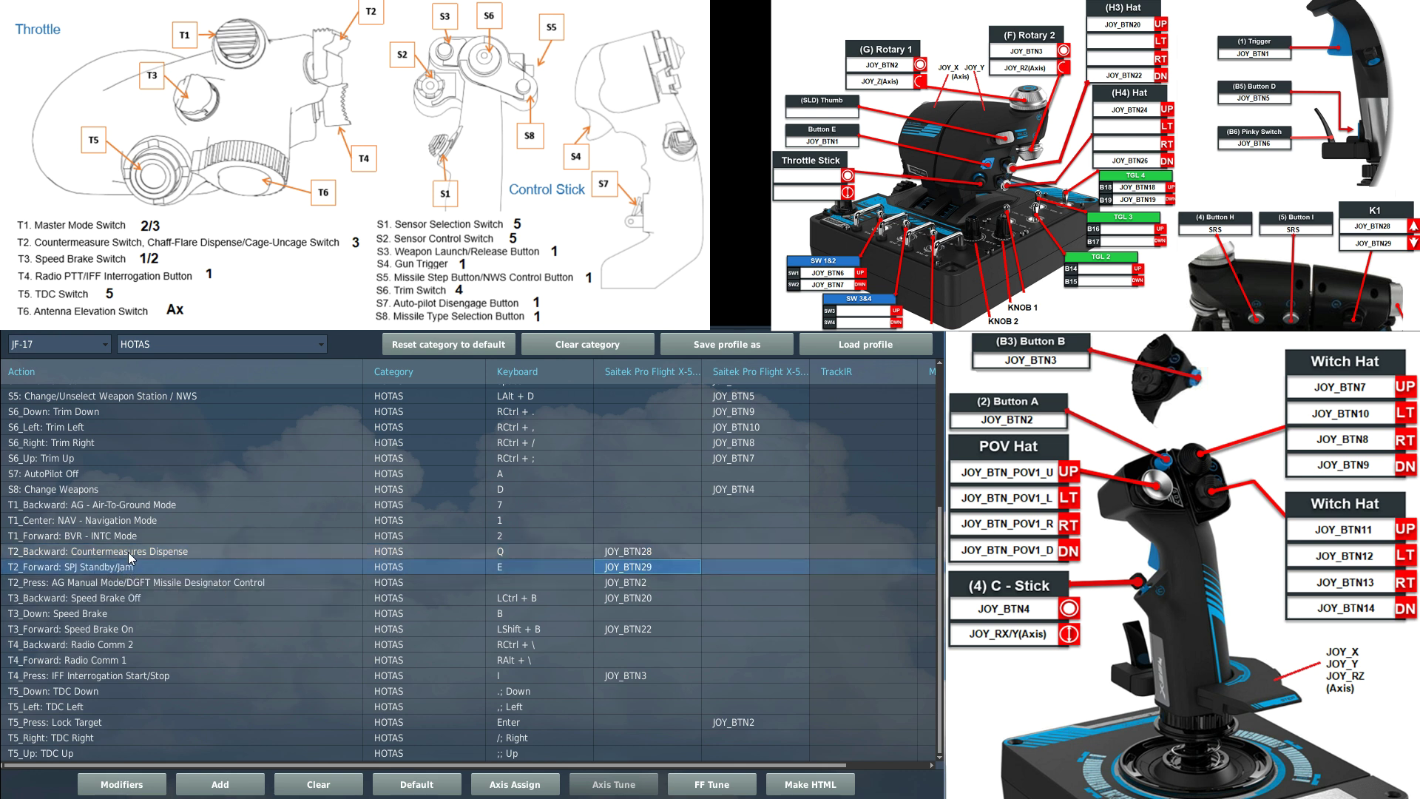
# Step: Check the bindings for T2_Press: AG Manual Mode/DGFT Missile Designator Control and the T3 actions Speed Brake Off, Speed Brake and Speed Brake On
pyautogui.click(131, 564)
pyautogui.click(122, 584)
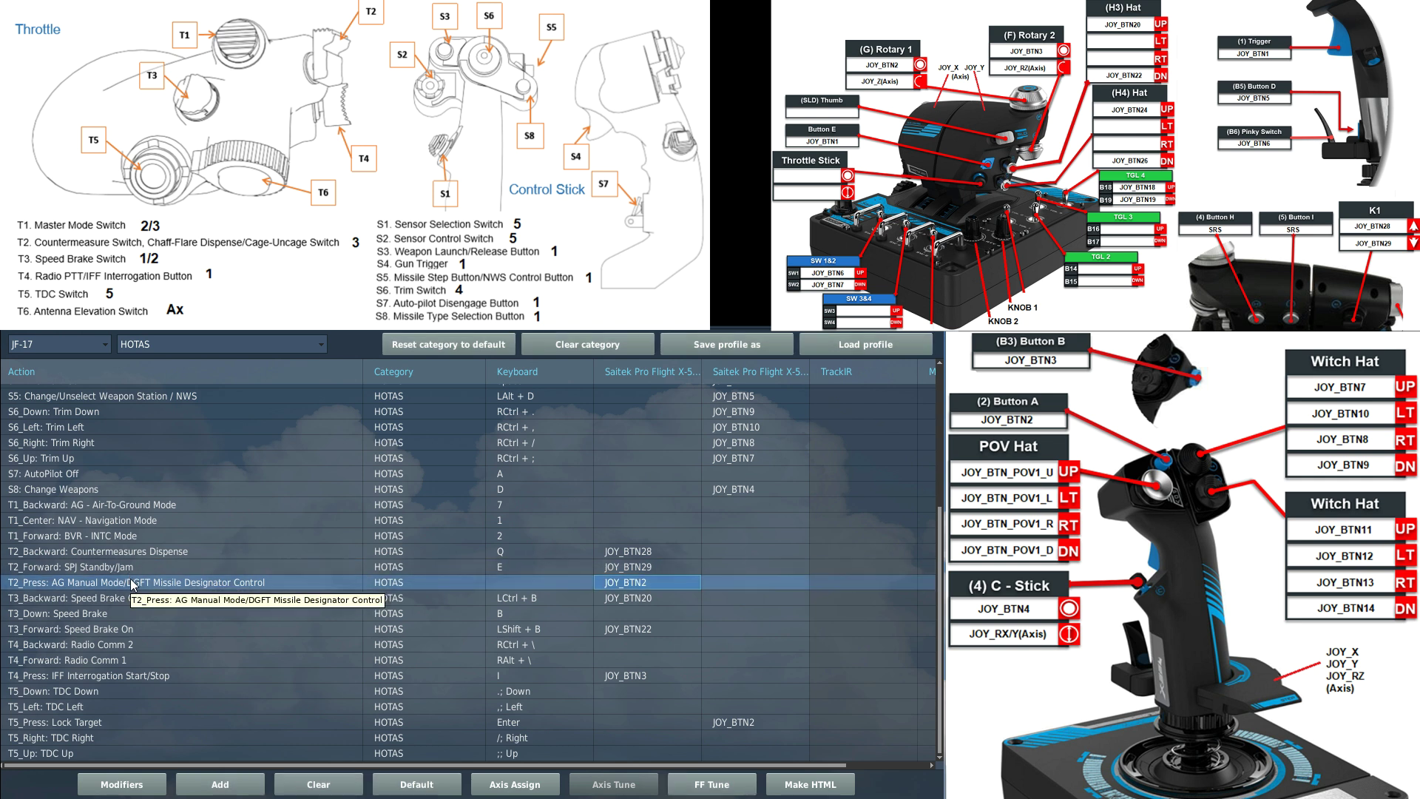
pyautogui.click(111, 598)
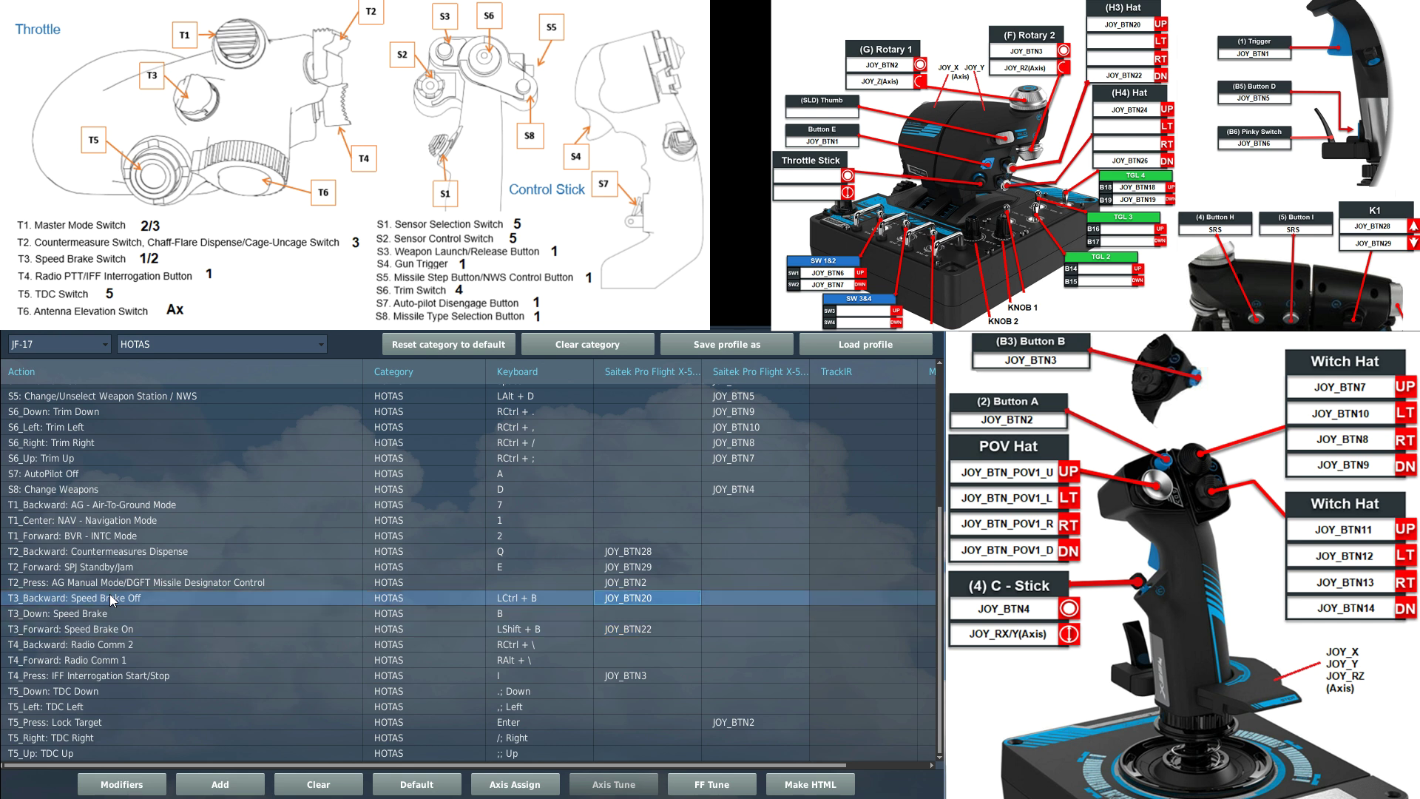
pyautogui.click(64, 630)
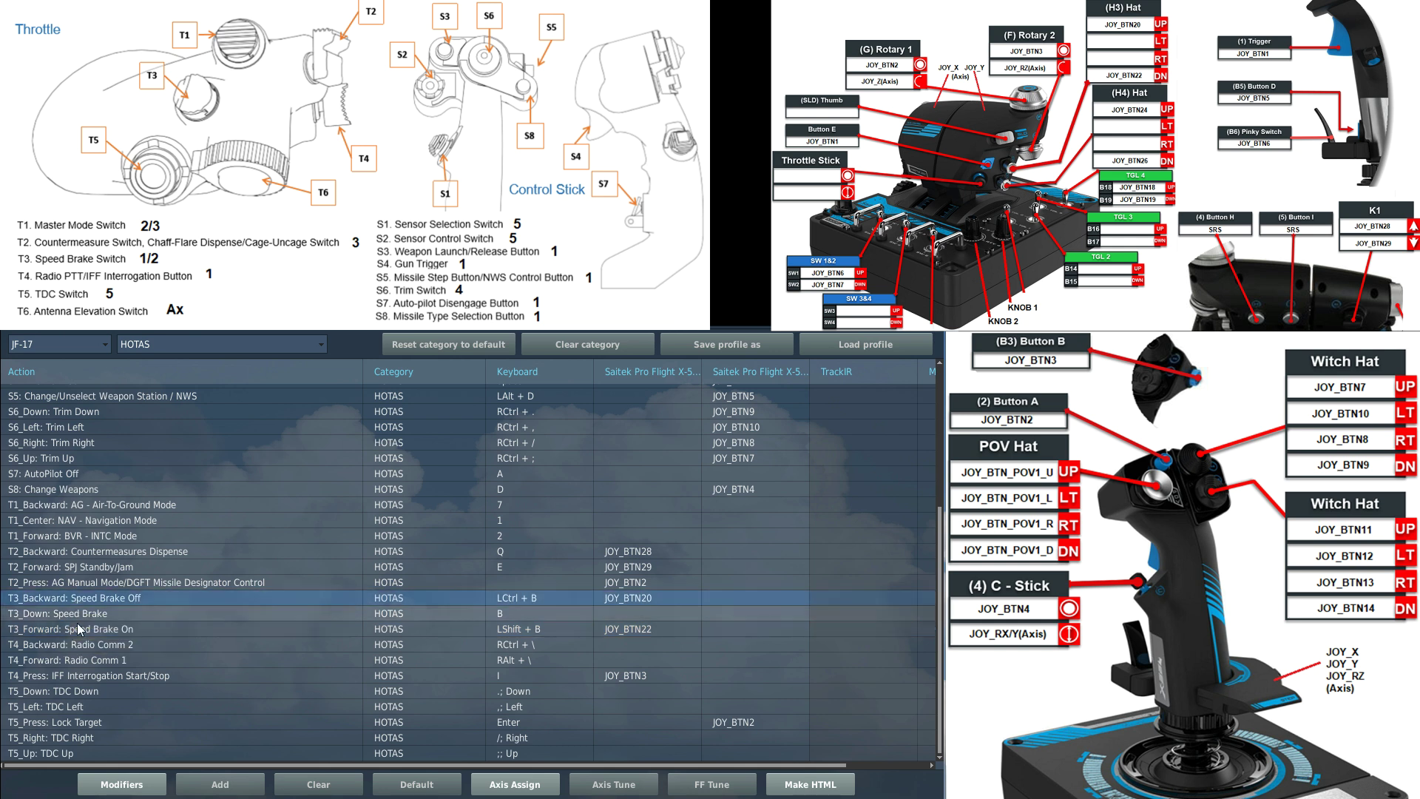
pyautogui.click(122, 597)
pyautogui.click(108, 632)
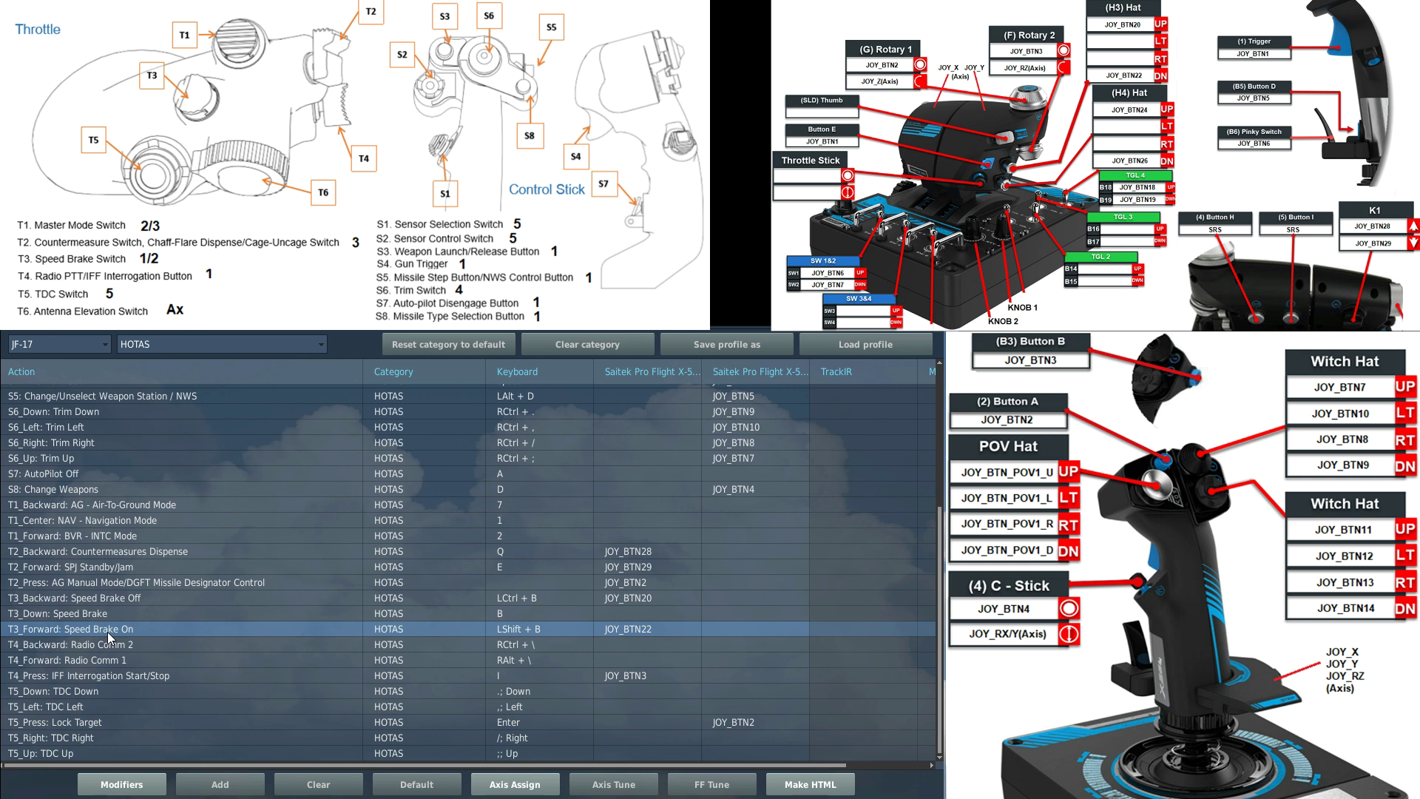
pyautogui.click(95, 616)
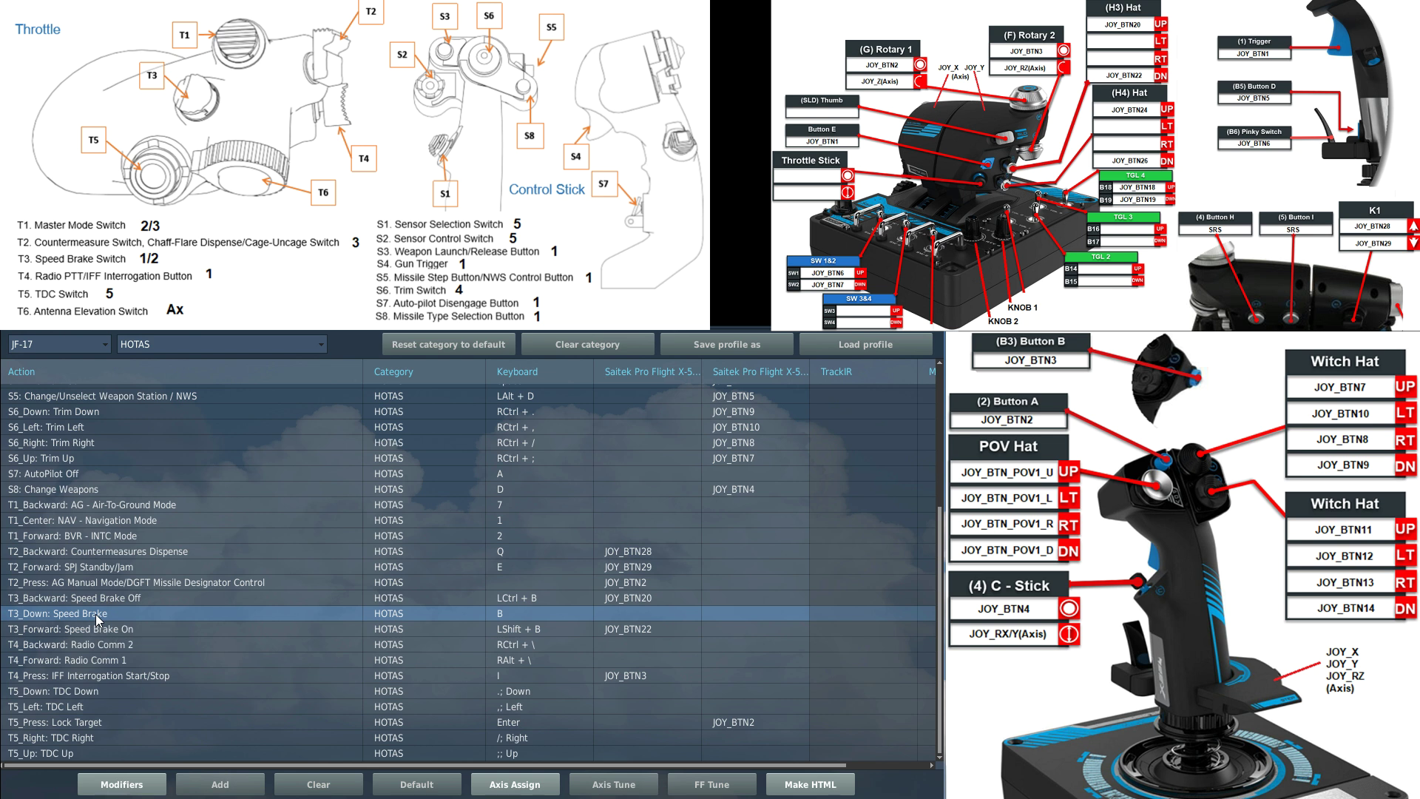
# Step: Compare the T4_Backward: Radio Comm 2 and T4_Forward: Radio Comm 1 actions with T4_Press: IFF Interrogation Start/Stop
pyautogui.click(30, 645)
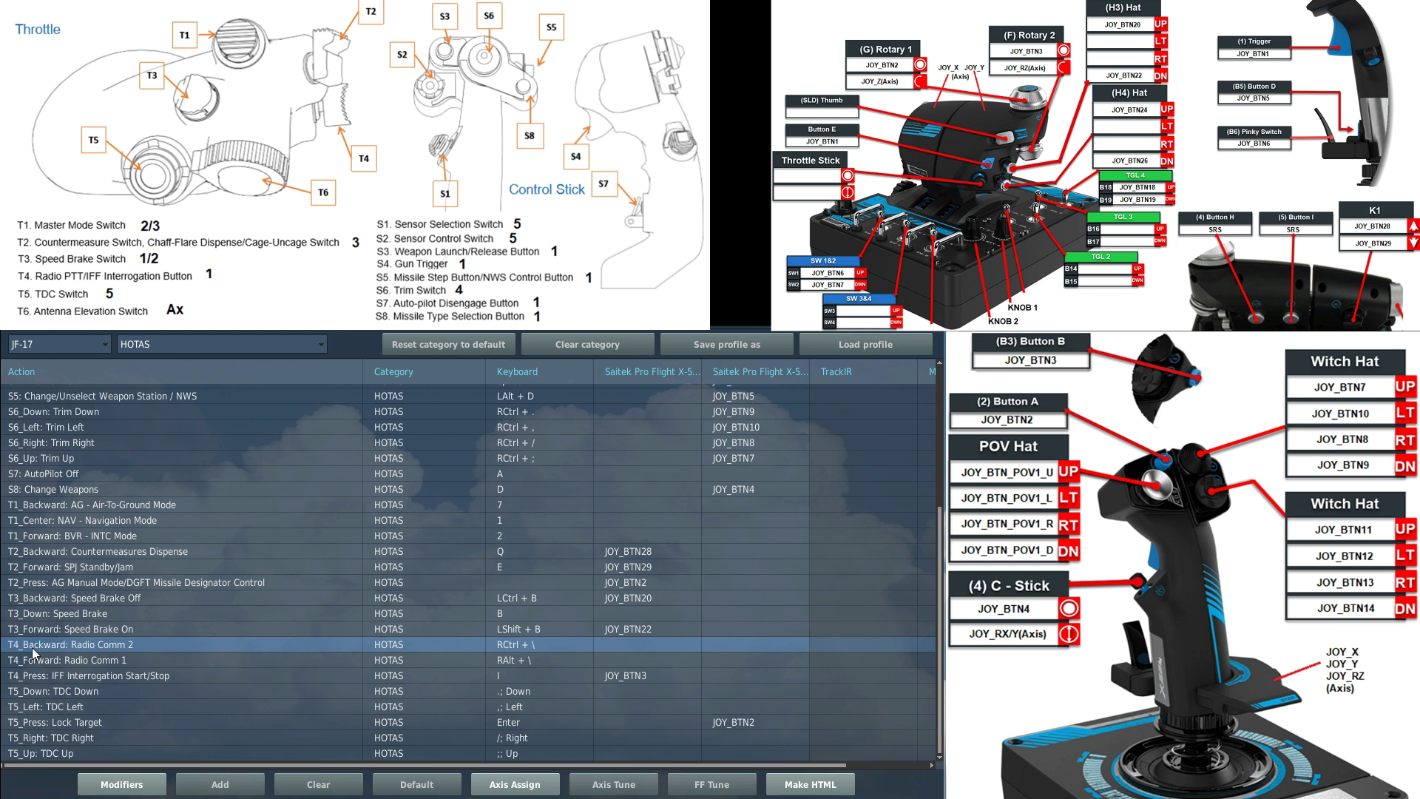
pyautogui.click(25, 676)
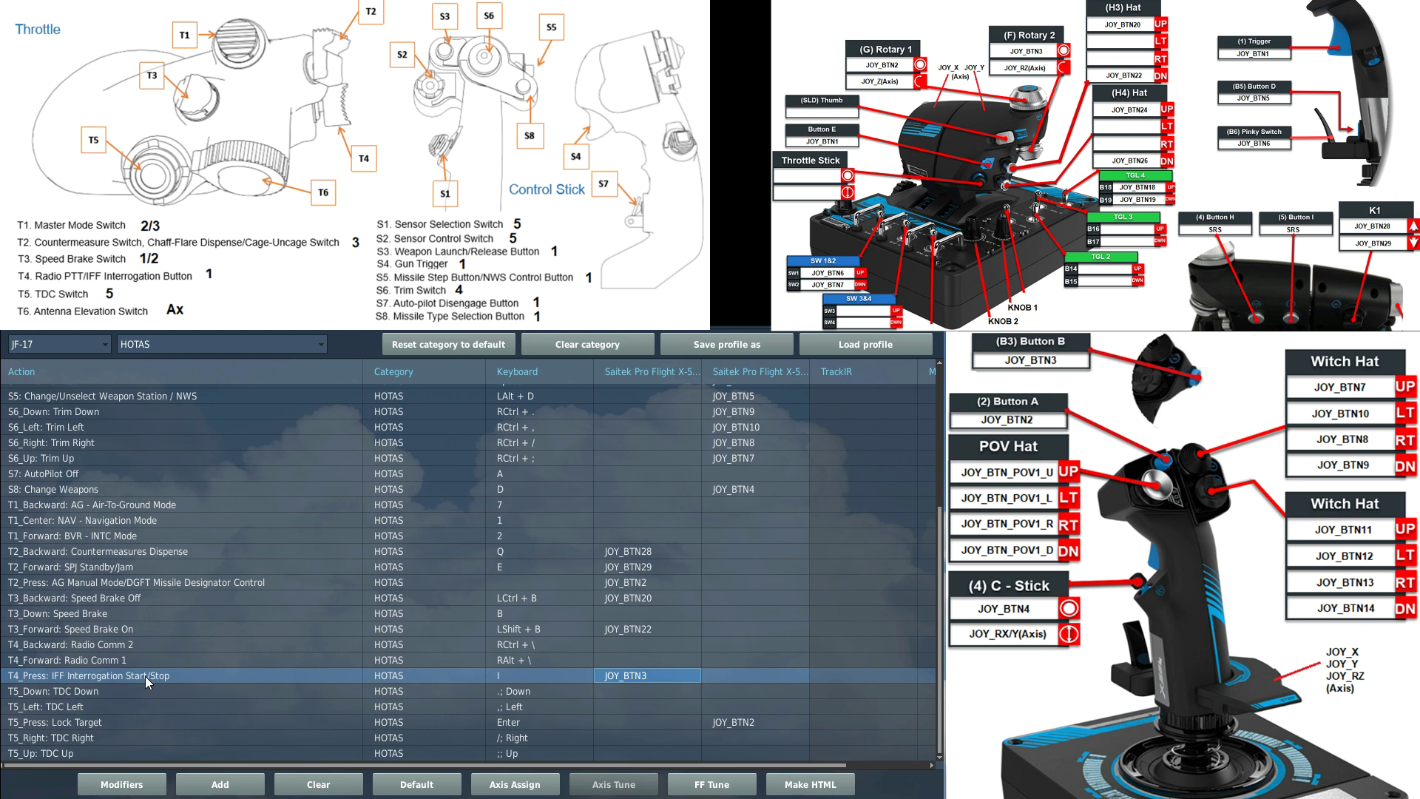
pyautogui.click(132, 663)
pyautogui.click(136, 649)
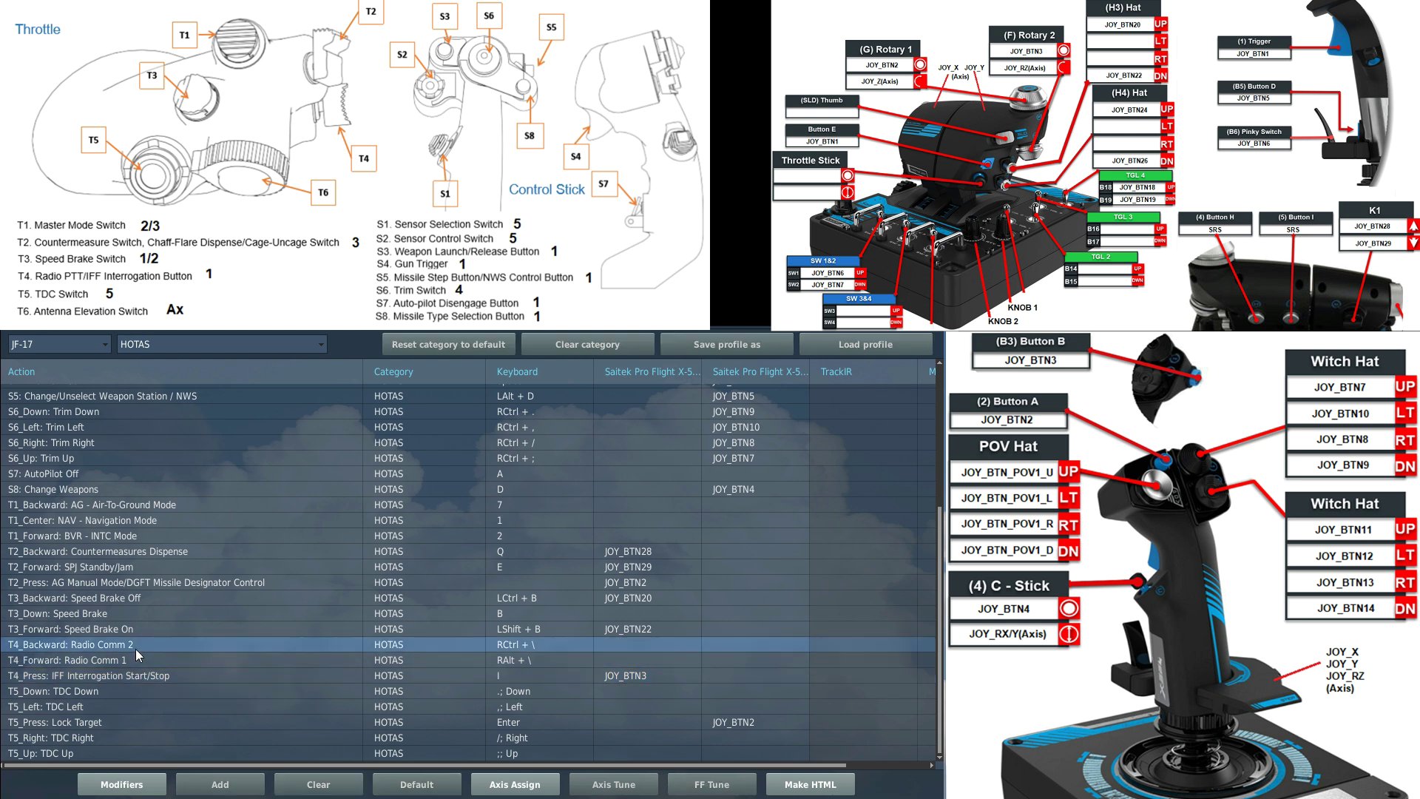
pyautogui.click(132, 660)
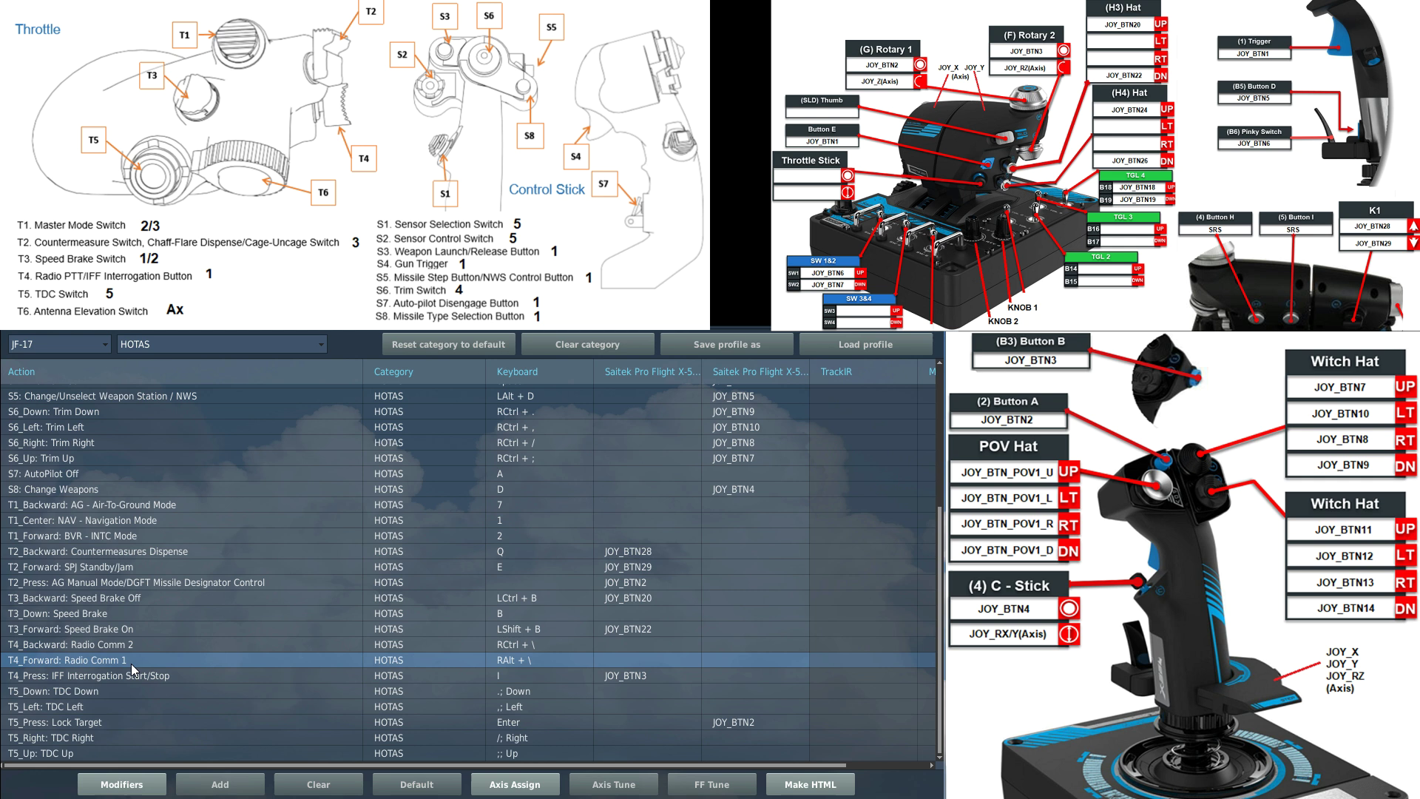
pyautogui.click(134, 645)
pyautogui.click(134, 656)
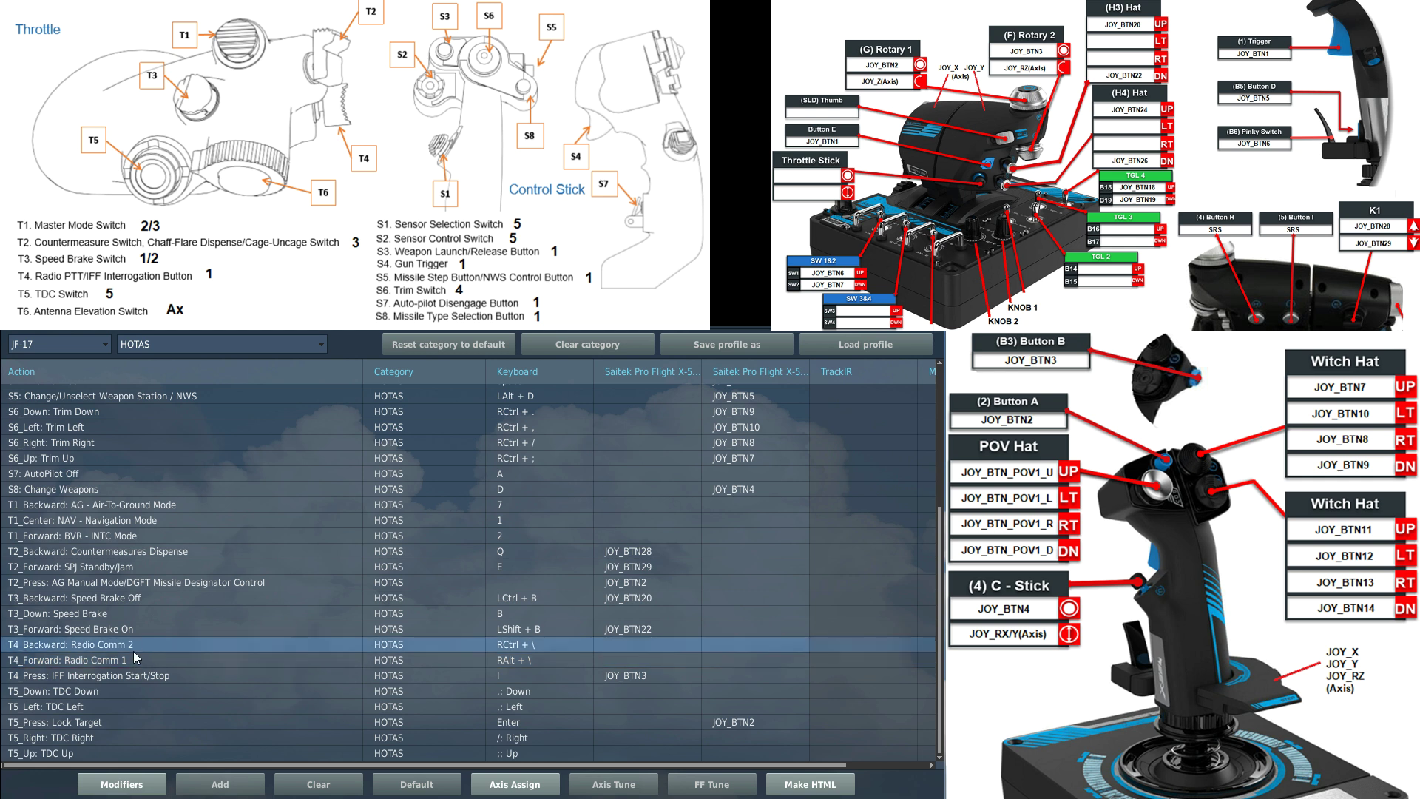
pyautogui.click(133, 649)
pyautogui.click(130, 660)
pyautogui.click(136, 648)
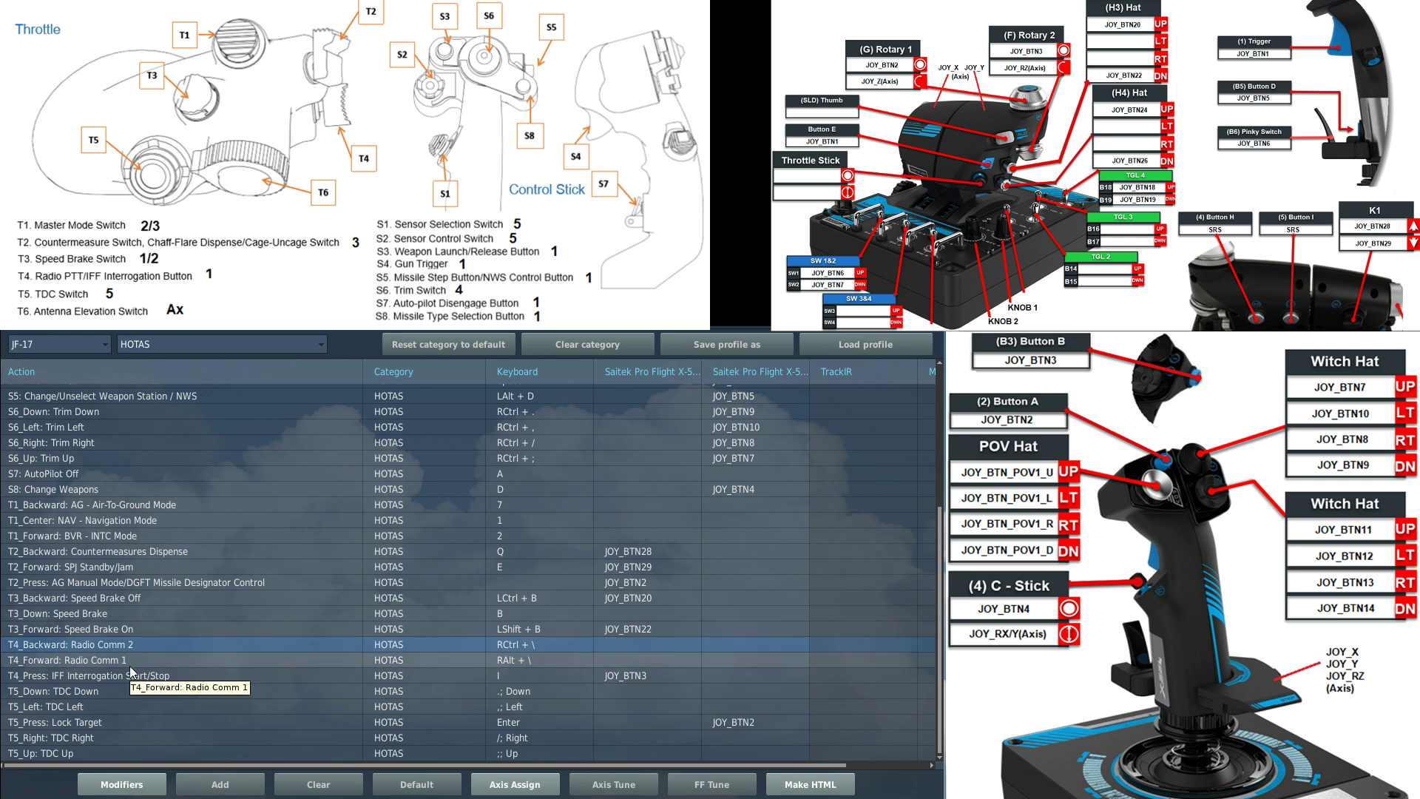
pyautogui.click(130, 659)
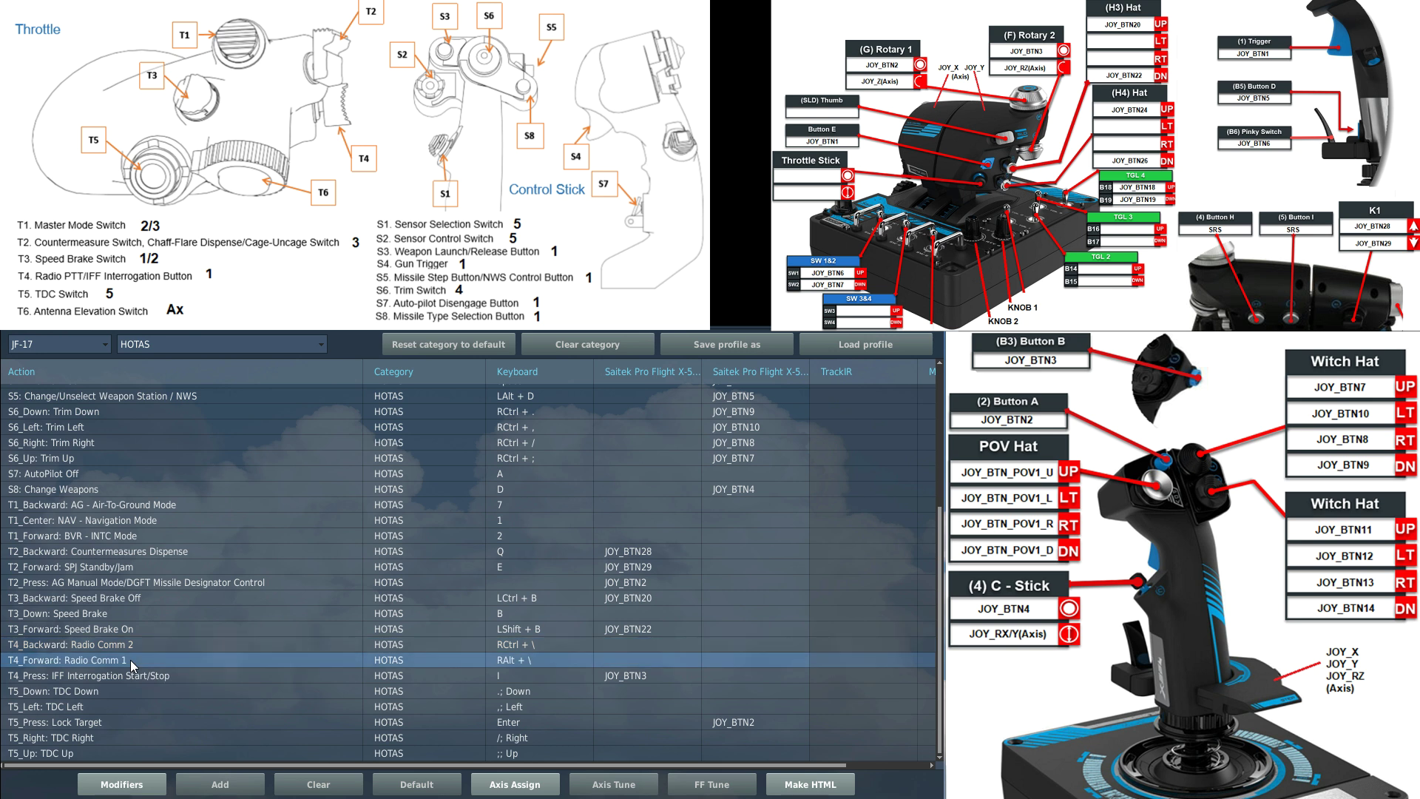
pyautogui.click(137, 646)
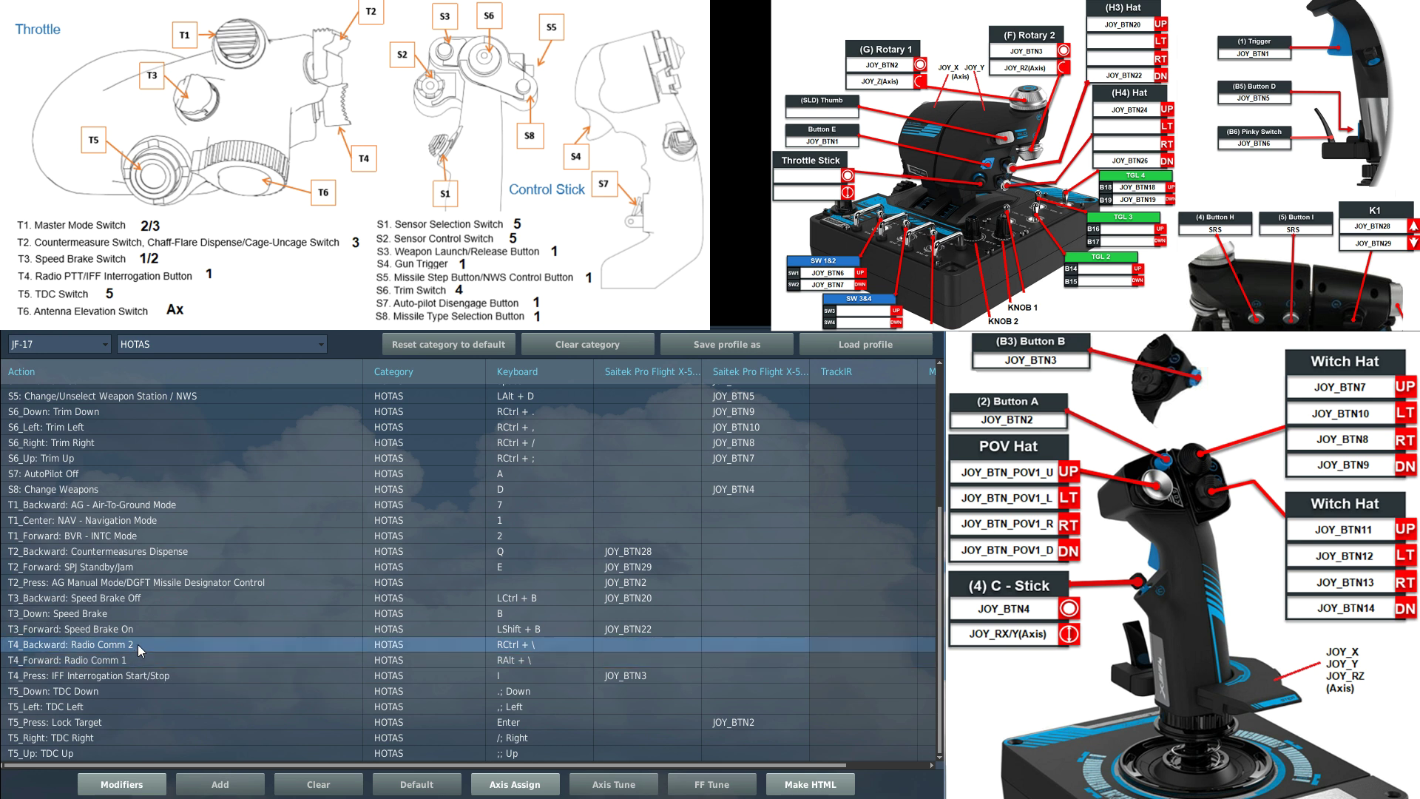
# Step: Check the keyboard bindings for T4 Radio Comm 1, Radio Comm 2 and IFF Interrogation Start/Stop
pyautogui.click(535, 650)
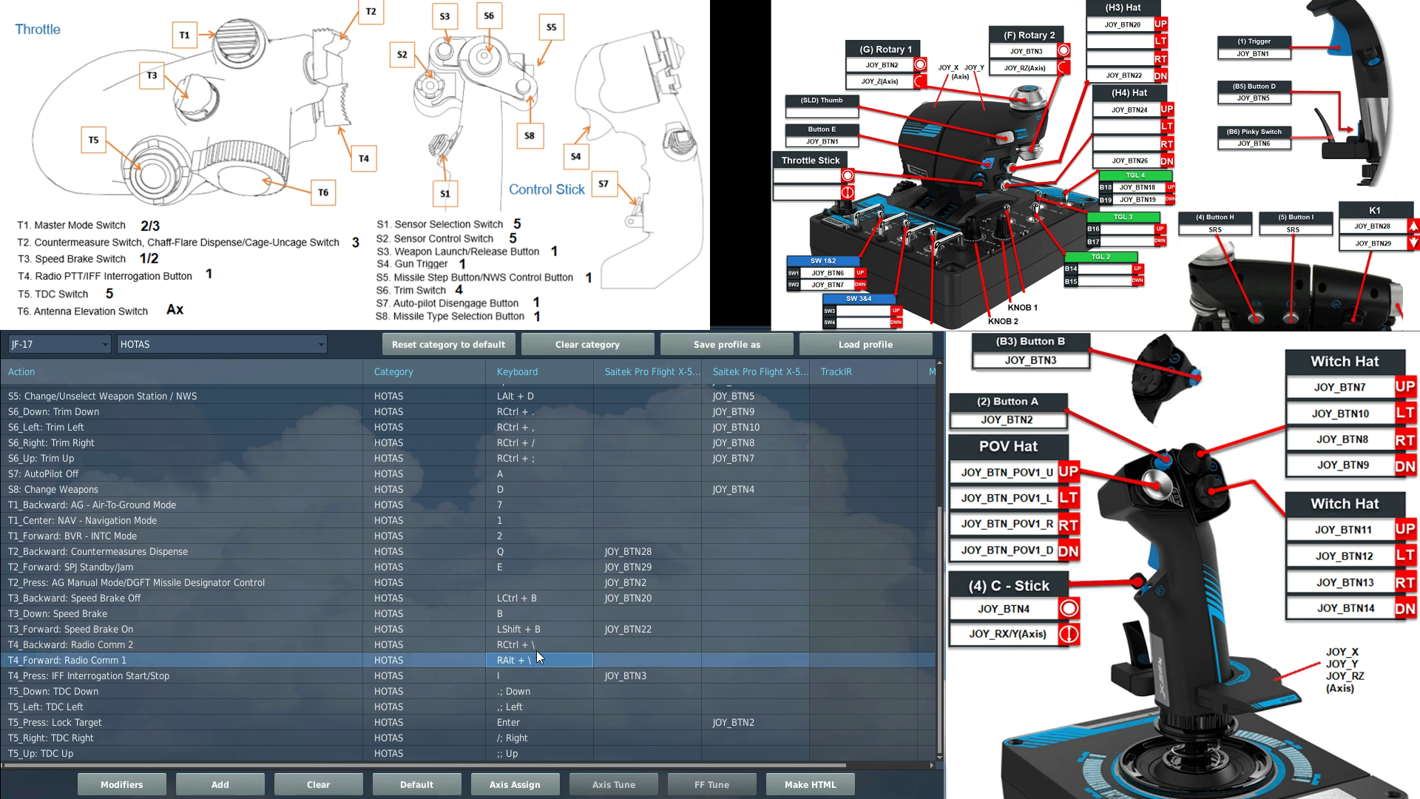
pyautogui.click(526, 660)
pyautogui.click(521, 649)
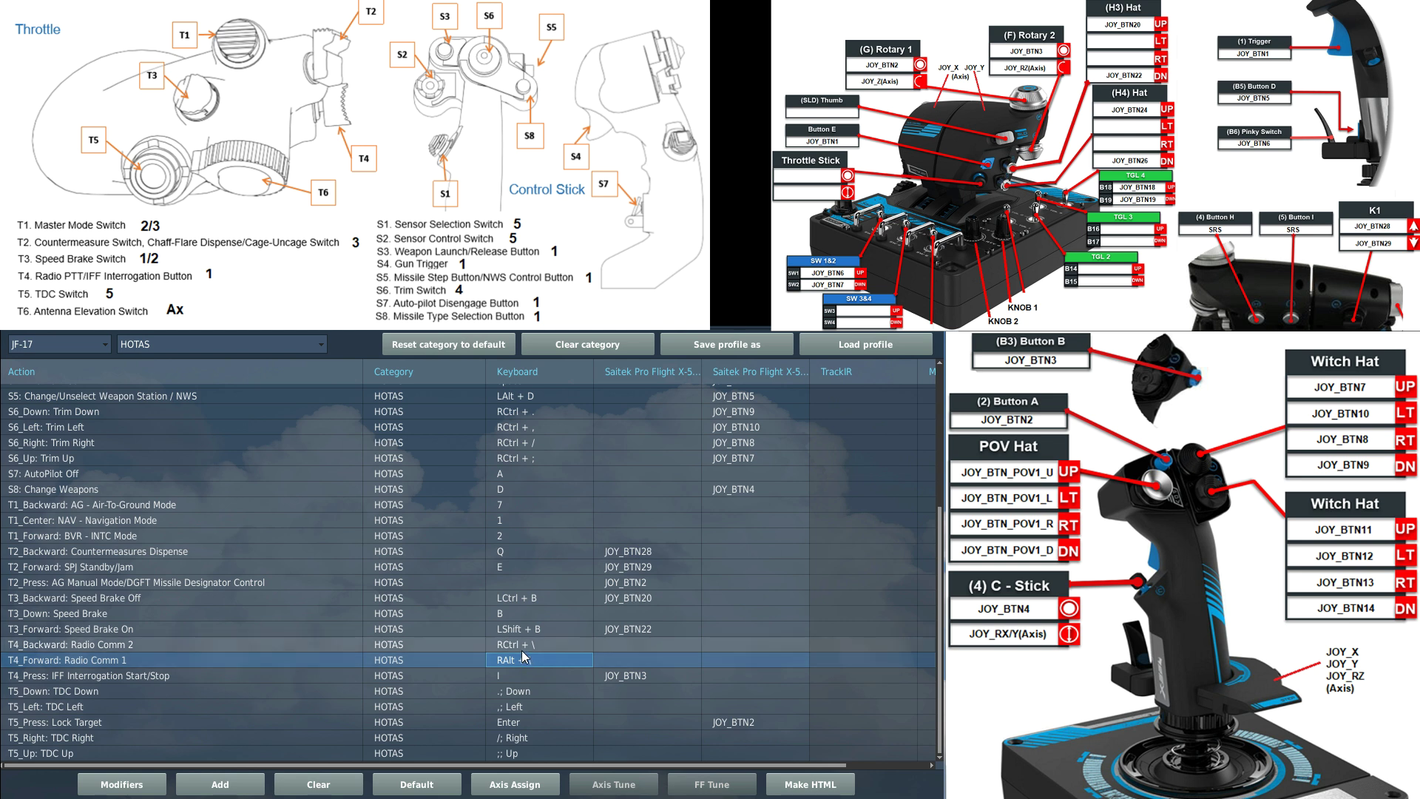
pyautogui.click(565, 676)
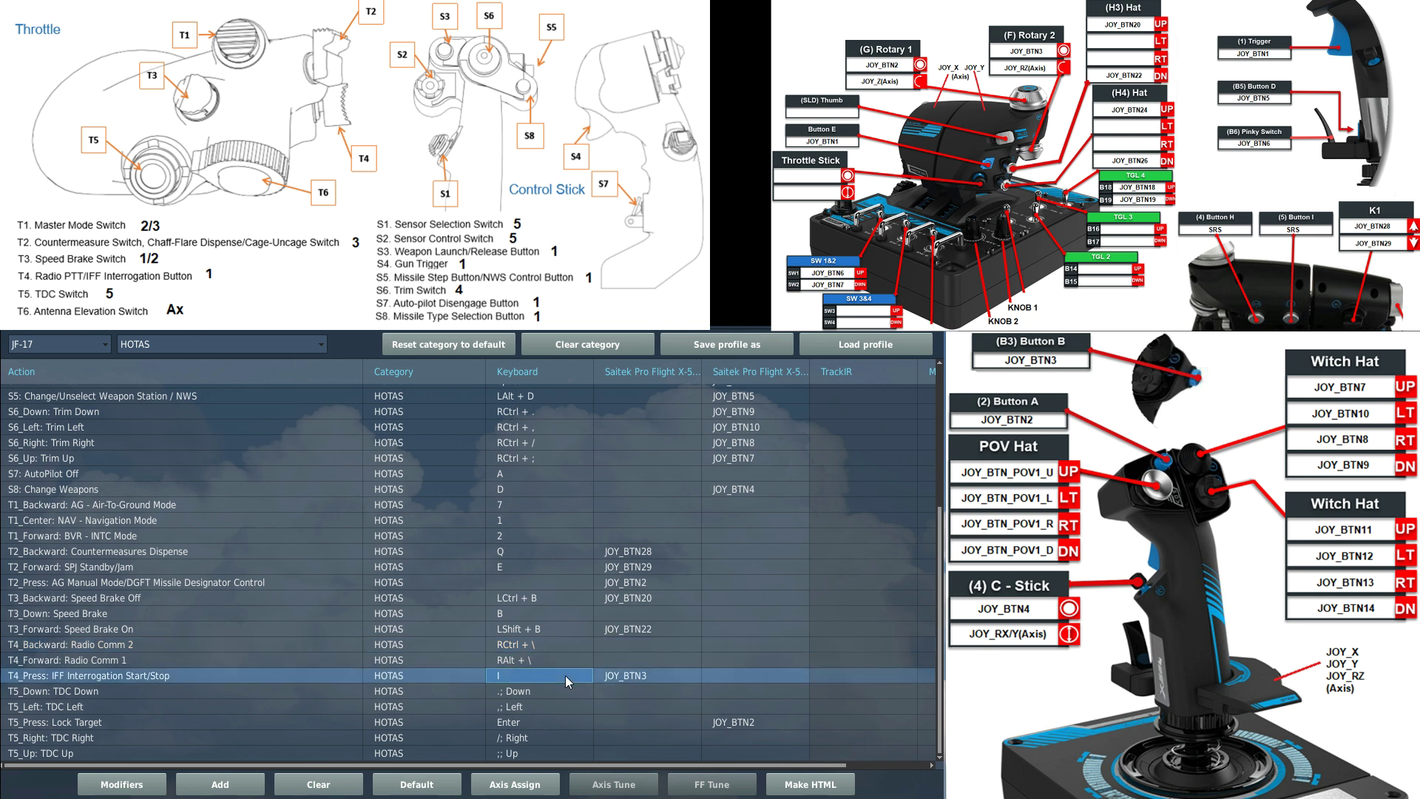
# Step: Check the keyboard binding for T5_Down: TDC Down and the keyboard and stick bindings for T5_Press: Lock Target
pyautogui.click(41, 694)
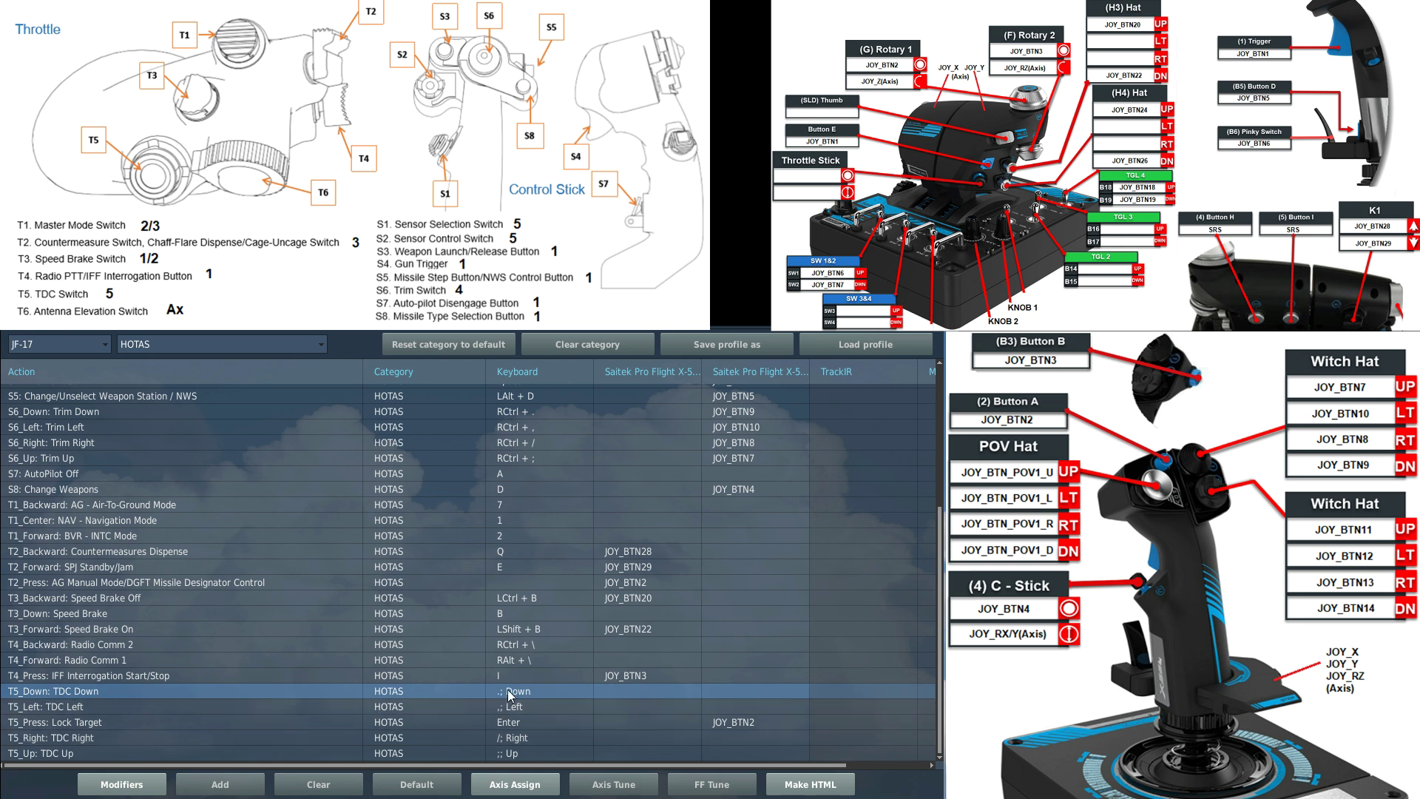
pyautogui.click(546, 724)
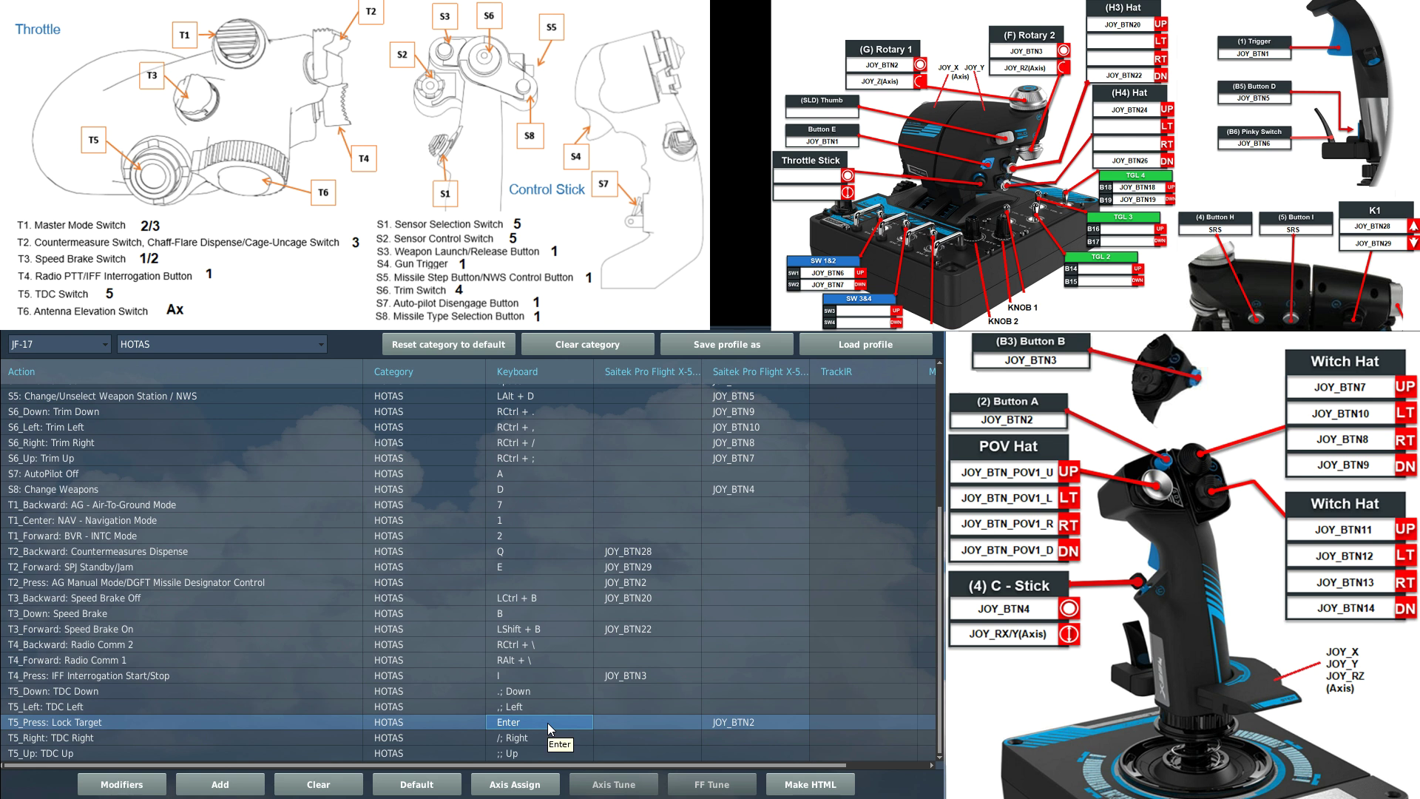
pyautogui.click(743, 726)
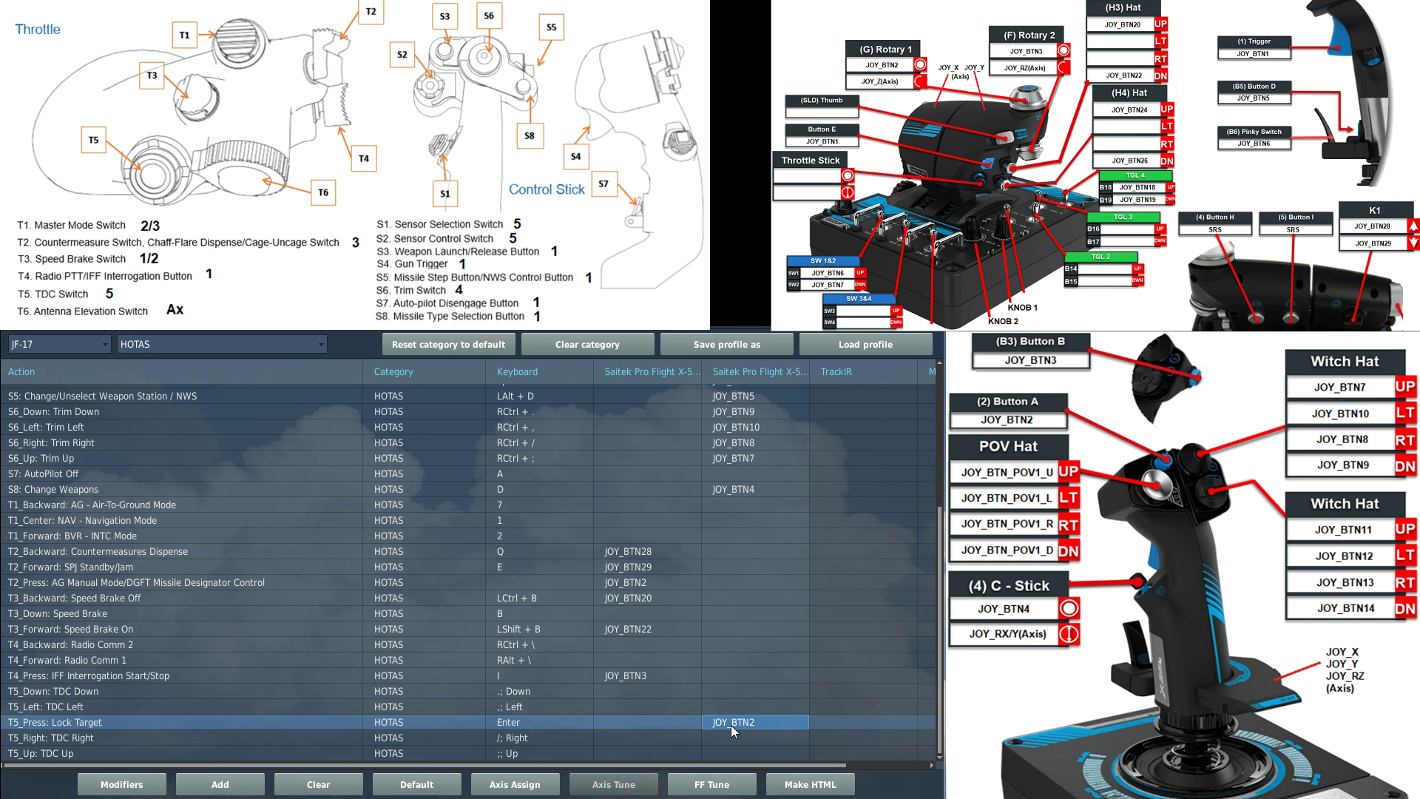
# Step: Search the JF-17 actions for "flaps" and check the keyboard and throttle bindings for Flaps Up and Flaps Down
pyautogui.click(323, 344)
pyautogui.click(151, 365)
pyautogui.write('flaps')
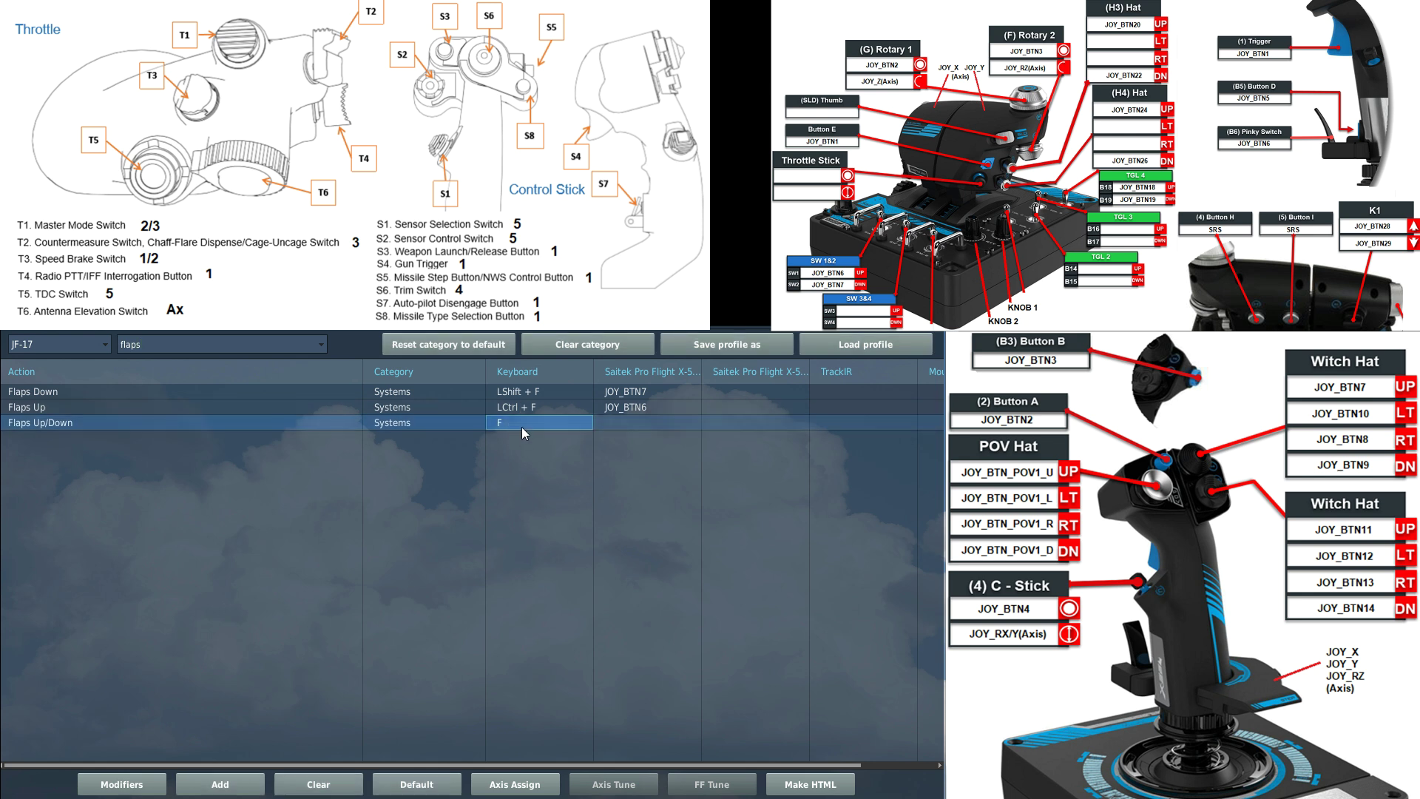
pyautogui.click(528, 407)
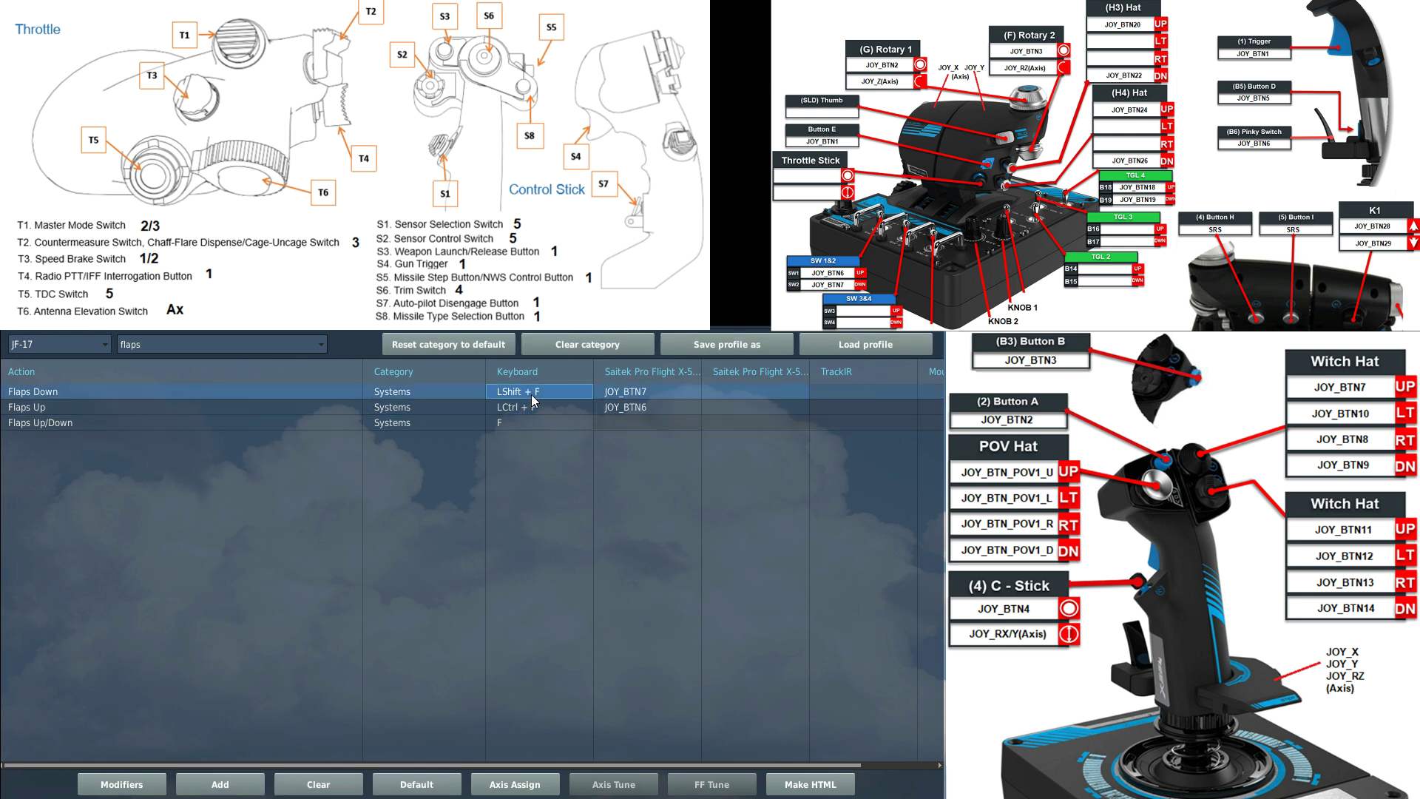
pyautogui.click(604, 394)
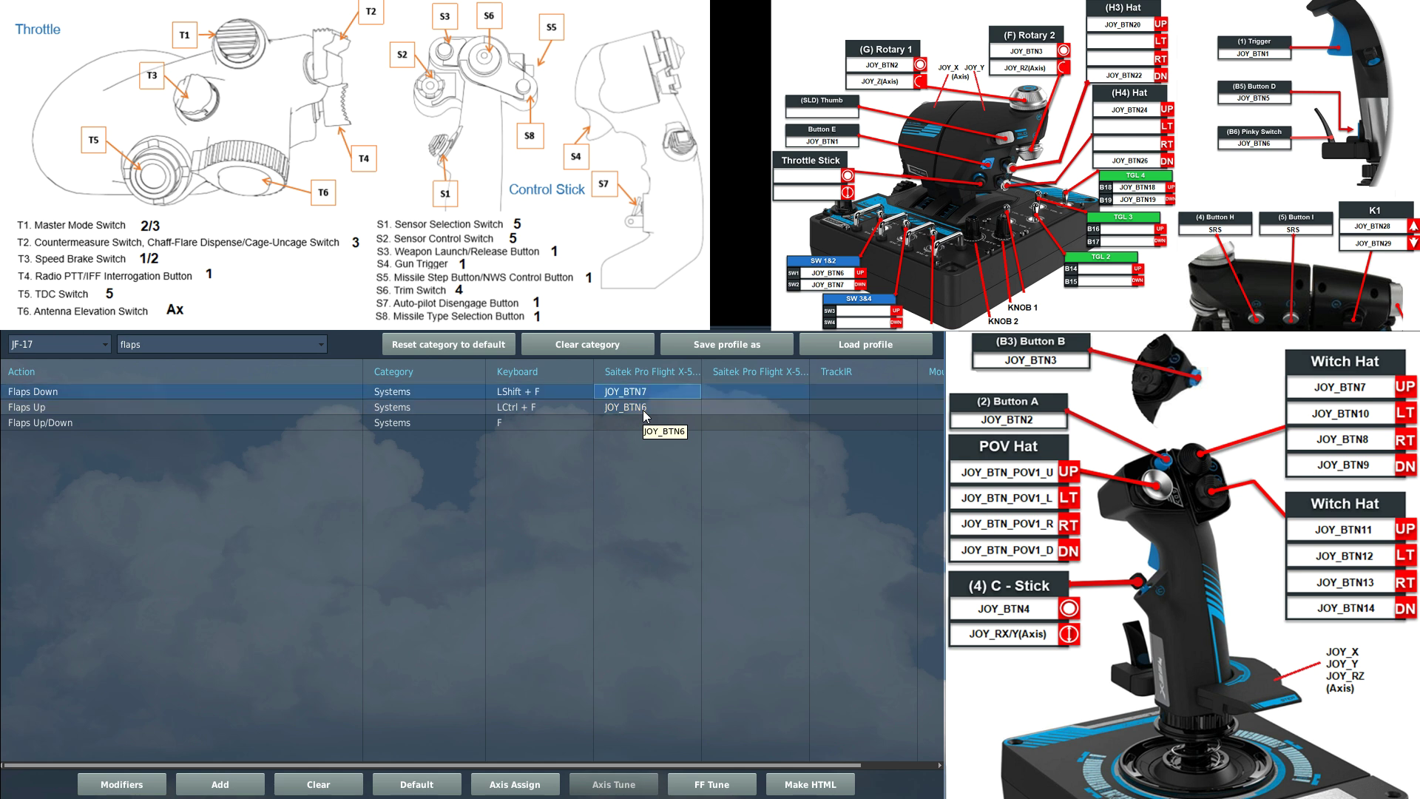
# Step: Search the actions for "gear" and check the keyboard bindings for Landing Gear Up/Down, Up and Down
pyautogui.hotkey('ctrl', 'a')
pyautogui.write('gear')
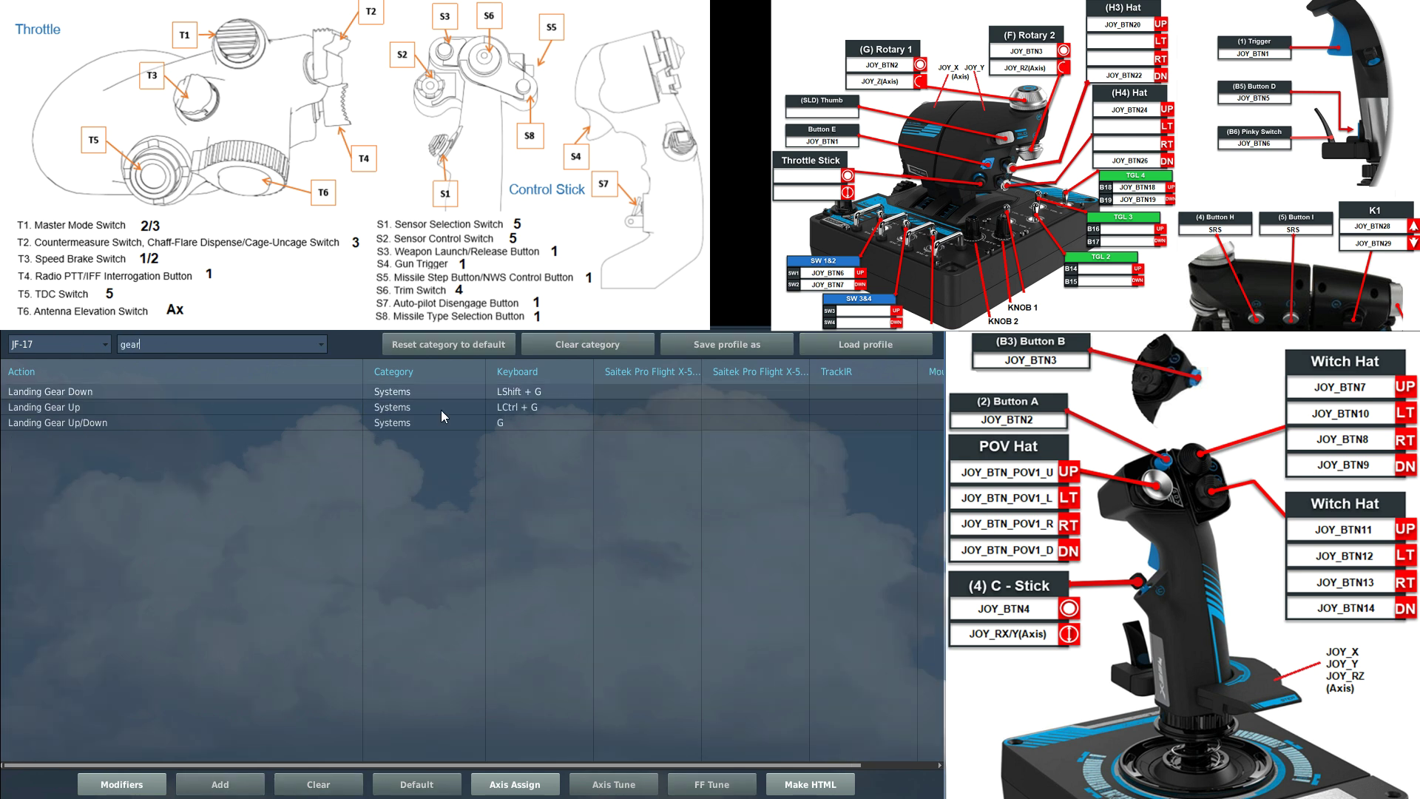
pyautogui.click(556, 424)
pyautogui.click(551, 407)
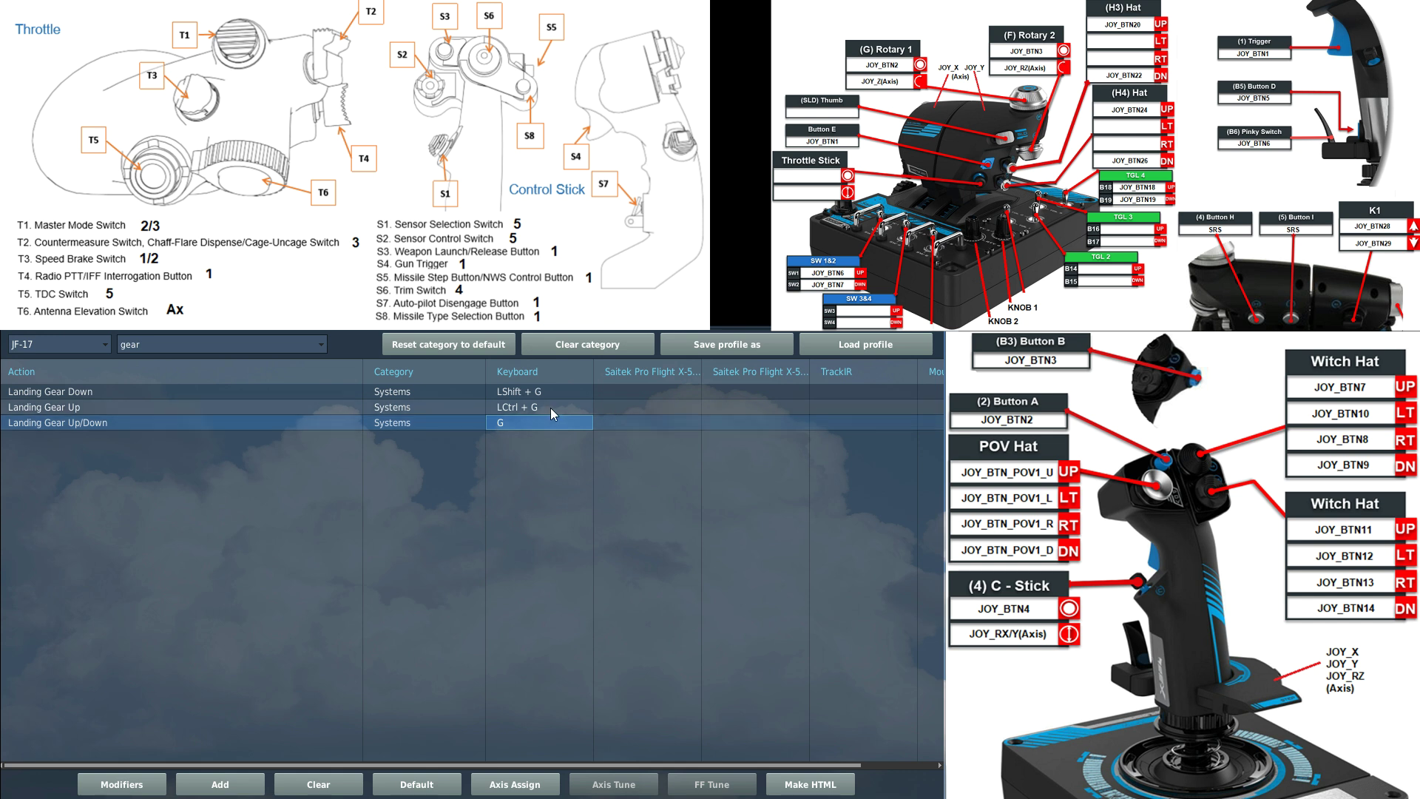
pyautogui.click(548, 392)
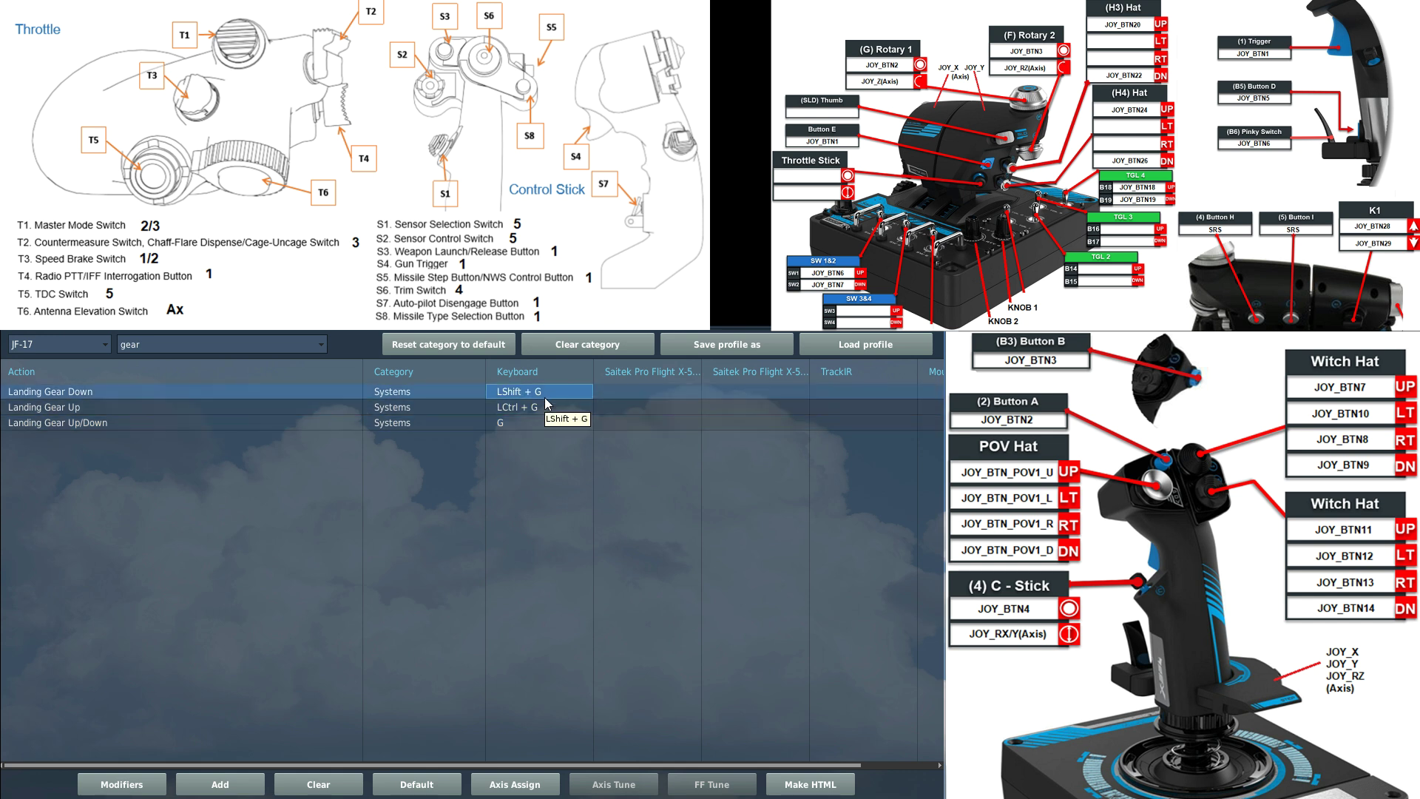
# Step: Search the actions for "start" and check the keyboard and throttle bindings for Auto Start
pyautogui.click(151, 345)
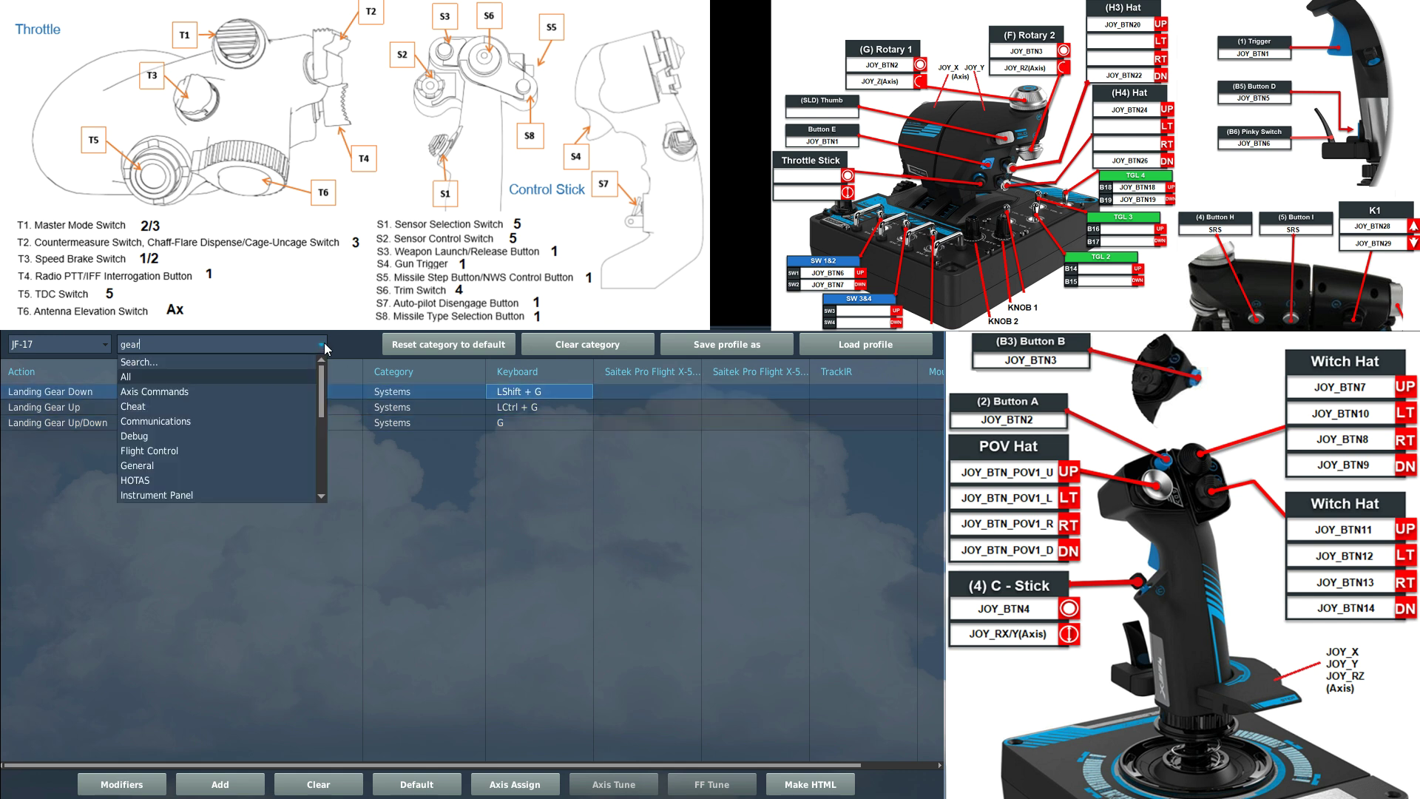
pyautogui.click(149, 363)
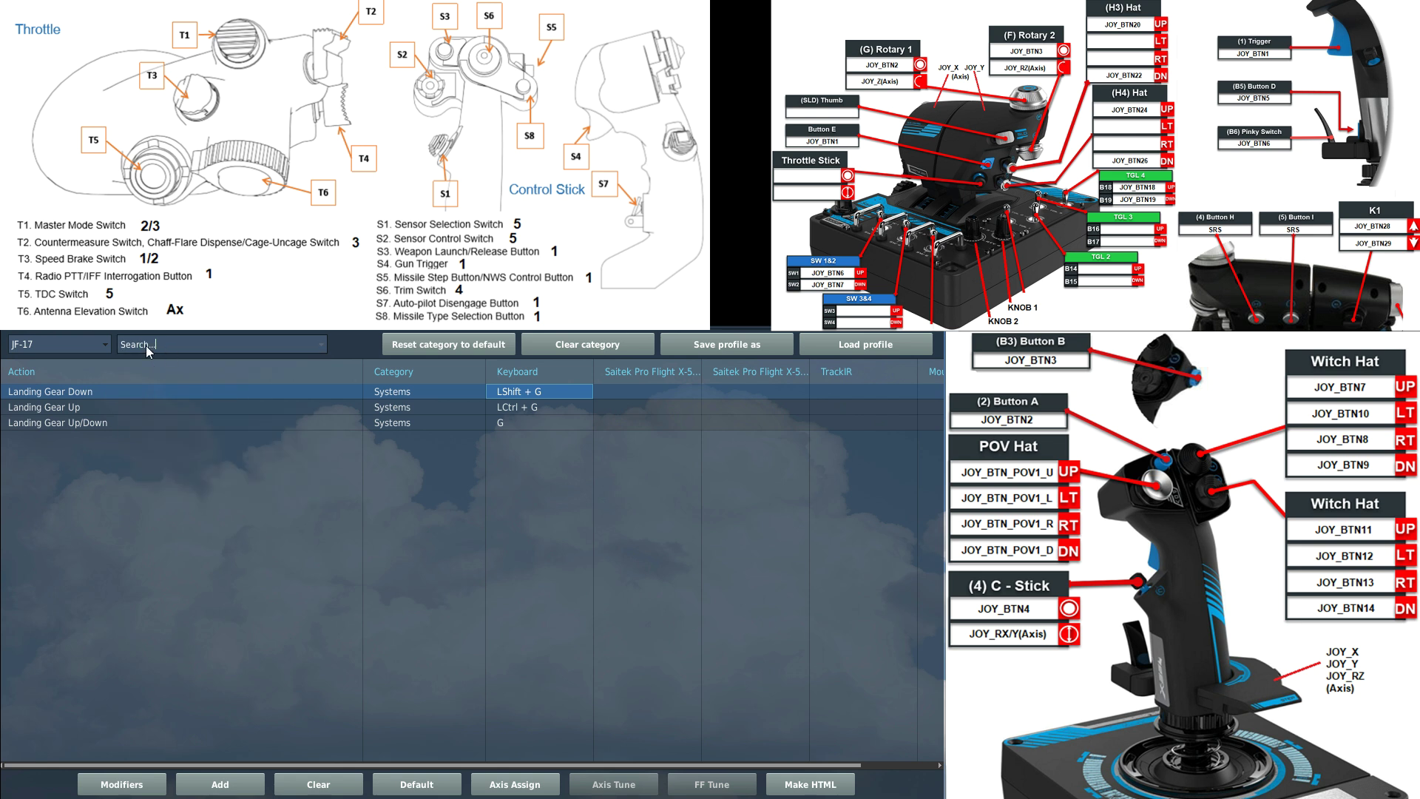
pyautogui.write('start')
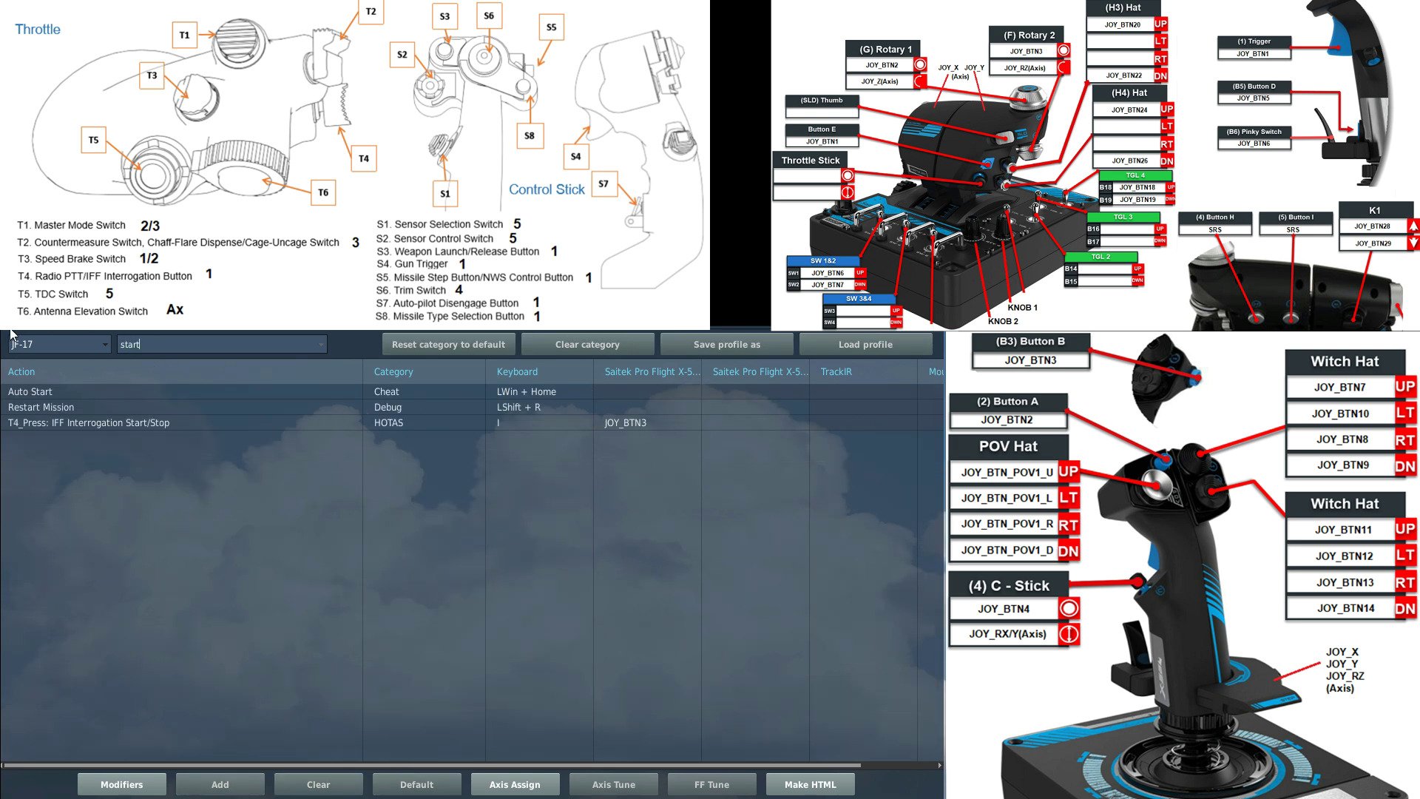
pyautogui.click(533, 394)
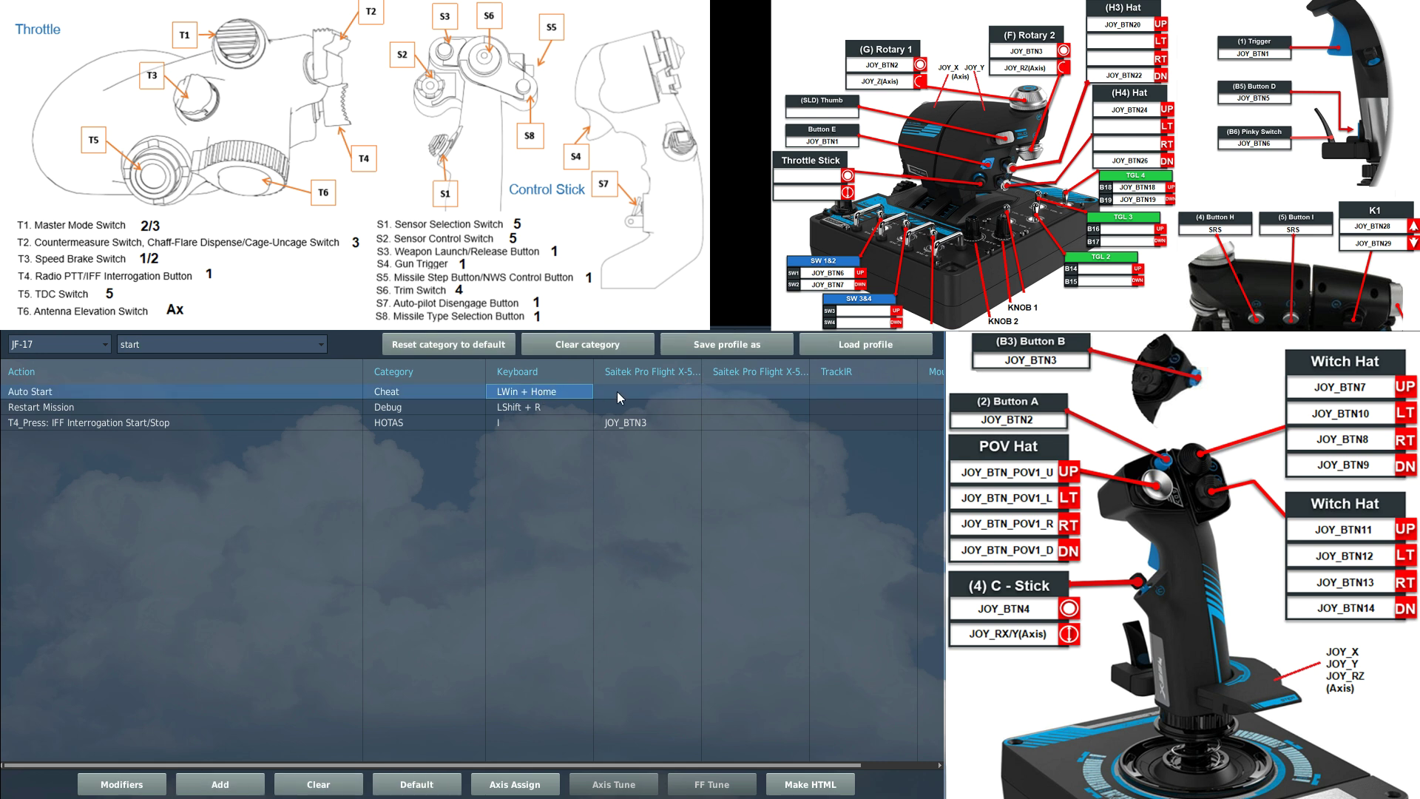
pyautogui.click(628, 396)
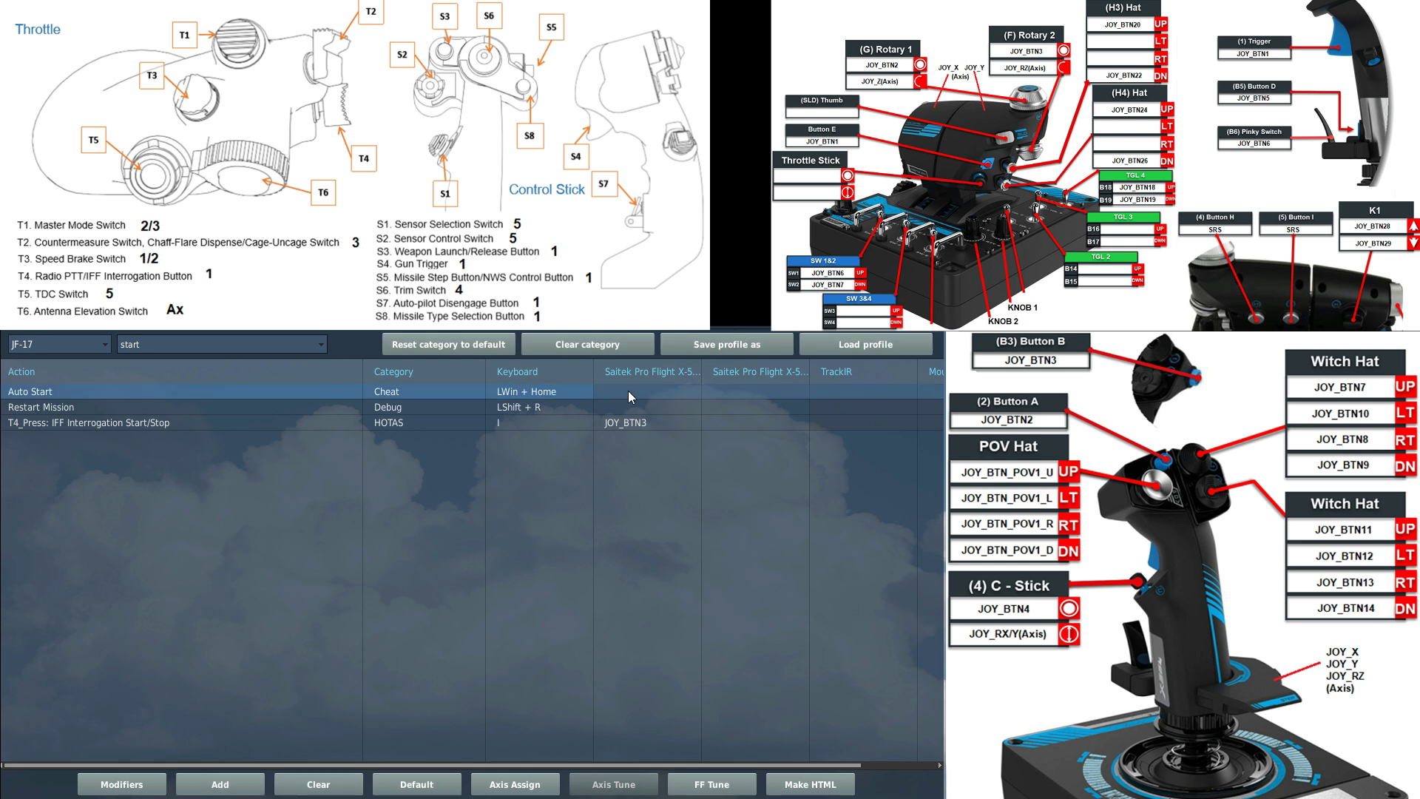
pyautogui.click(522, 392)
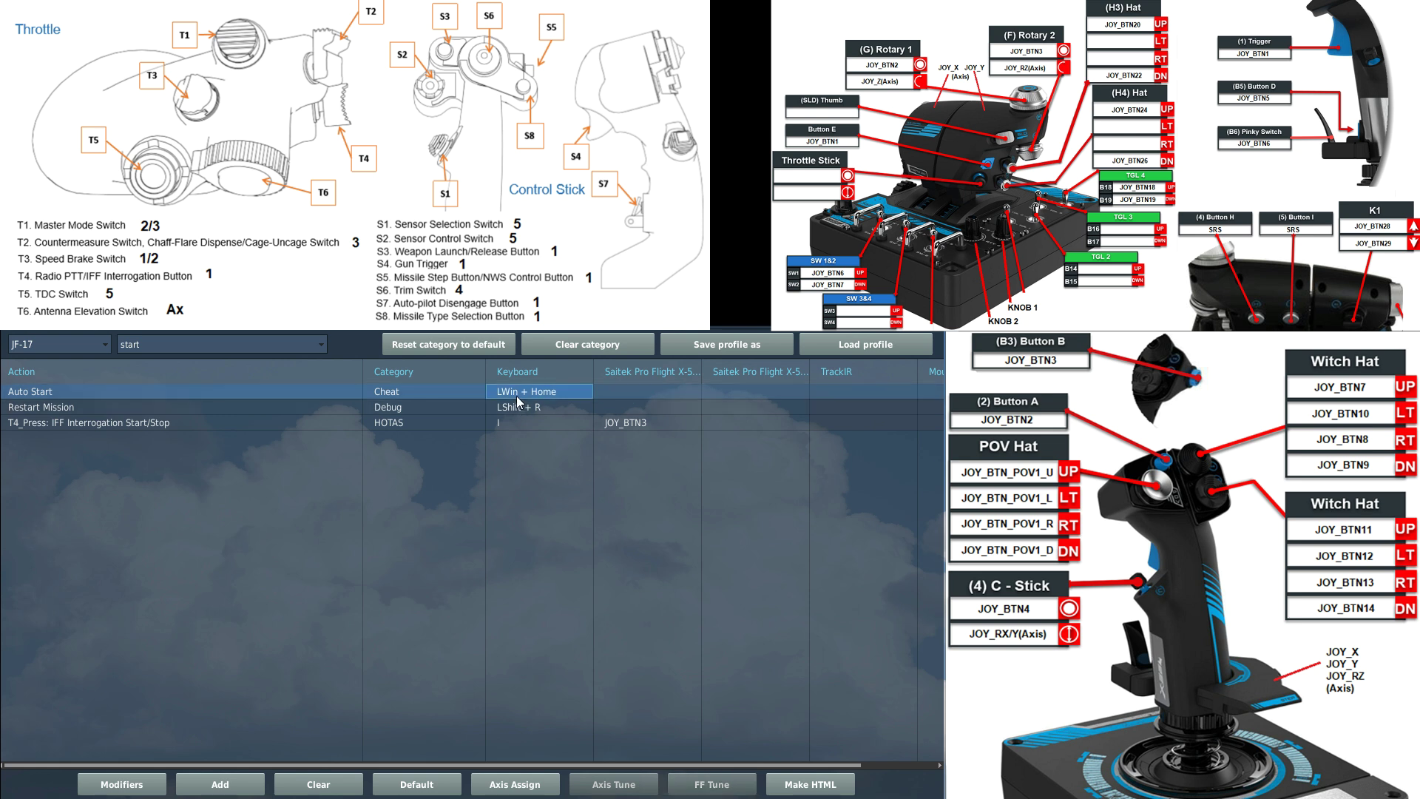
# Step: Search the actions for "stop", check the keyboard binding for Auto Stop, and accept the options to return to the main menu
pyautogui.doubleClick(157, 344)
pyautogui.write('stop')
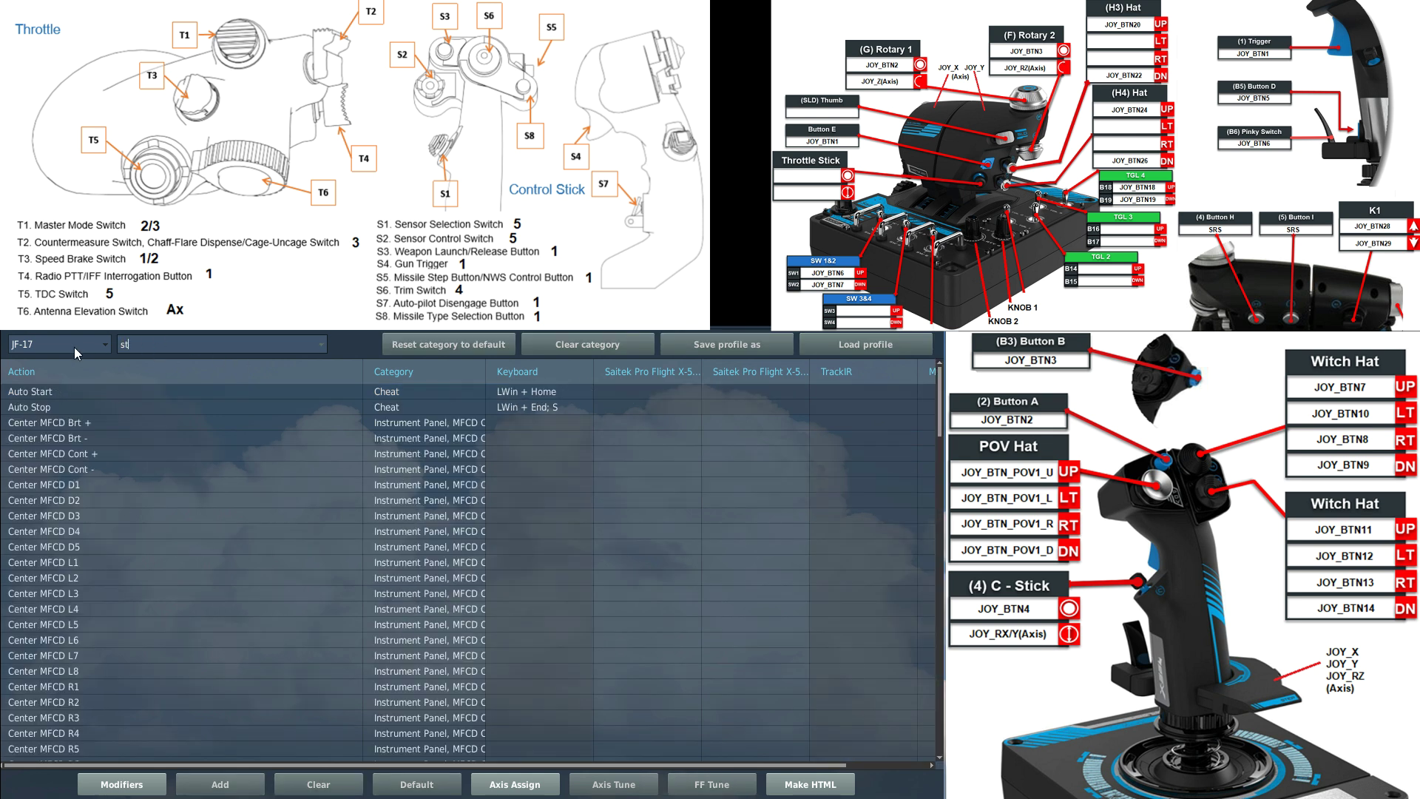
pyautogui.click(517, 394)
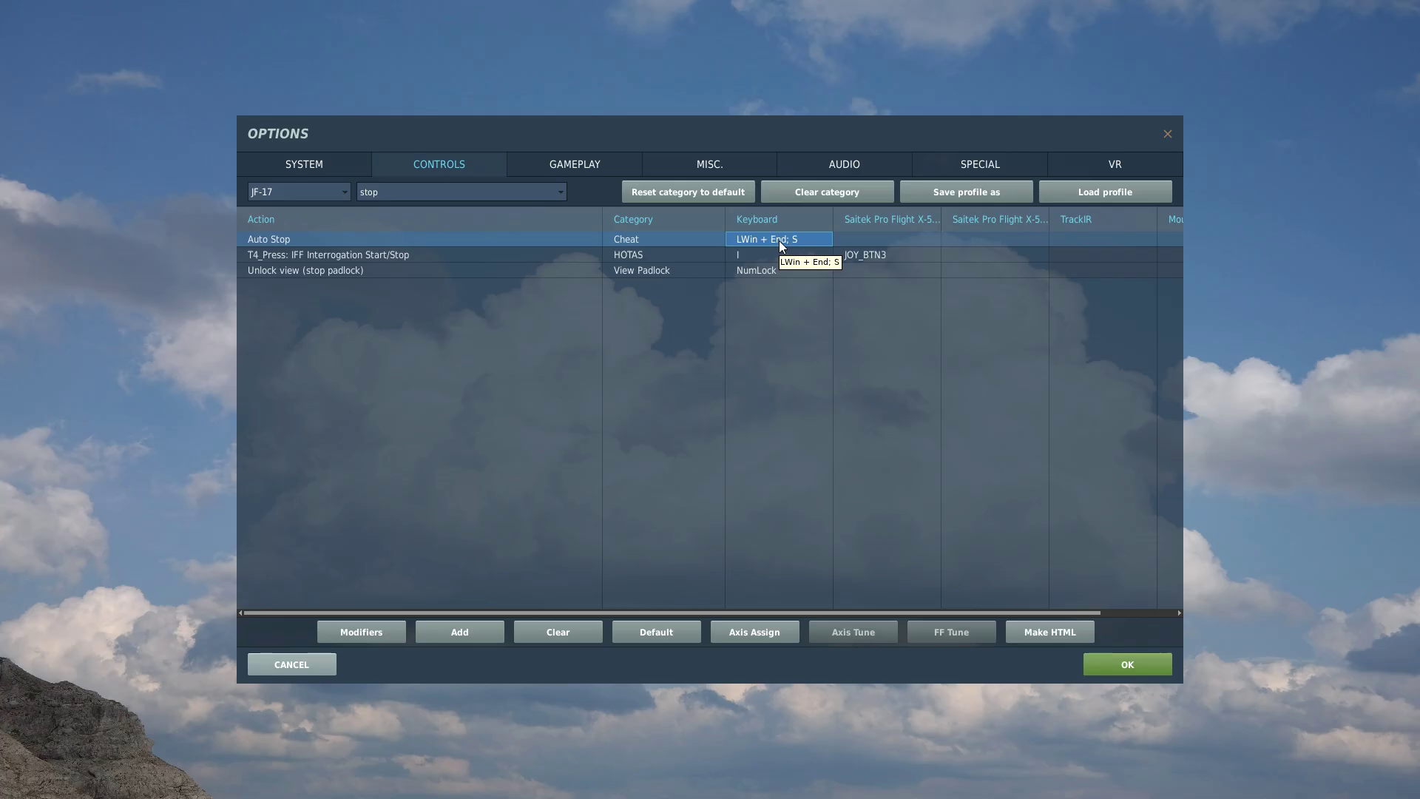
pyautogui.click(1105, 669)
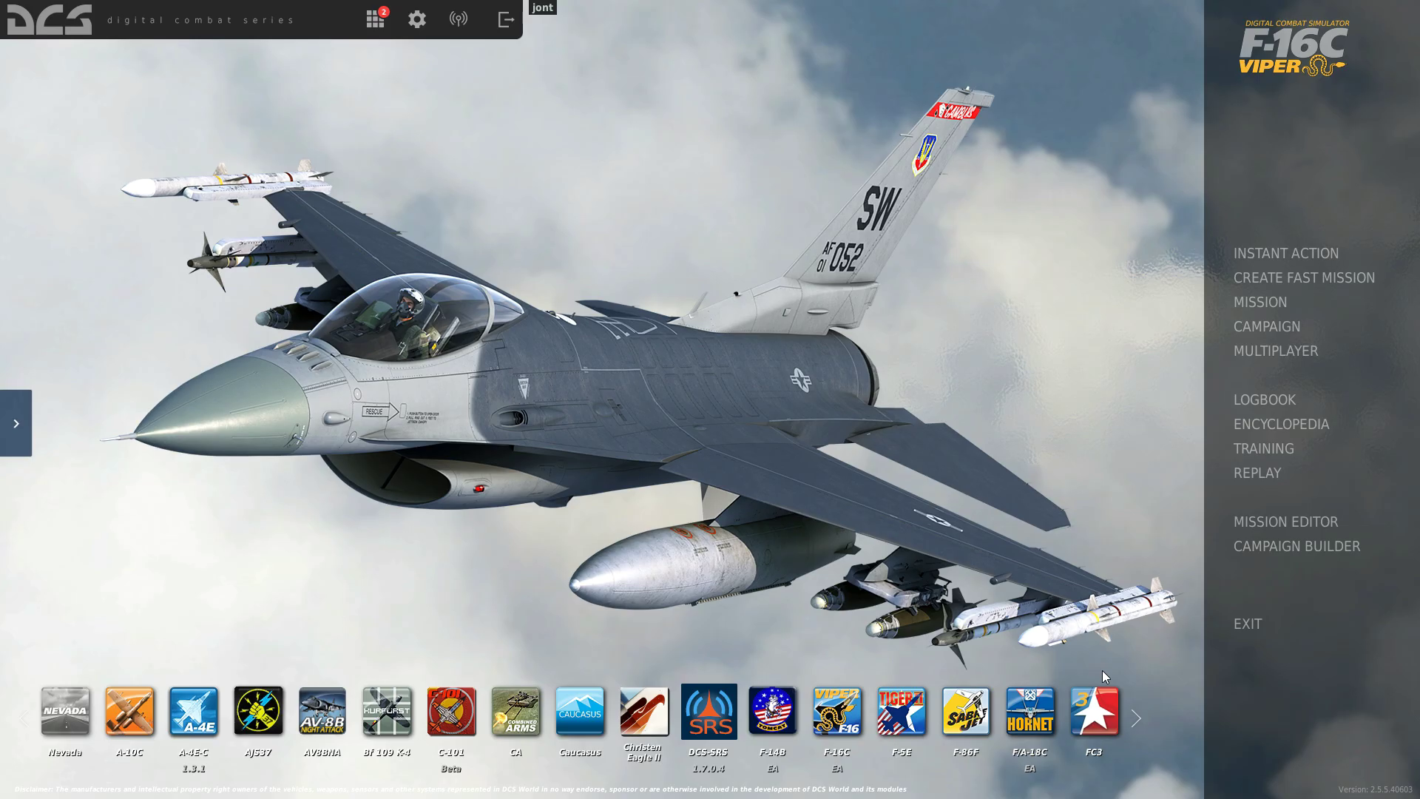